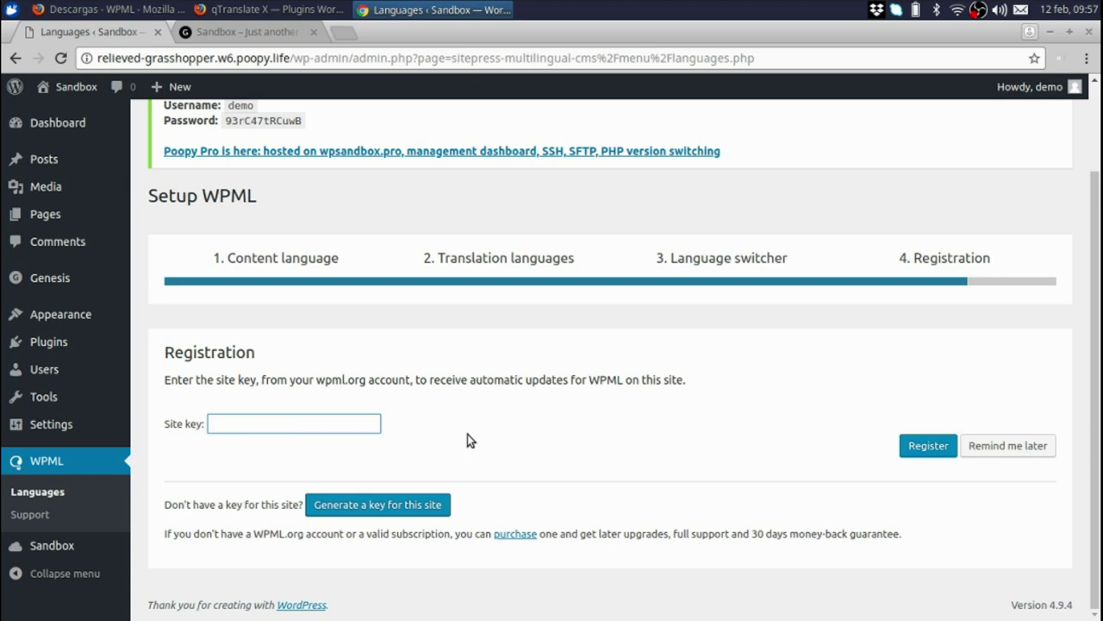
Step: Switch to Firefox and open the registered sites page (Sitios) of the WPML account
key("alt+Tab")
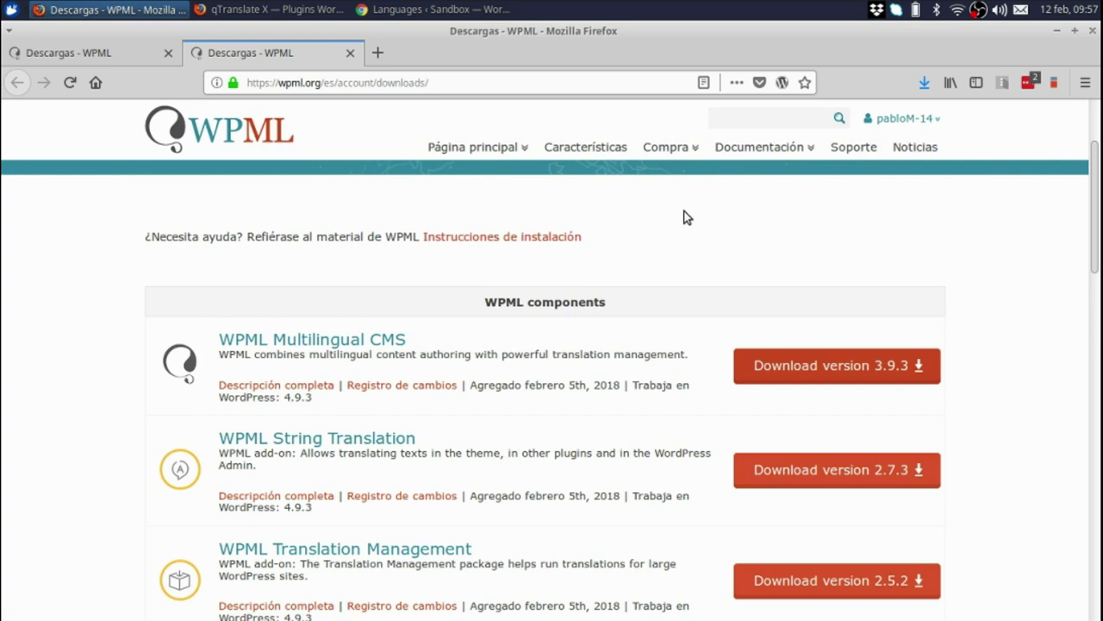
left_click(86, 51)
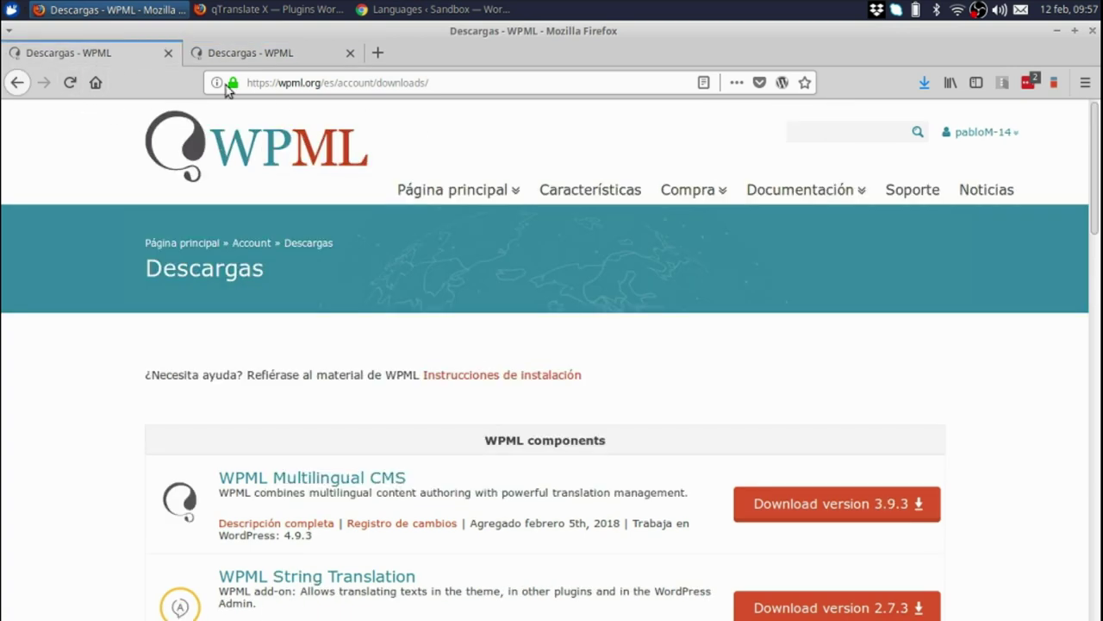
mouse_move(860, 189)
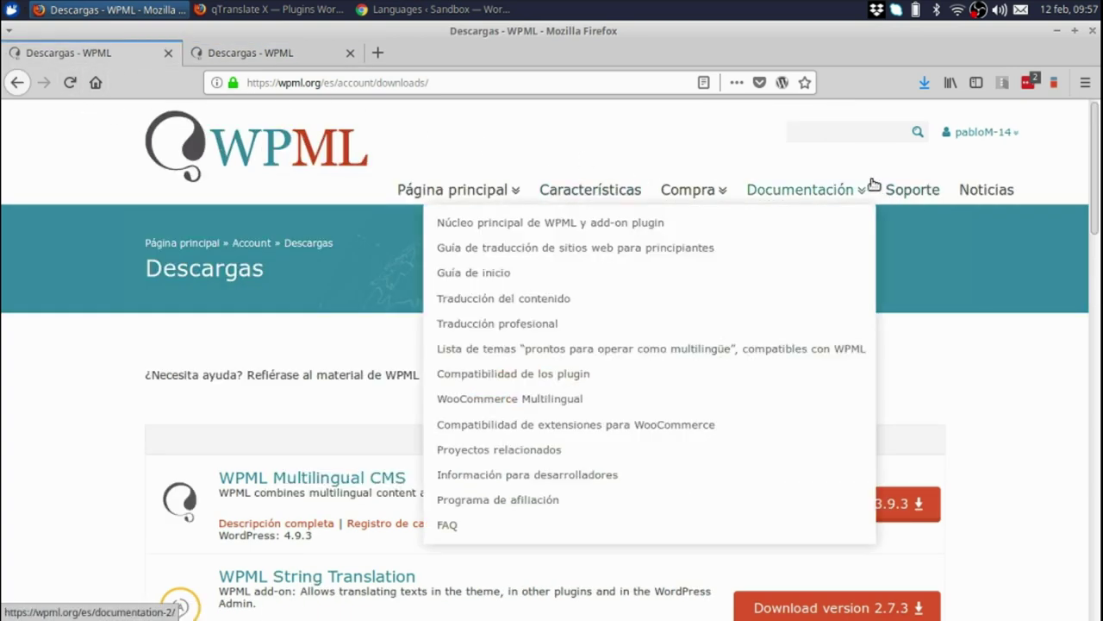
mouse_move(961, 140)
left_click(920, 216)
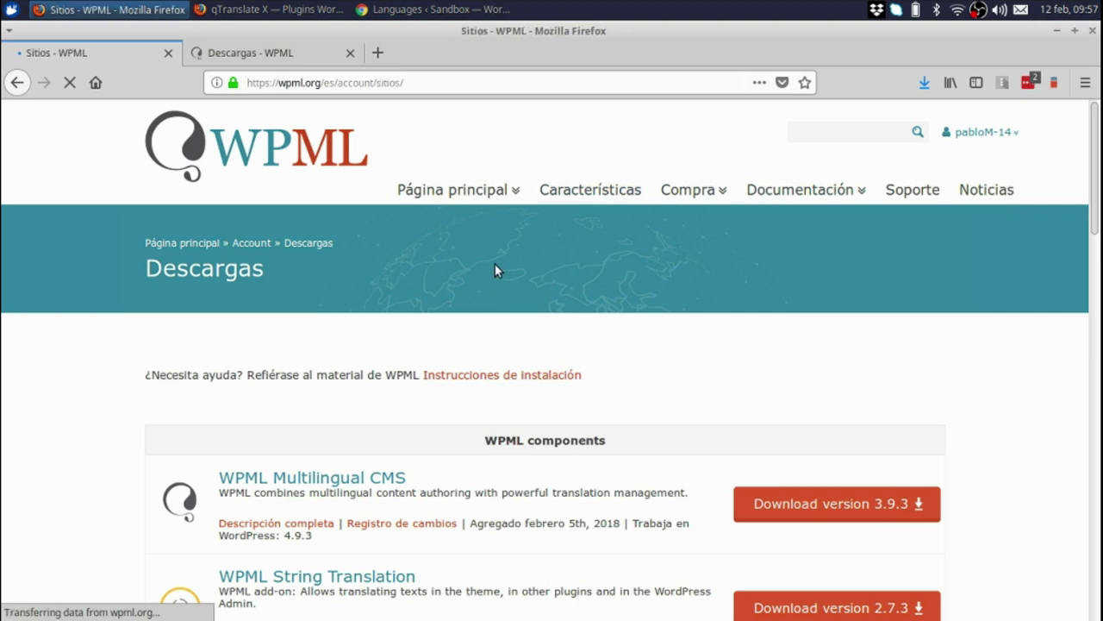
scroll(495, 260, "down", 5)
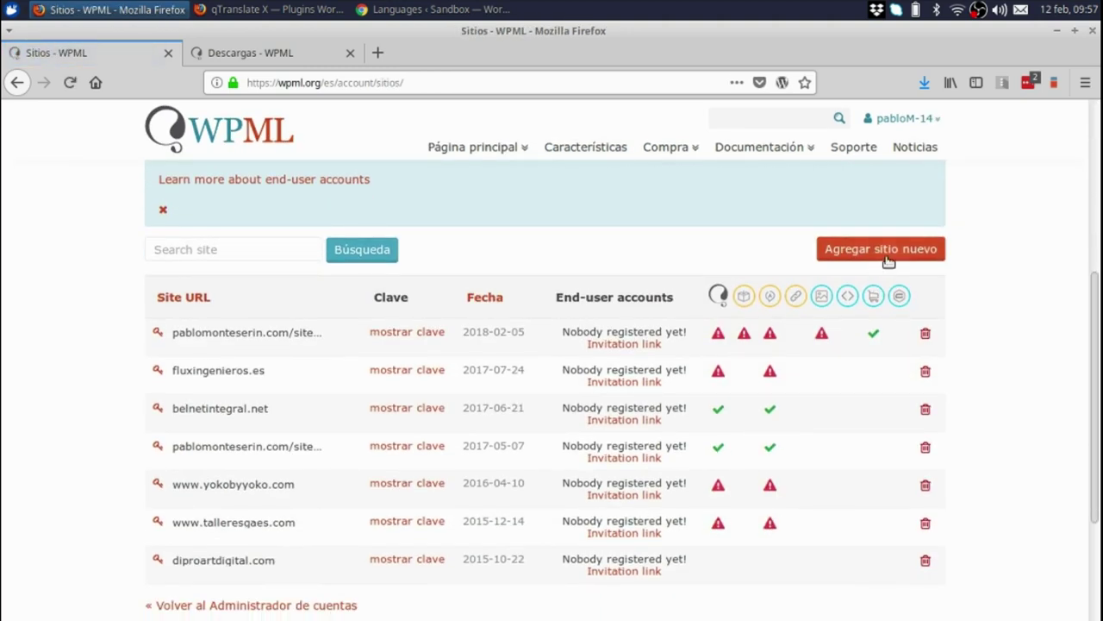
Step: Add a new site to the WPML account using the address relieved-grasshopper.w6.poopy.life copied from the Sandbox front page in Chrome
left_click(880, 248)
left_click(499, 338)
key("alt+Tab")
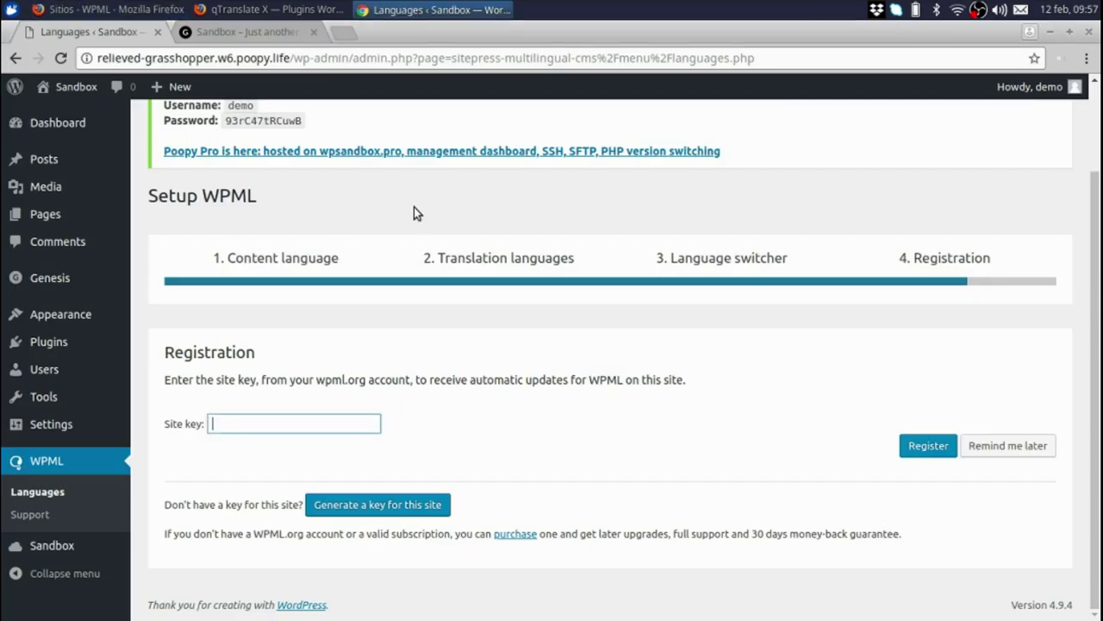
key("ctrl+Tab")
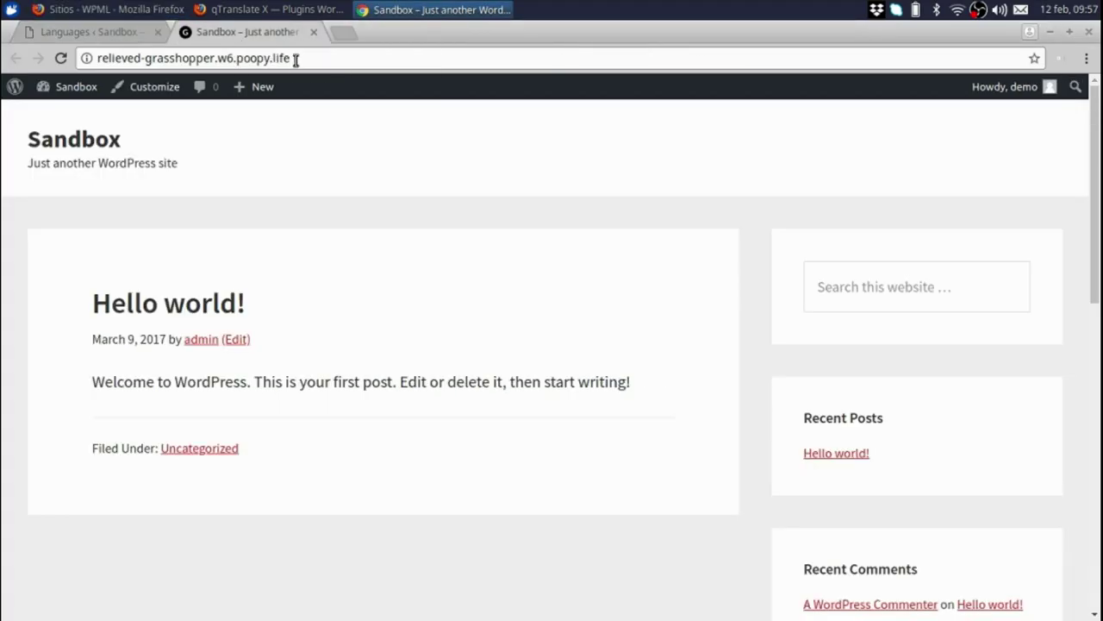
left_click(298, 58)
key("ctrl+c")
key("alt+Tab")
key("ctrl+v")
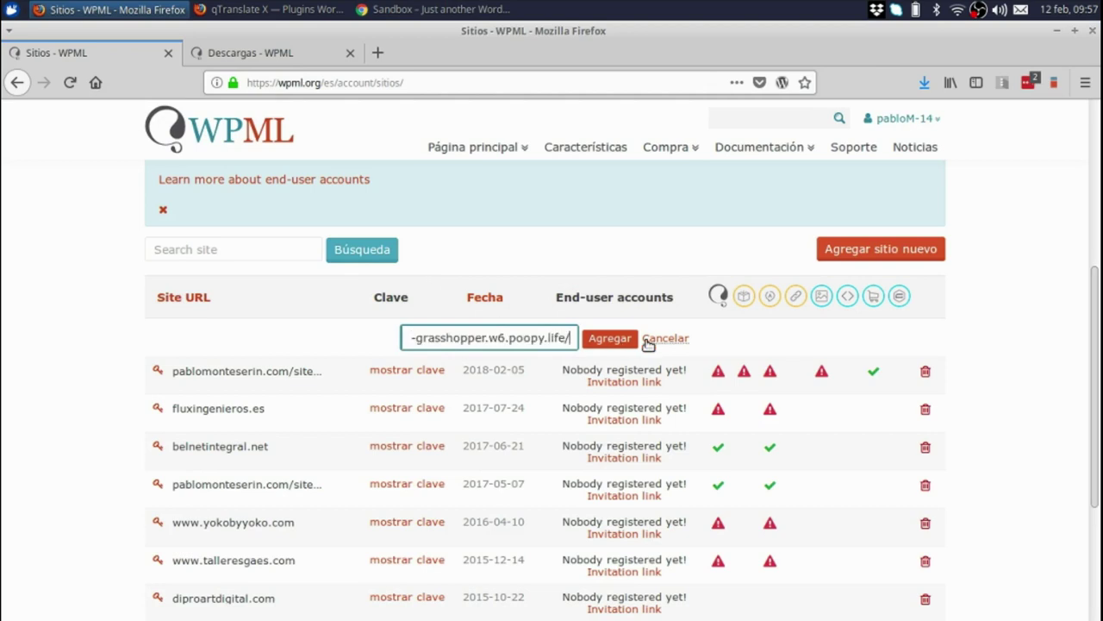
left_click(613, 340)
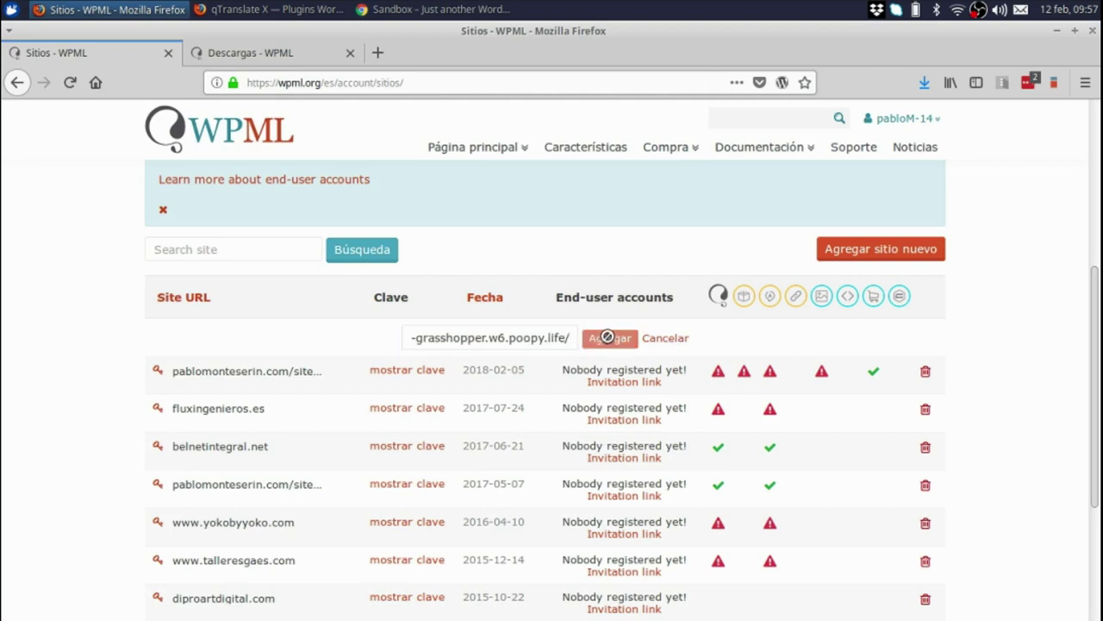
Step: Reveal the site key of the newly added relieved-grasshopper site and copy it
left_click(392, 333)
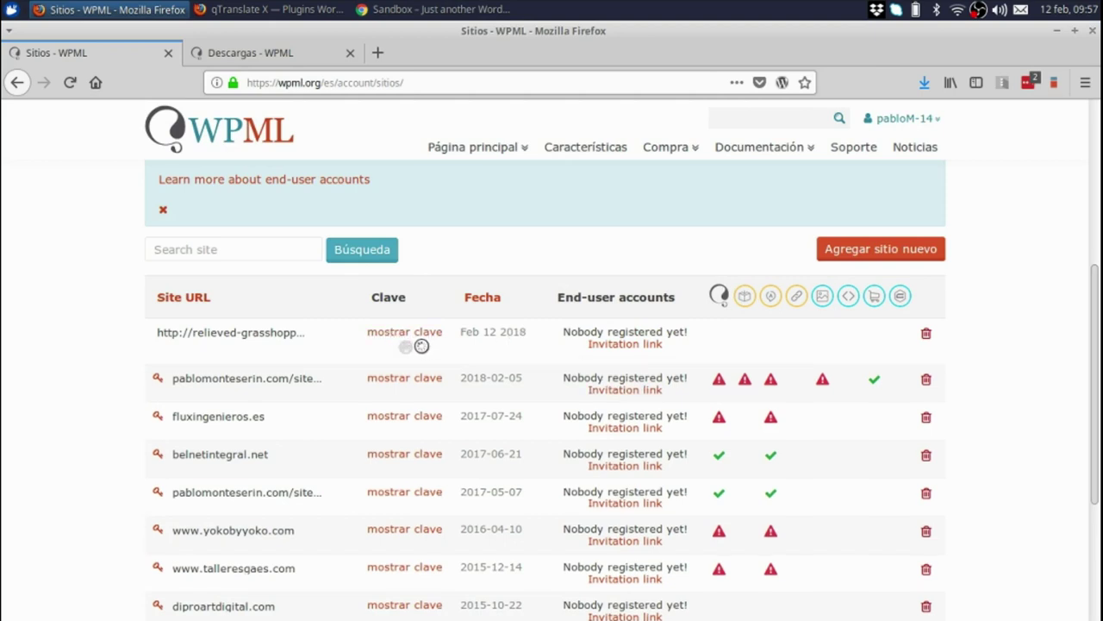
double_click(414, 330)
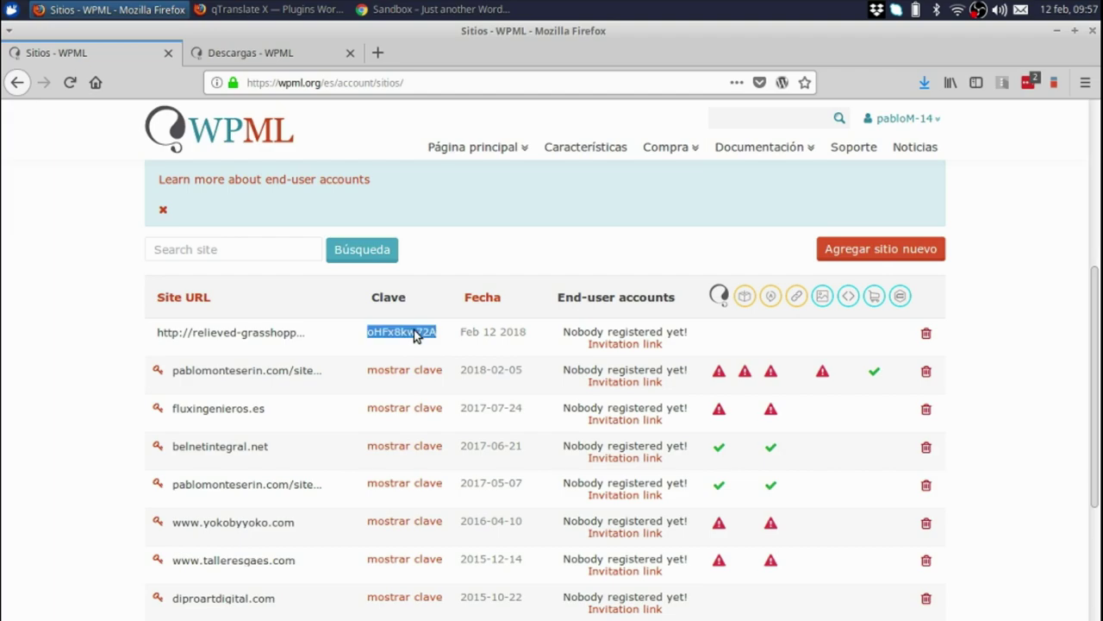
key("alt+Tab")
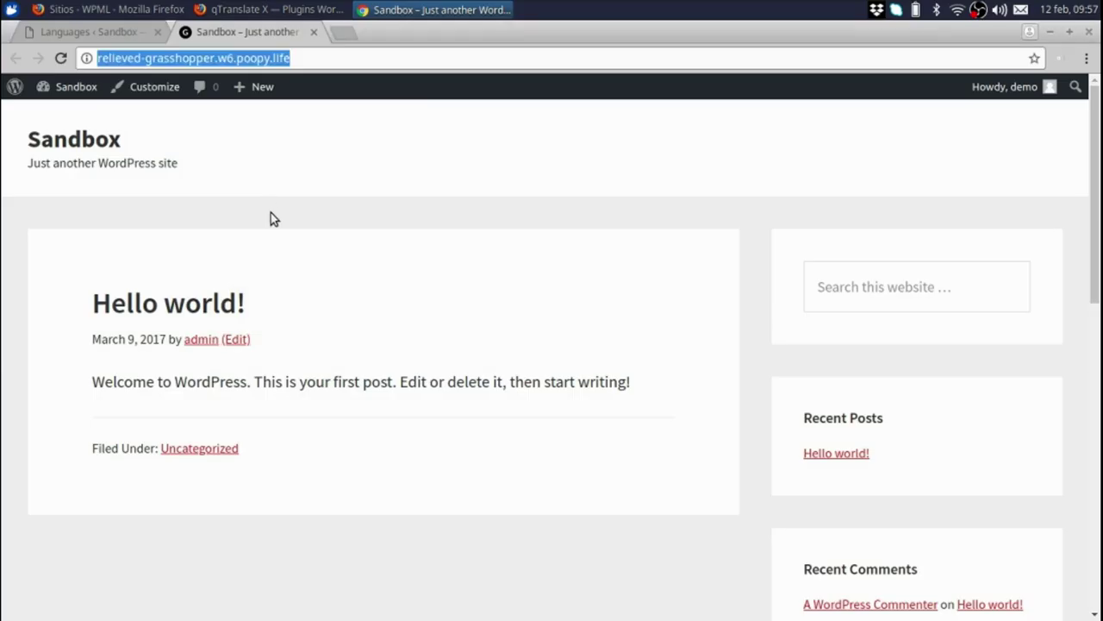
key("alt+Tab")
Step: Close the qTranslate X, Weglot Translate and WPML Purchase pages in the private Firefox window
left_click(232, 53)
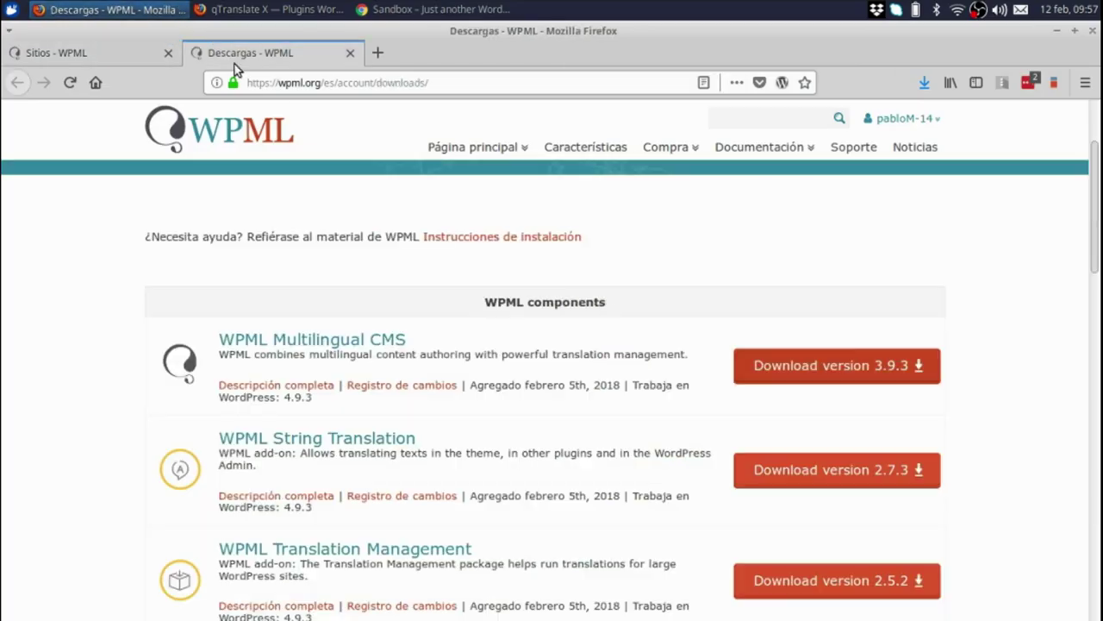
key("alt+Tab")
key("Tab")
left_click(105, 59)
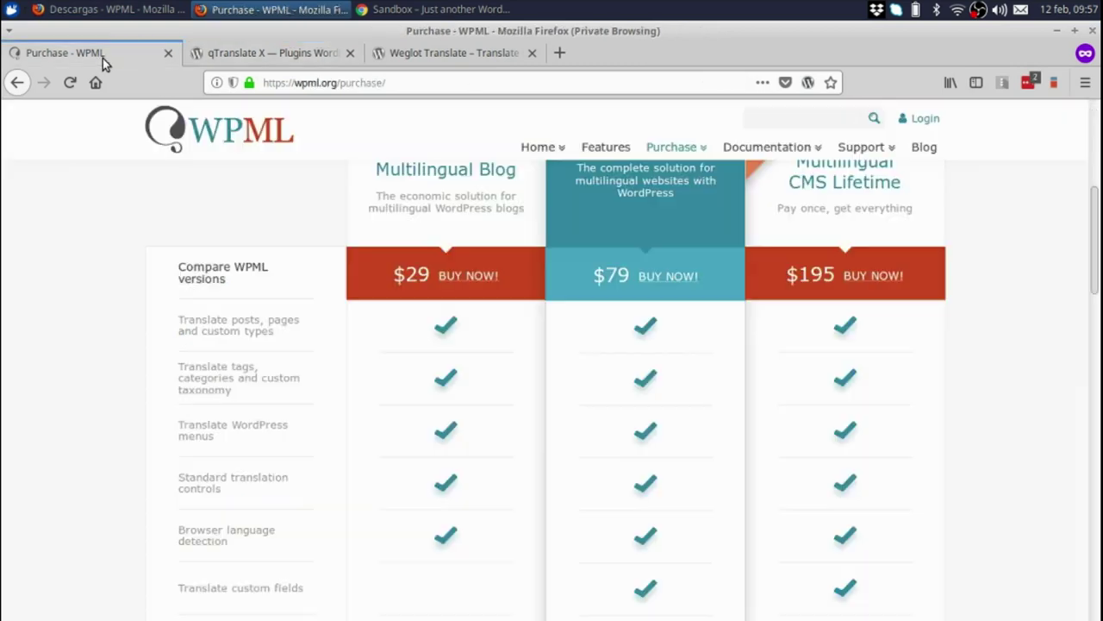
left_click(272, 53)
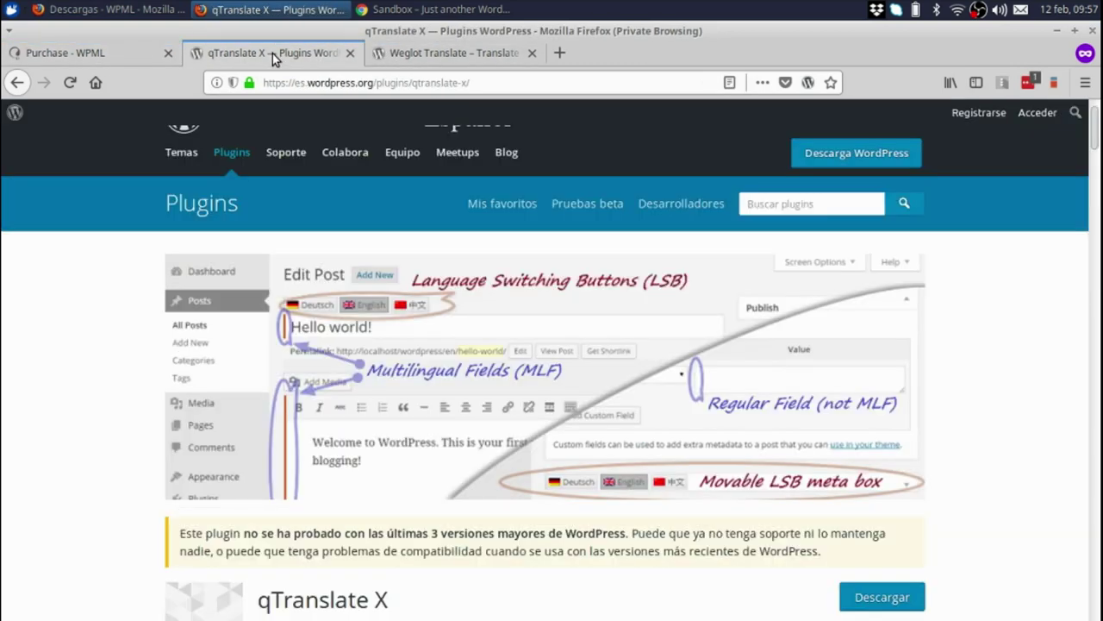
middle_click(273, 54)
middle_click(271, 55)
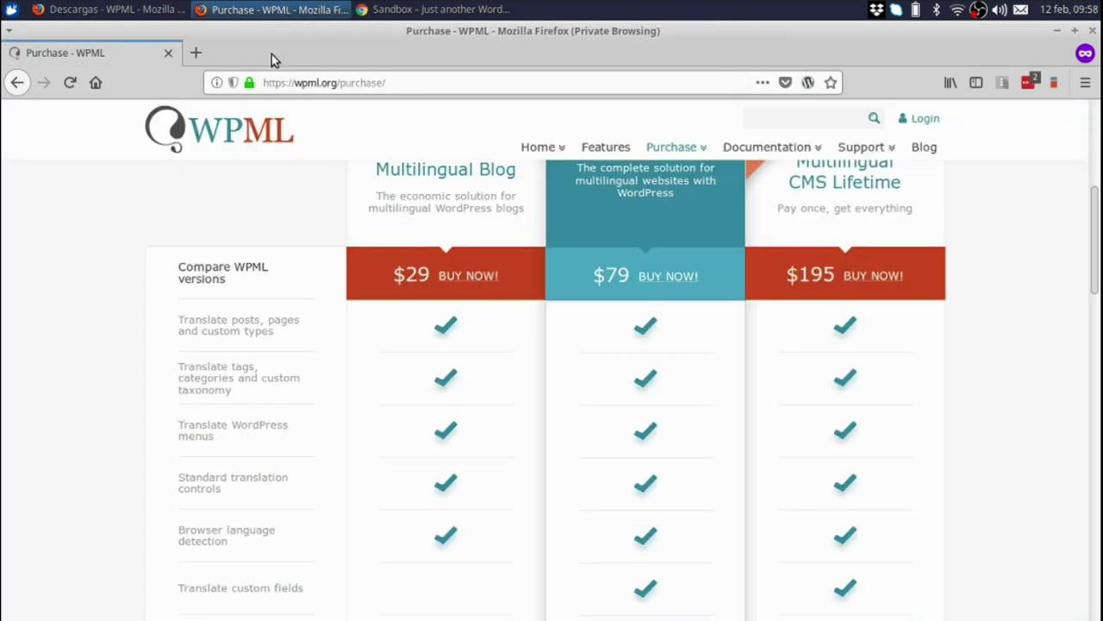
middle_click(151, 58)
Step: Paste the site key into the WPML registration in Chrome, register the site and finish the setup
key("alt+Tab")
left_click(150, 59)
left_click(87, 33)
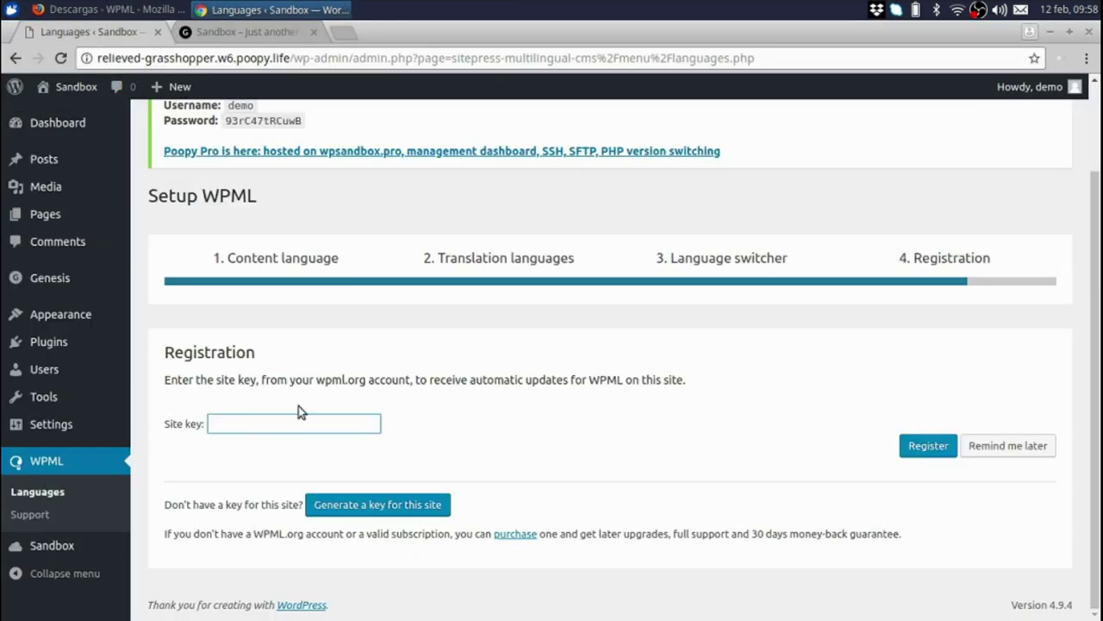
key("ctrl+v")
left_click(926, 445)
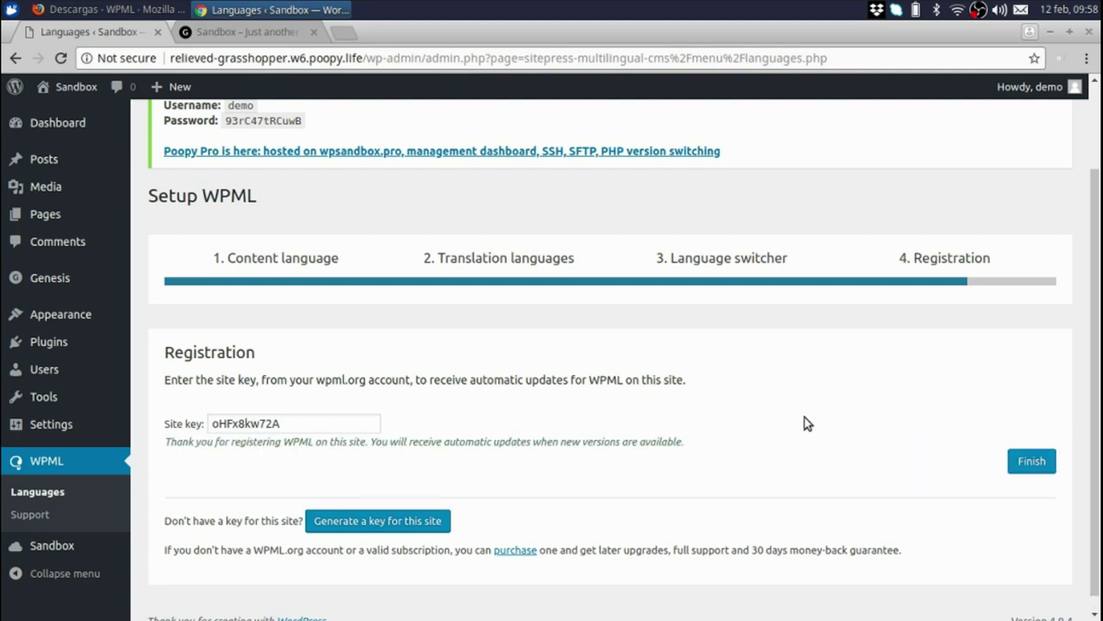
left_click(1040, 462)
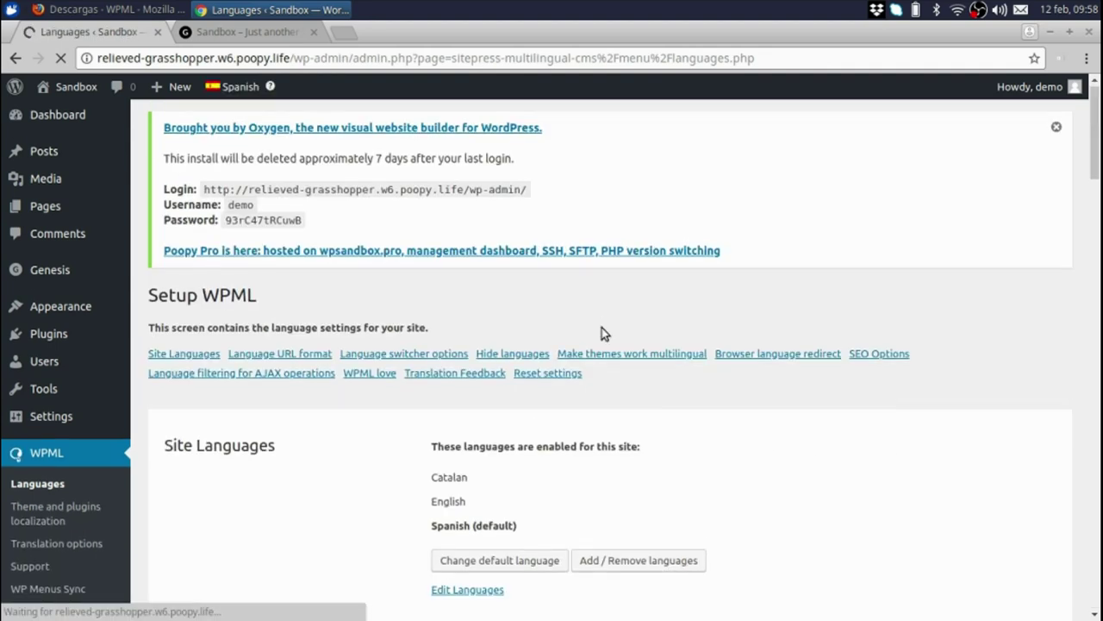
Step: Create a Spanish navigation menu named "ppal" for the Sandbox site
scroll(602, 328, "down", 5)
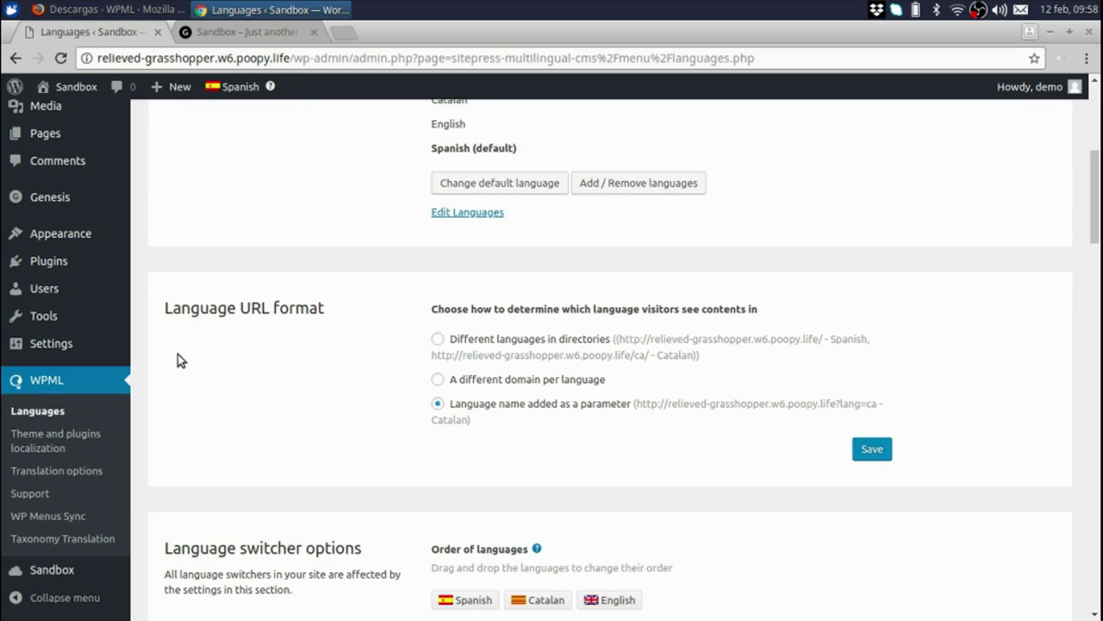
mouse_move(70, 238)
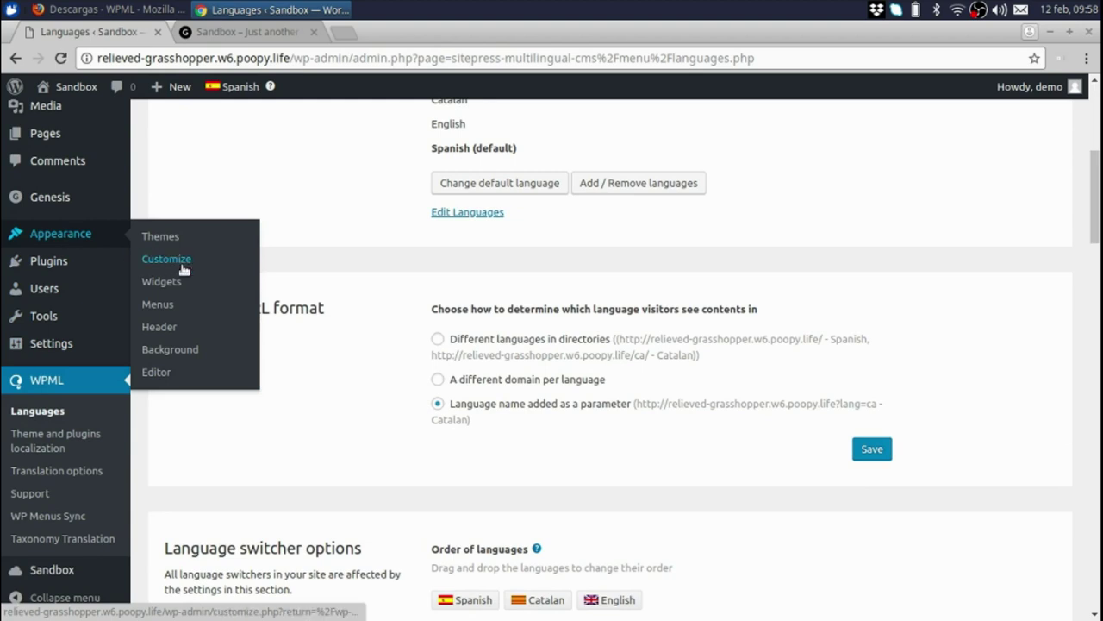
left_click(163, 308)
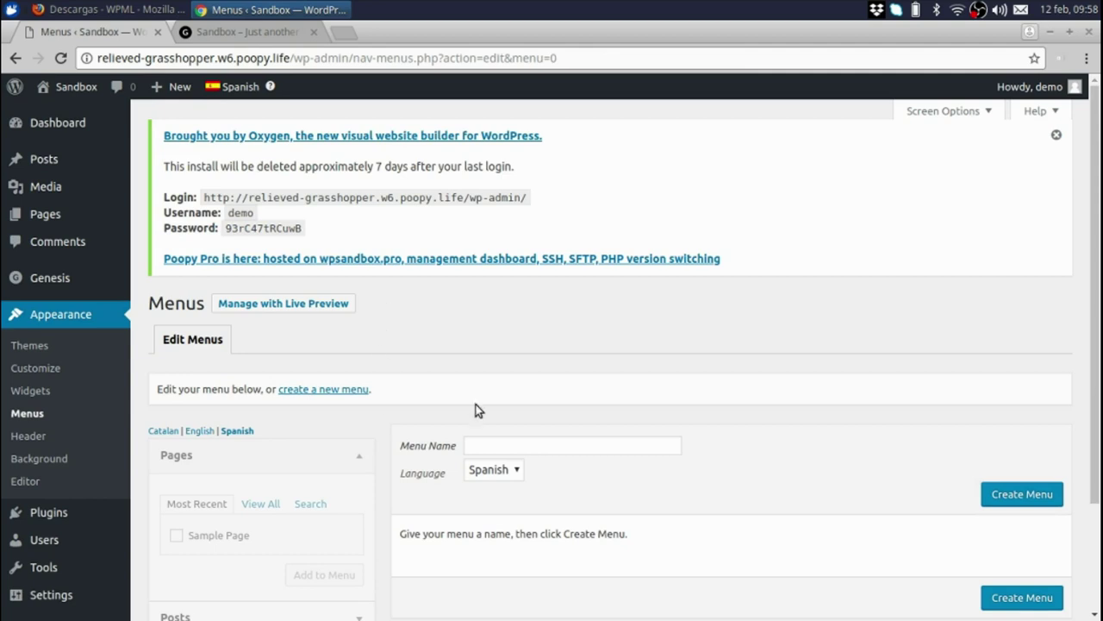
scroll(483, 392, "down", 3)
left_click(492, 316)
type("ppal")
left_click(1046, 377)
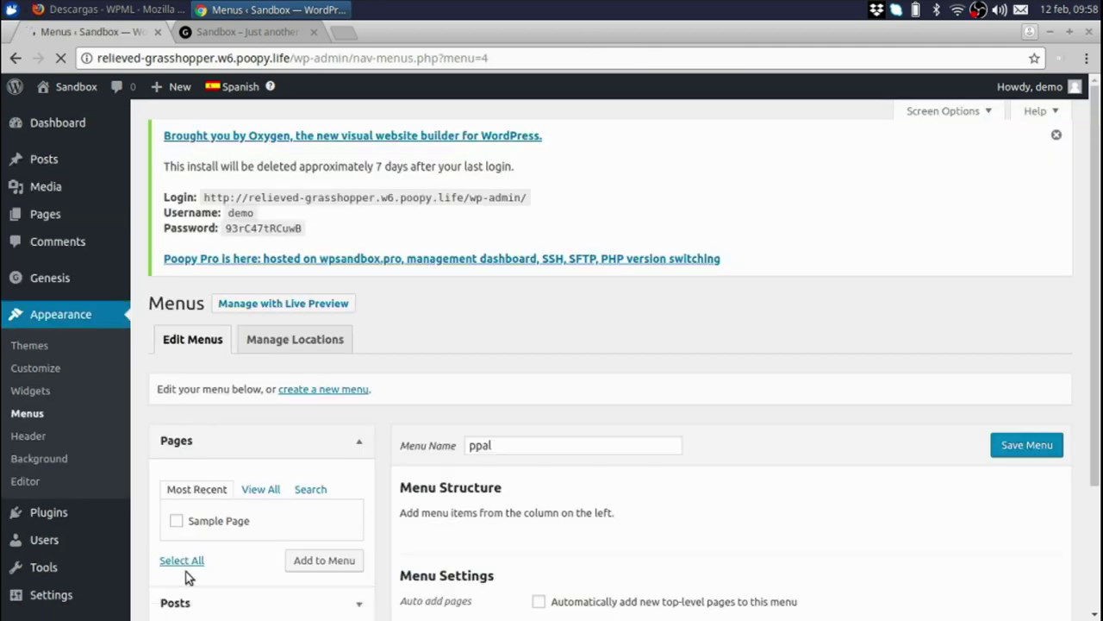
Step: Add Sample Page to the ppal menu and save the menu
left_click(173, 535)
scroll(710, 442, "down", 5)
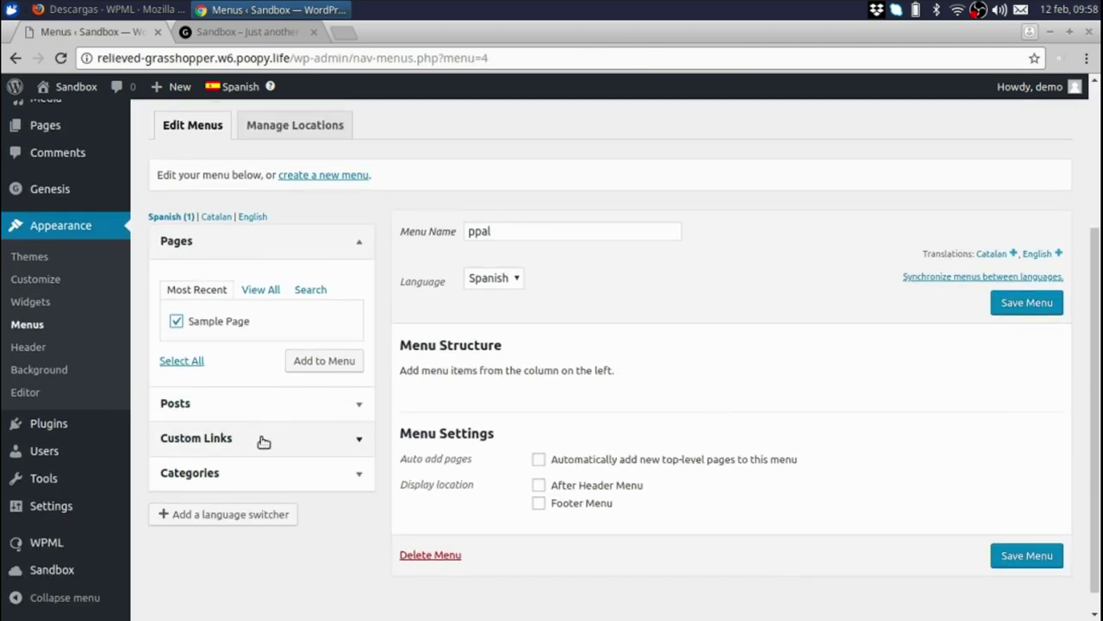
left_click(324, 362)
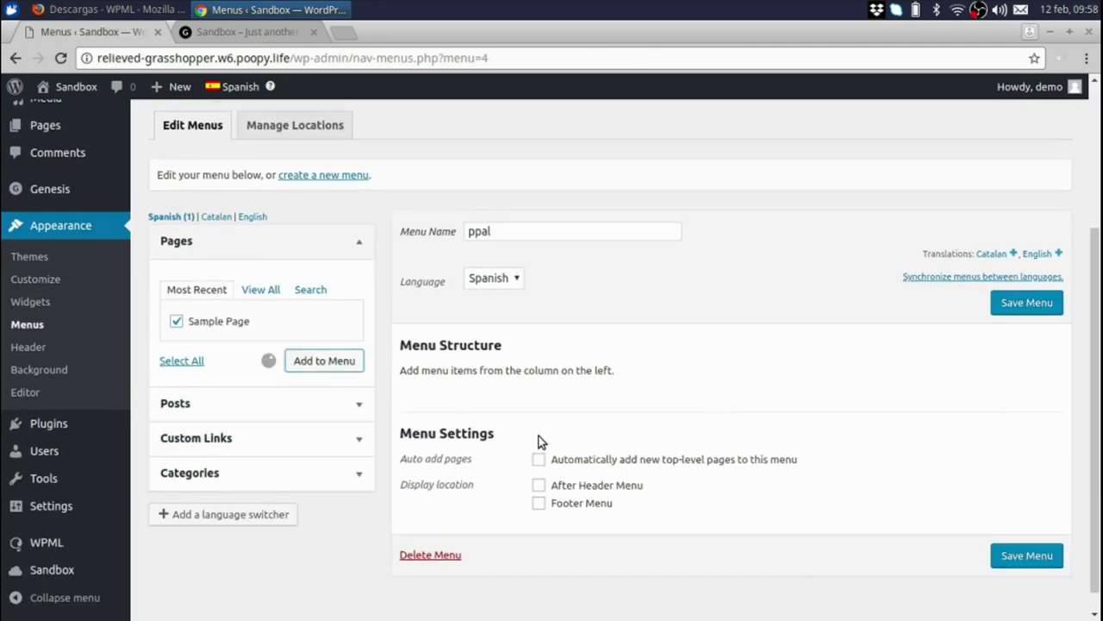
left_click(1044, 305)
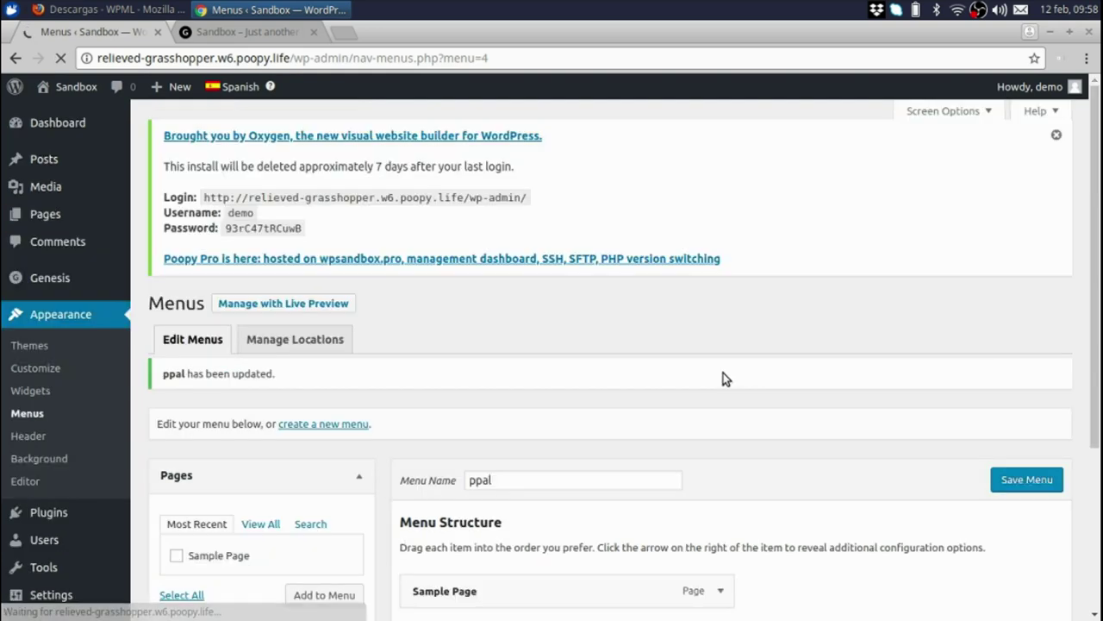
Step: Assign the ppal menu to the After Header Menu display location and save it
scroll(756, 366, "down", 5)
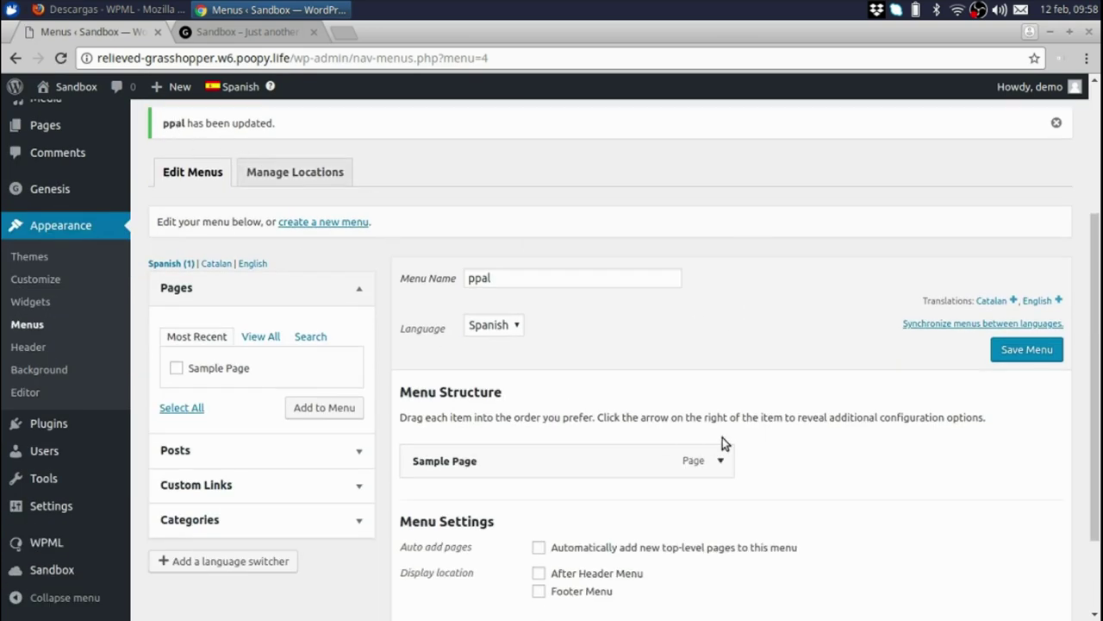
scroll(690, 466, "down", 3)
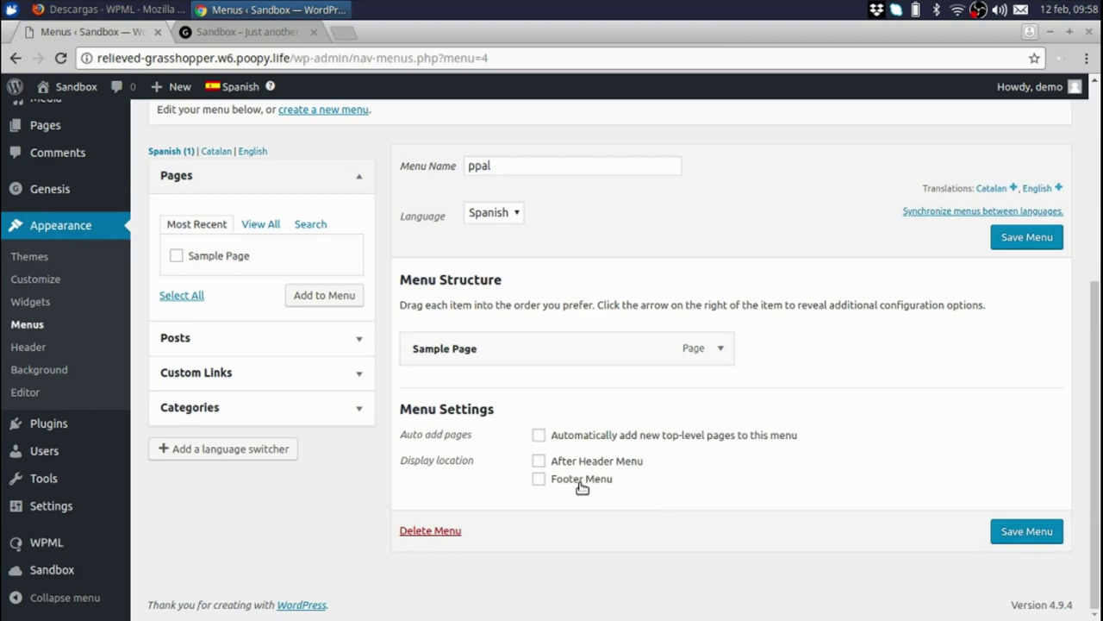
left_click(539, 463)
left_click(1031, 241)
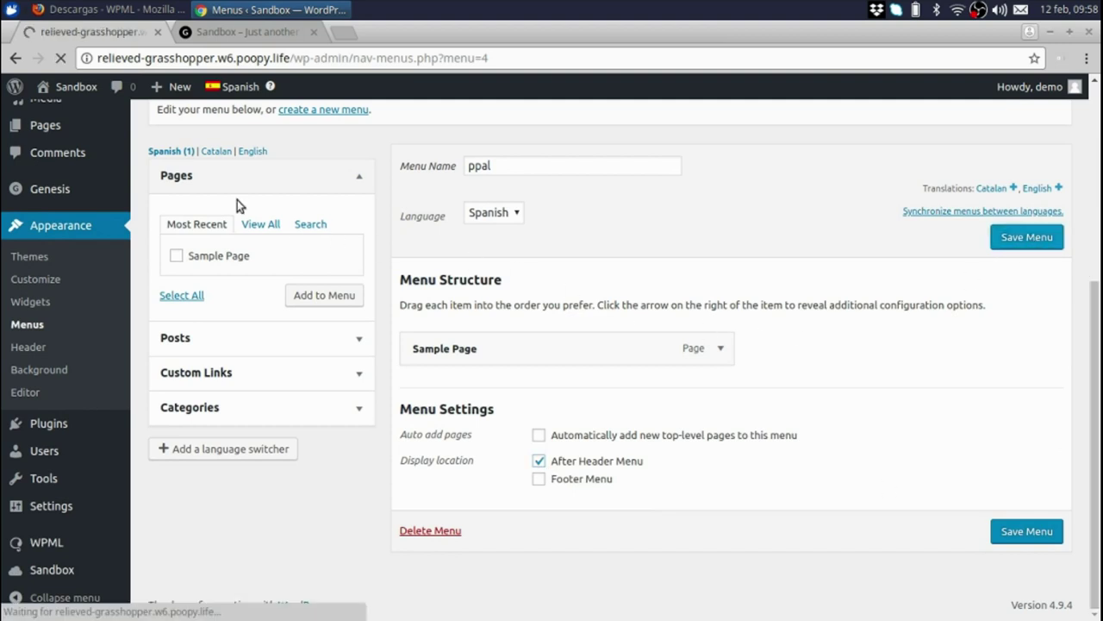
Step: Reload the Sandbox front page to check the navigation menu below the site header
mouse_move(80, 89)
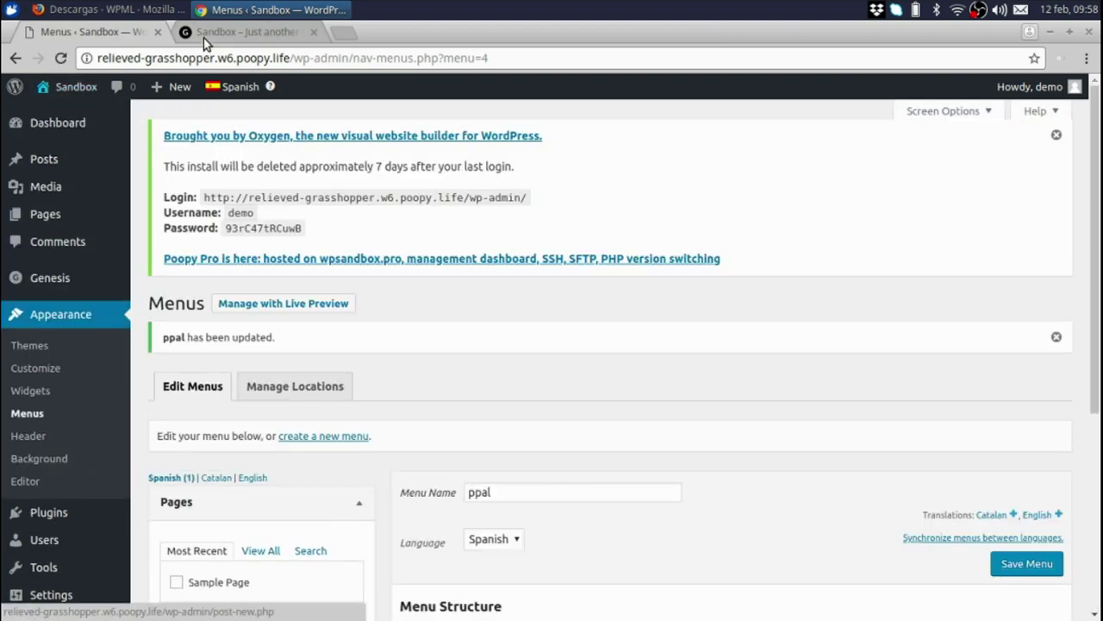
left_click(203, 37)
key("Return")
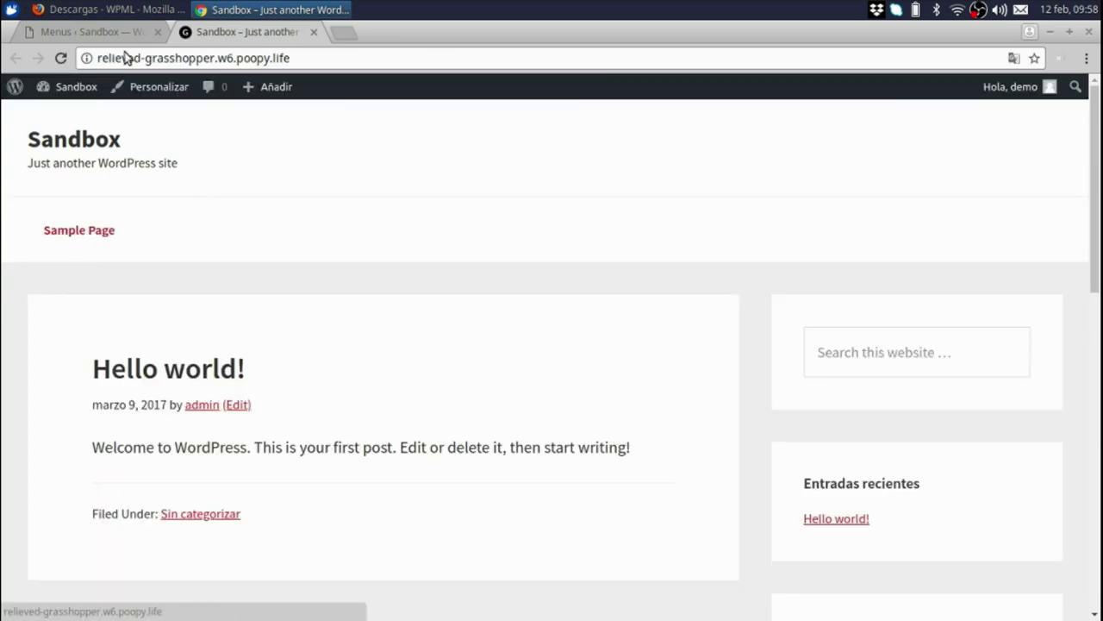
Step: Return to the WordPress admin and open the WPML Languages settings
left_click(90, 34)
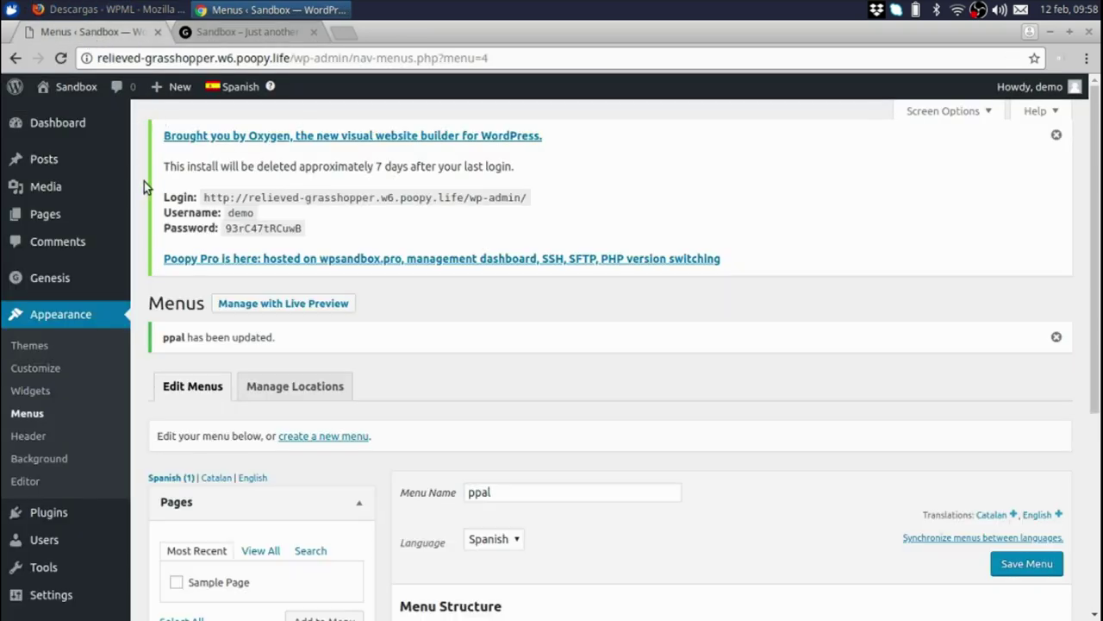
scroll(150, 270, "down", 3)
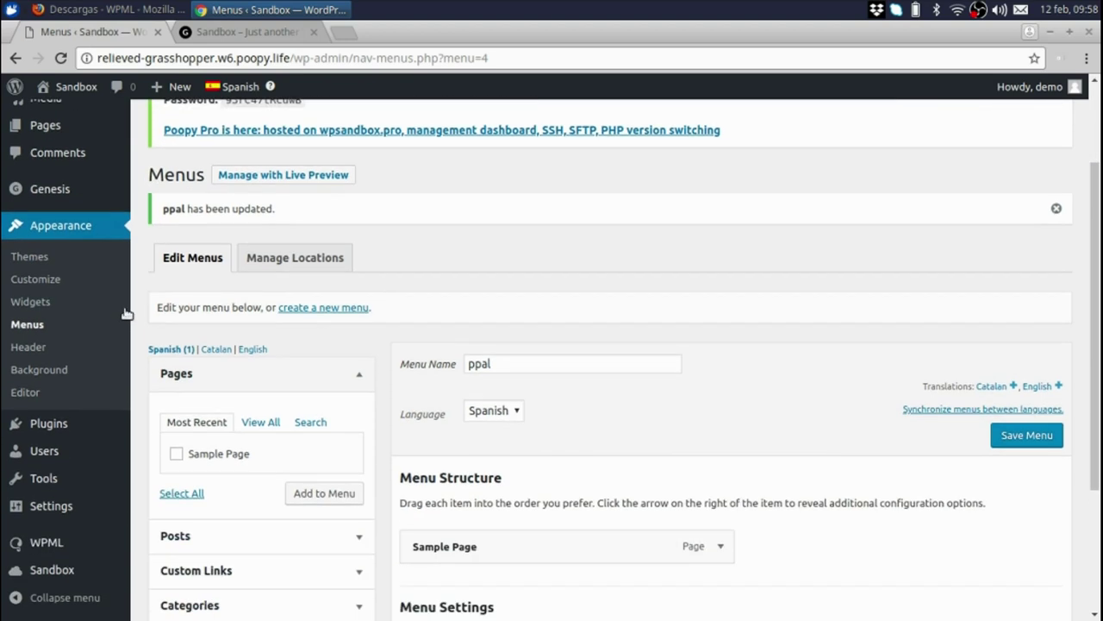
scroll(30, 256, "down", 4)
mouse_move(72, 540)
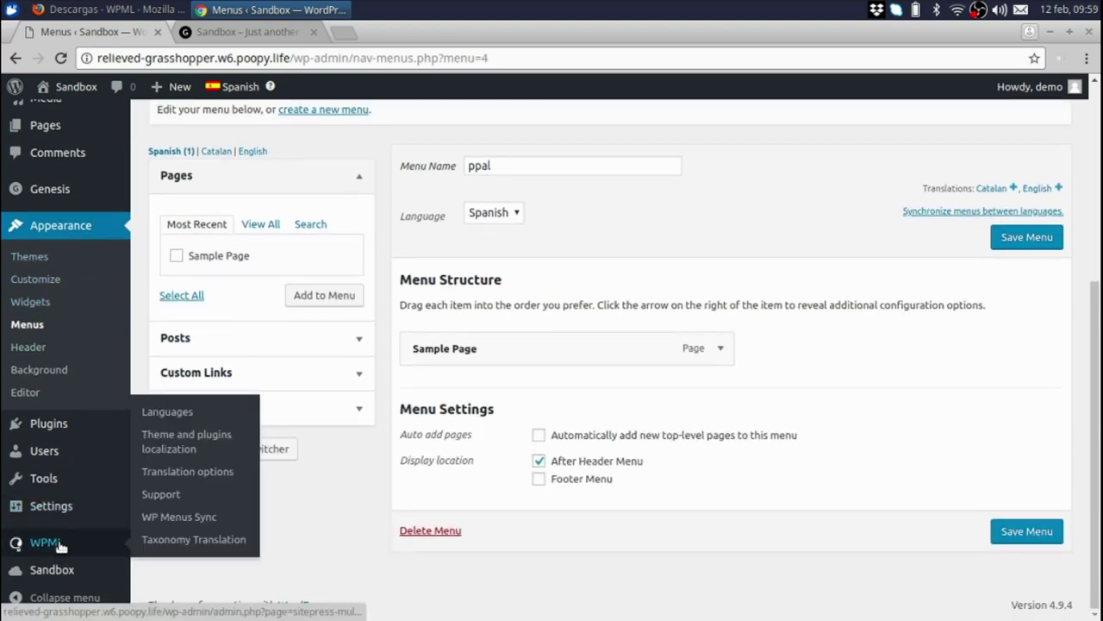
left_click(192, 422)
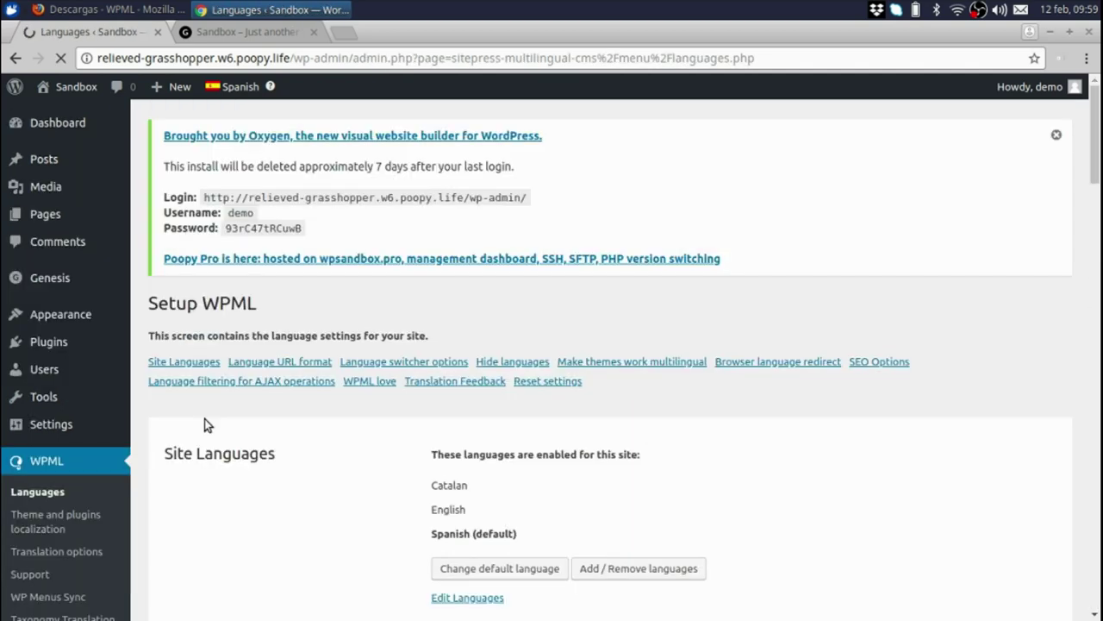
Step: Start a new menu language switcher in the WPML language settings and assign it to the ppal menu
scroll(392, 356, "down", 2)
scroll(525, 313, "down", 2)
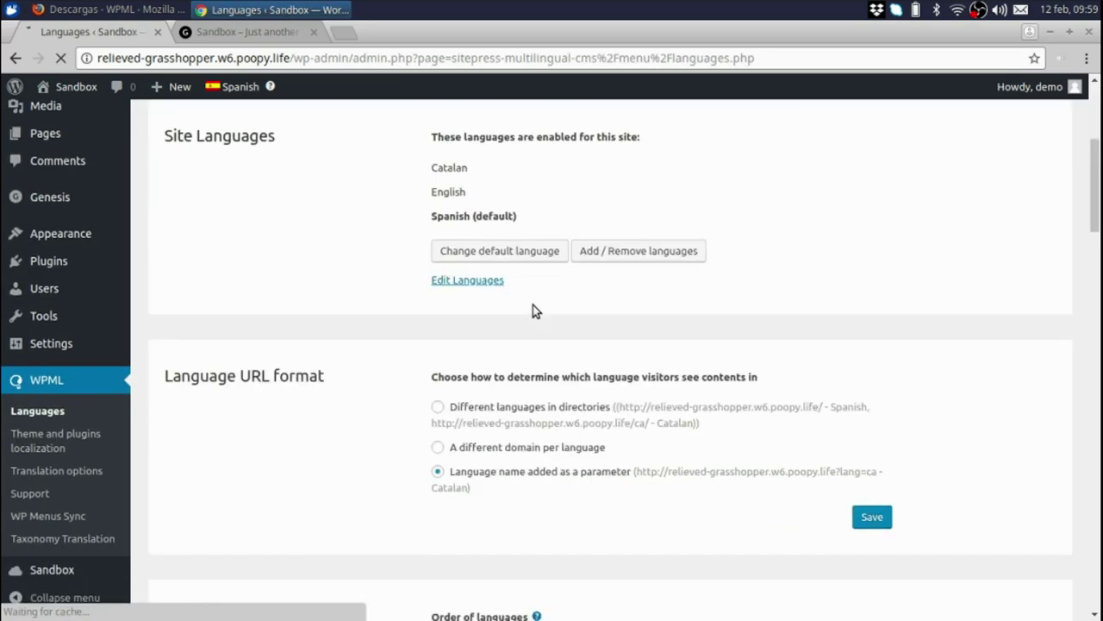
scroll(522, 307, "down", 2)
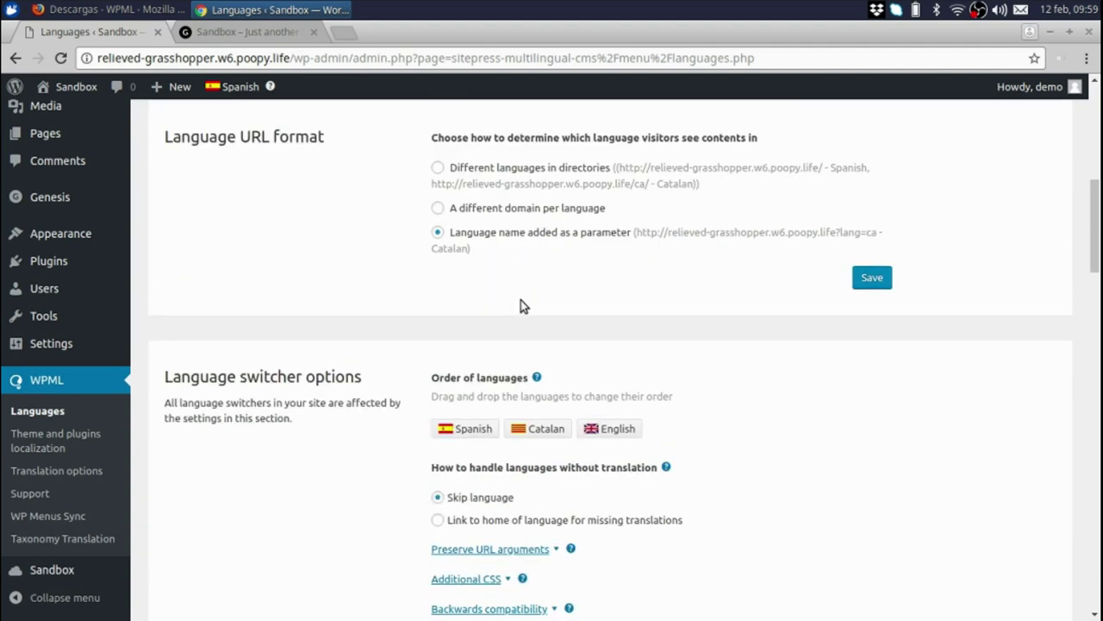
scroll(522, 299, "down", 5)
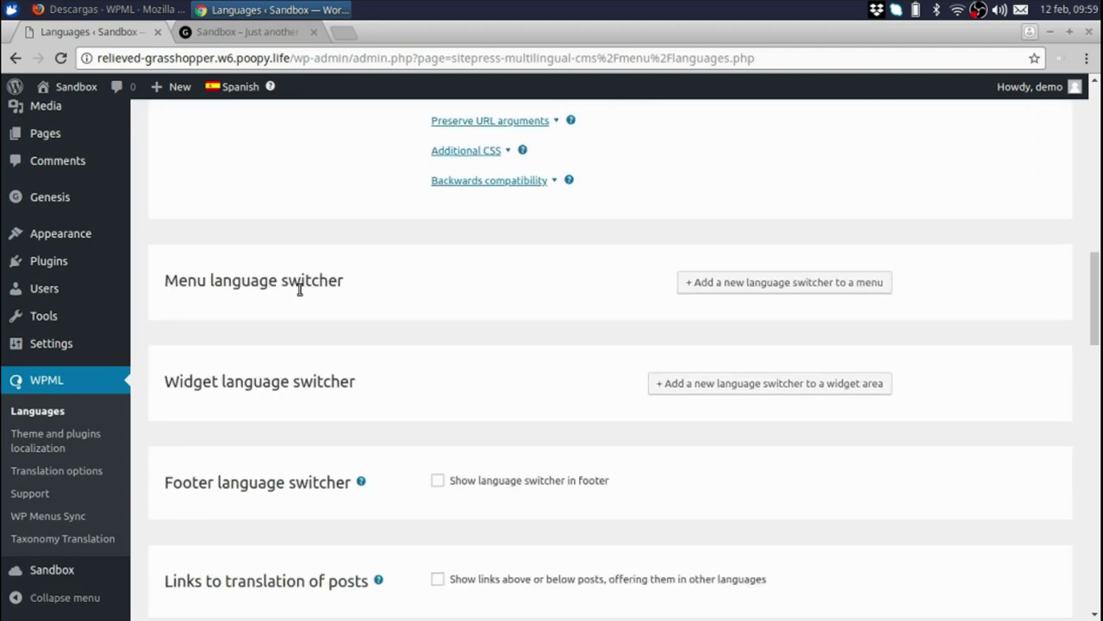
left_click(761, 282)
left_click(257, 232)
left_click(216, 263)
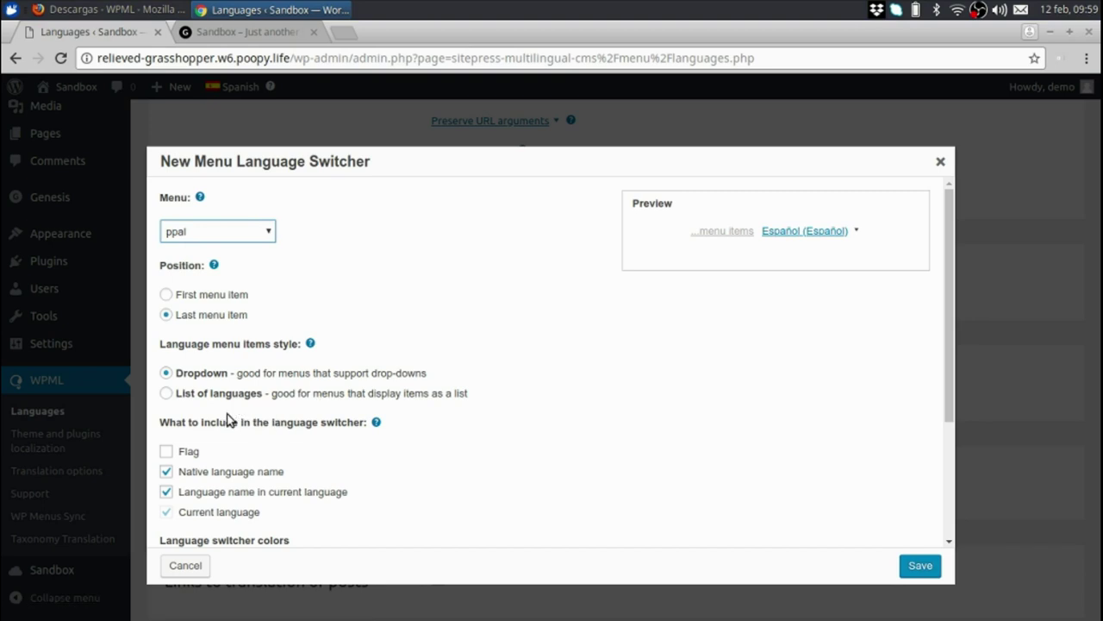
Step: Set the switcher to a list of languages showing only flags, including the current language, and save it
left_click(188, 453)
left_click(238, 471)
left_click(229, 494)
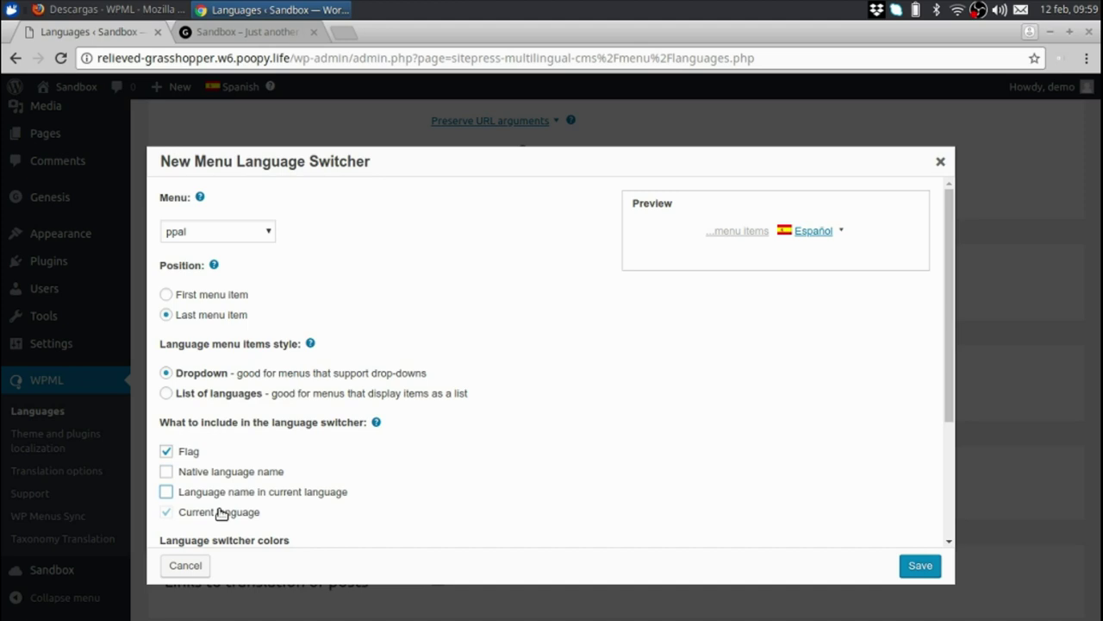
left_click(221, 514)
left_click(205, 397)
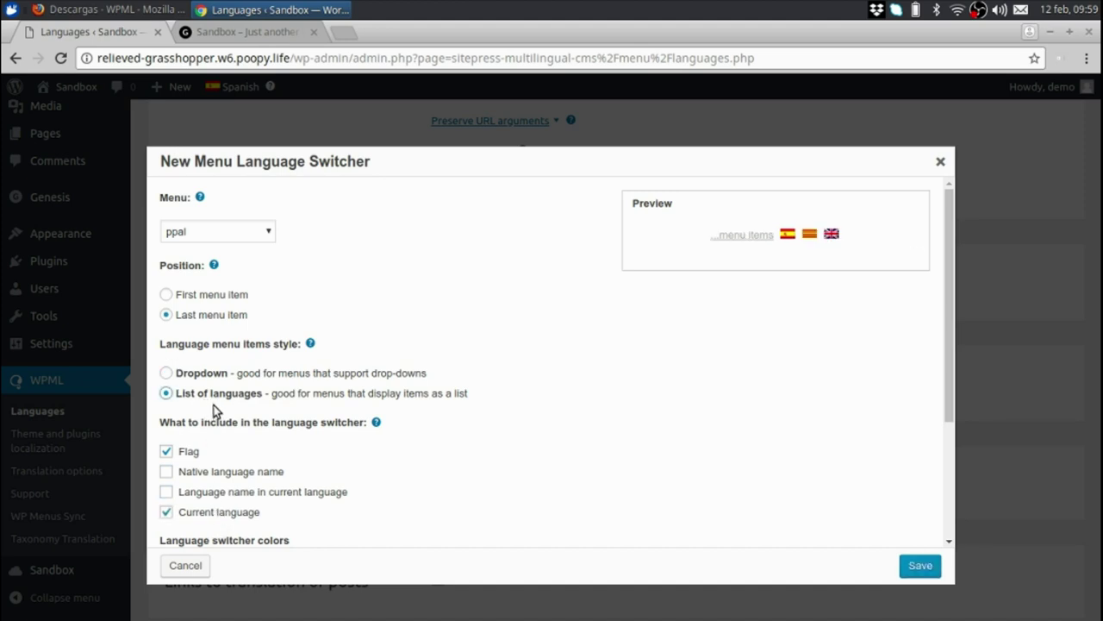
scroll(276, 399, "down", 4)
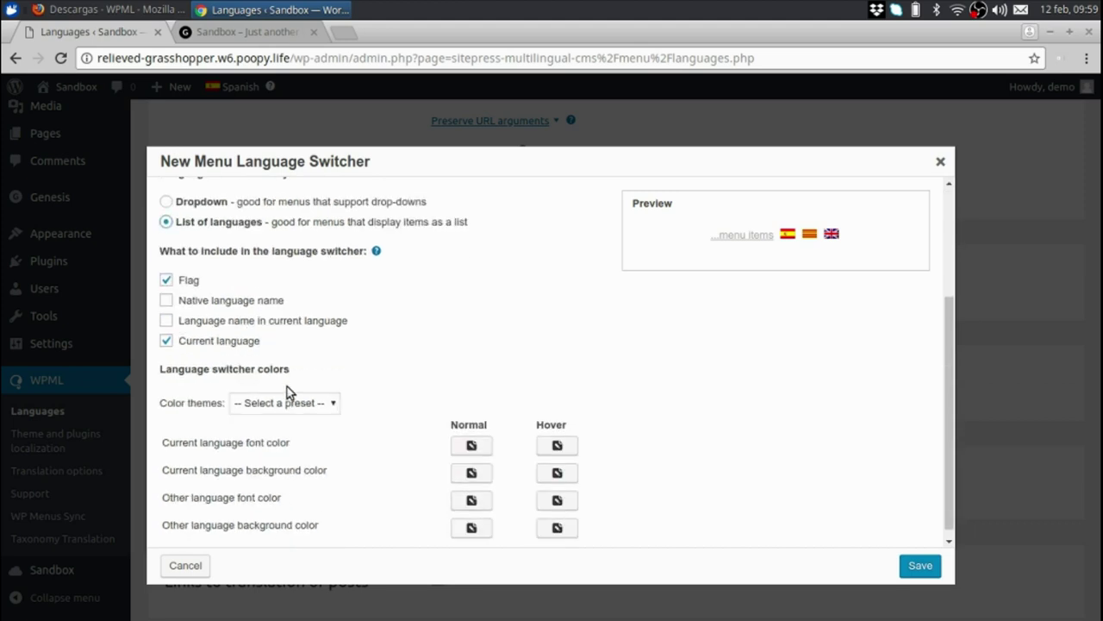
left_click(903, 561)
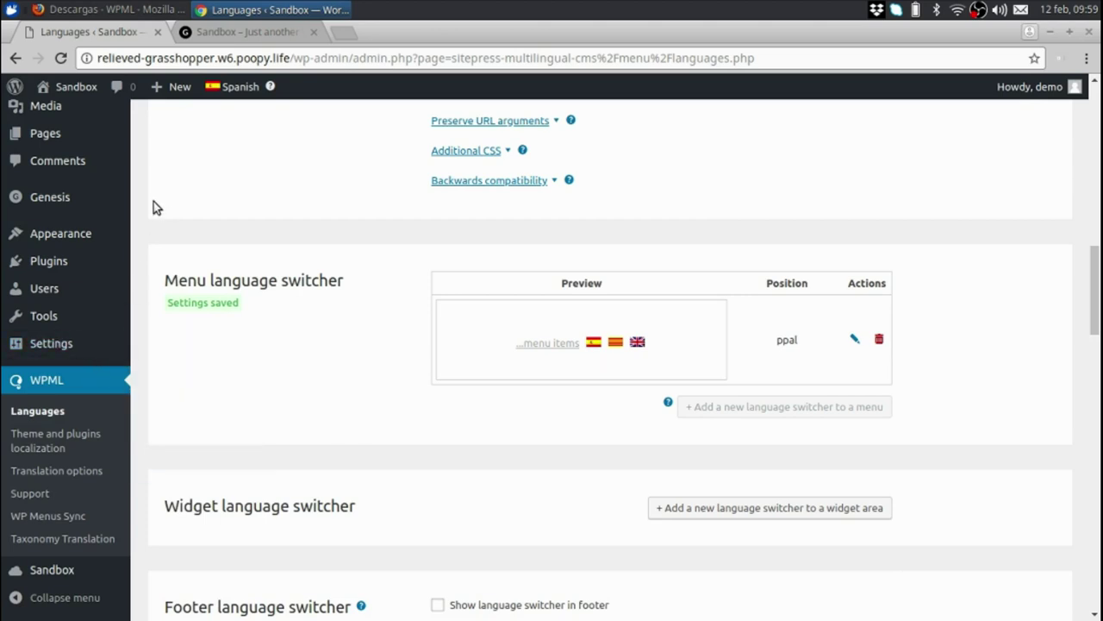
Step: Reload the Sandbox front page to check the language switcher in the navigation menu, including on Sample Page
left_click(201, 33)
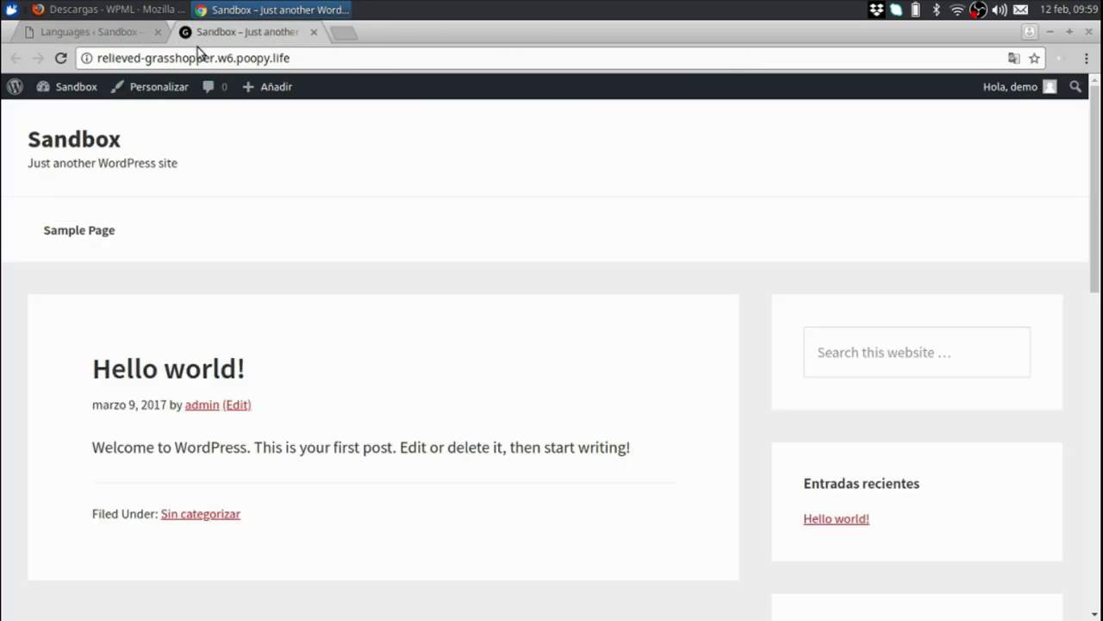
key("F5")
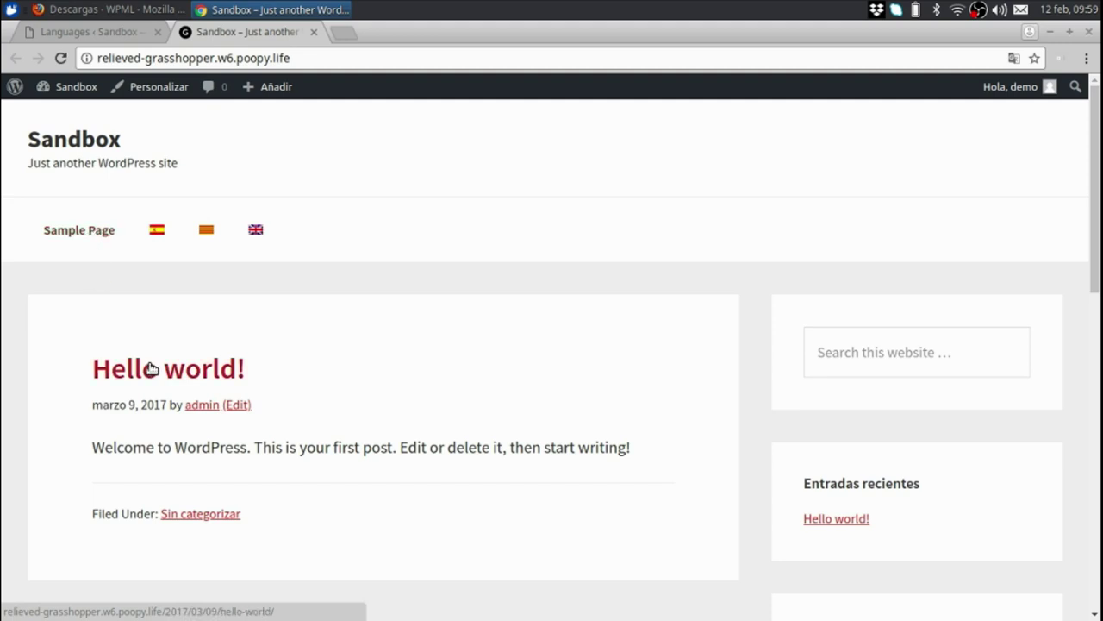
left_click(64, 222)
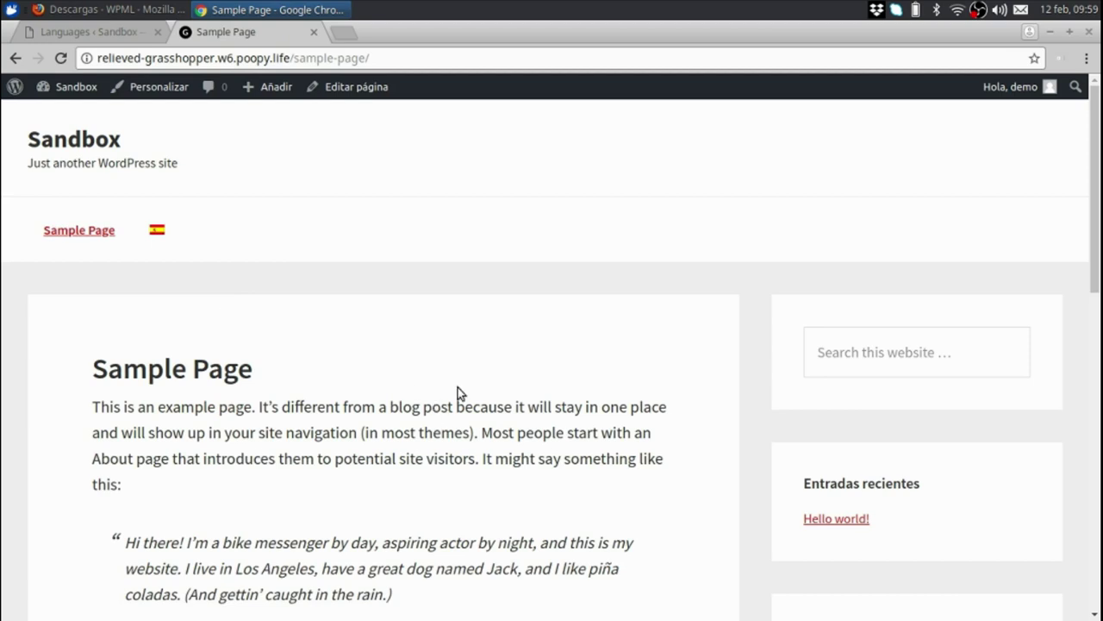
Step: Open Sample Page for editing and change its title to "Pagina ejemplo"
left_click(343, 97)
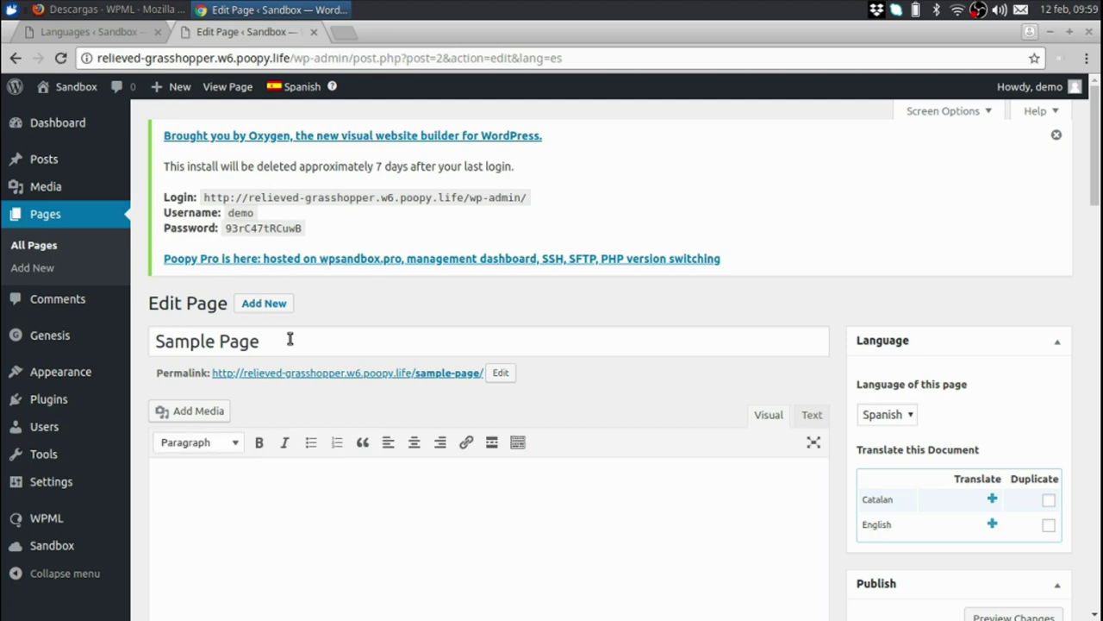
triple_click(336, 339)
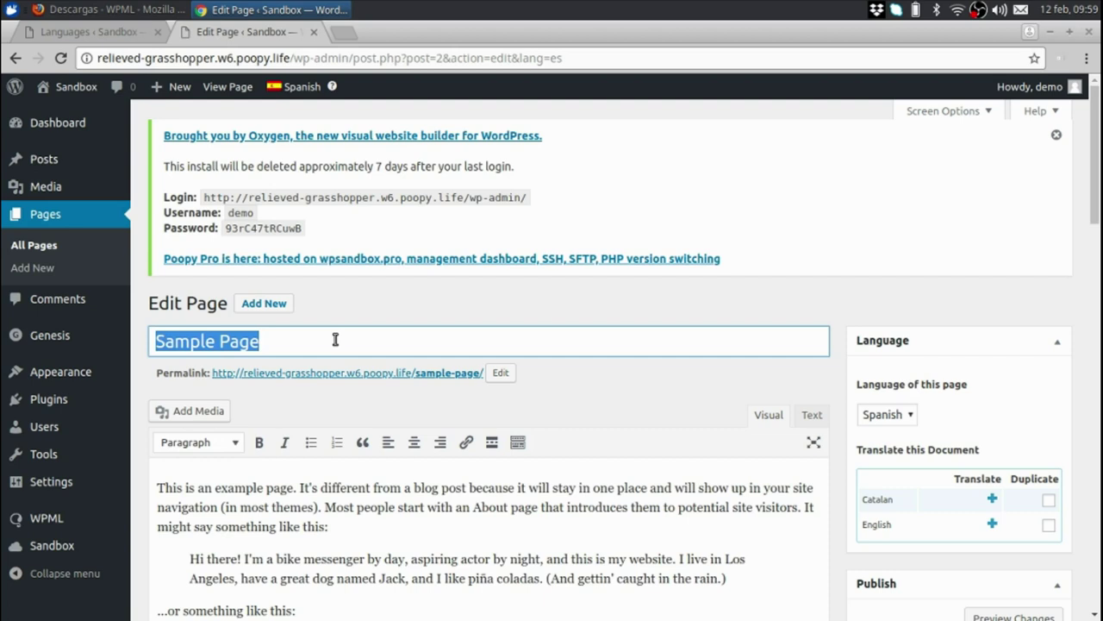
type("Ejem")
key("ctrl+a")
type("Pagina ejempl")
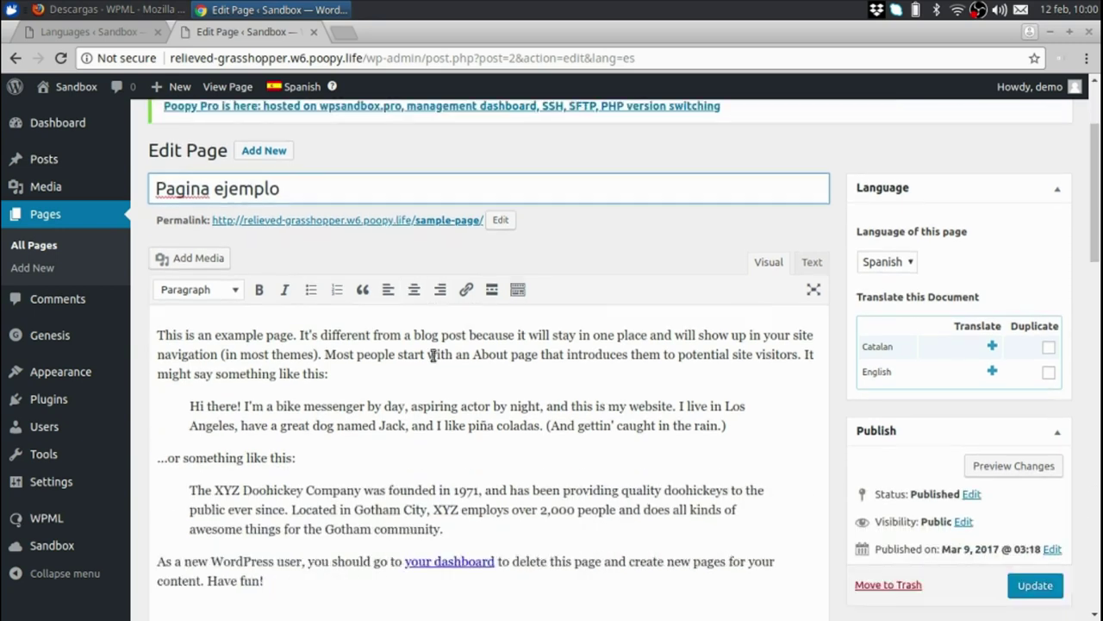
Step: Replace the whole page content with "Un poquito de por favor" and update the page
scroll(388, 345, "down", 4)
key("ctrl+a")
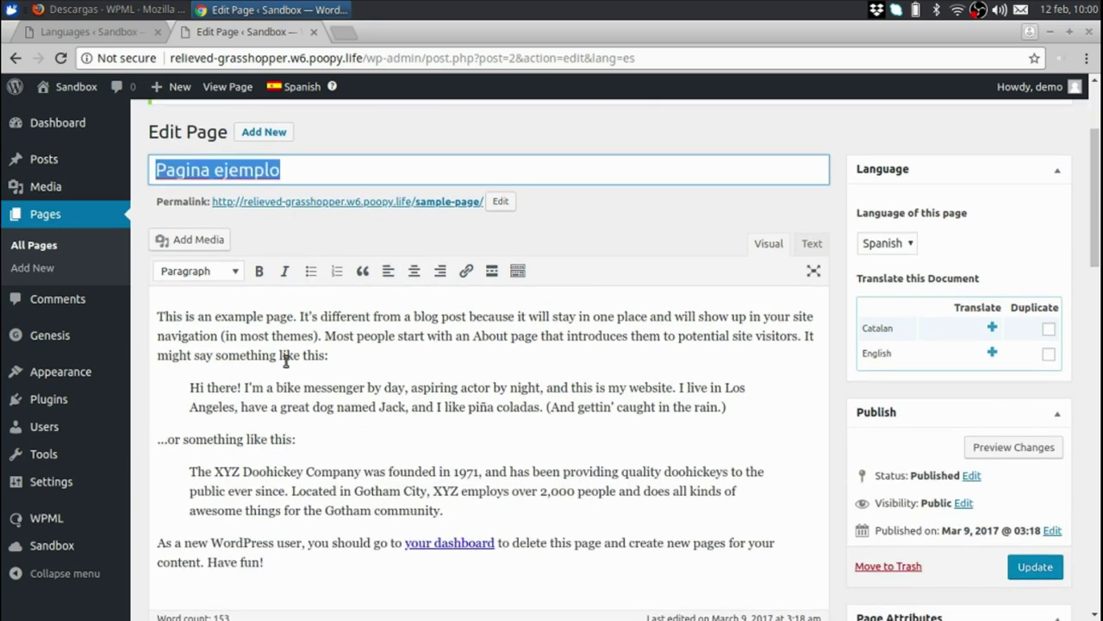
left_click(286, 360)
key("ctrl+a")
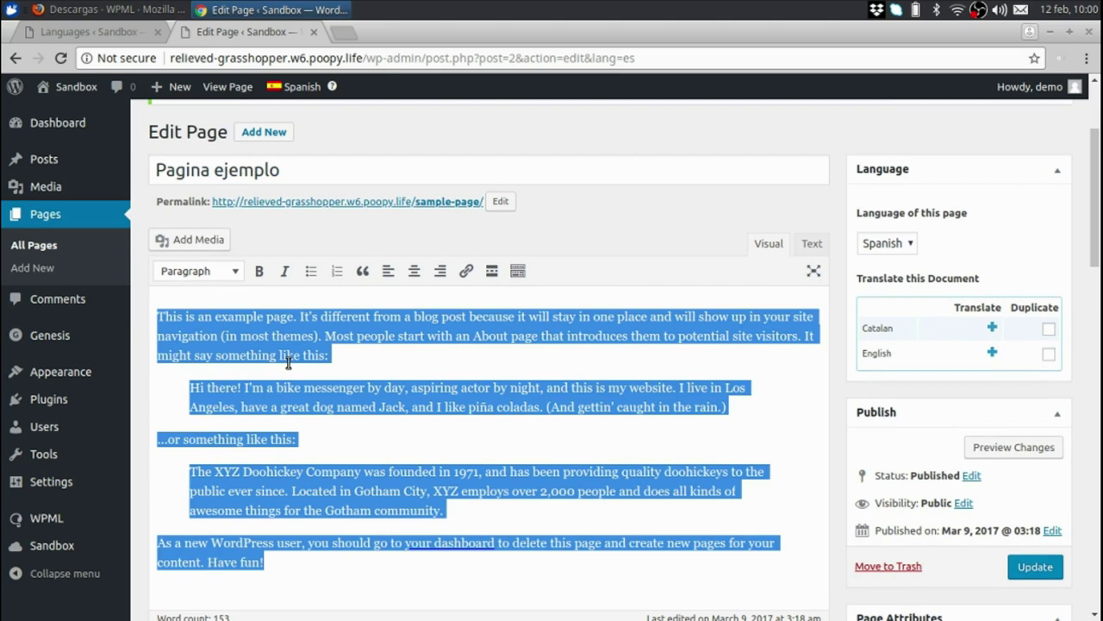
key("BackSpace")
type("Un poquito")
type("de por favor")
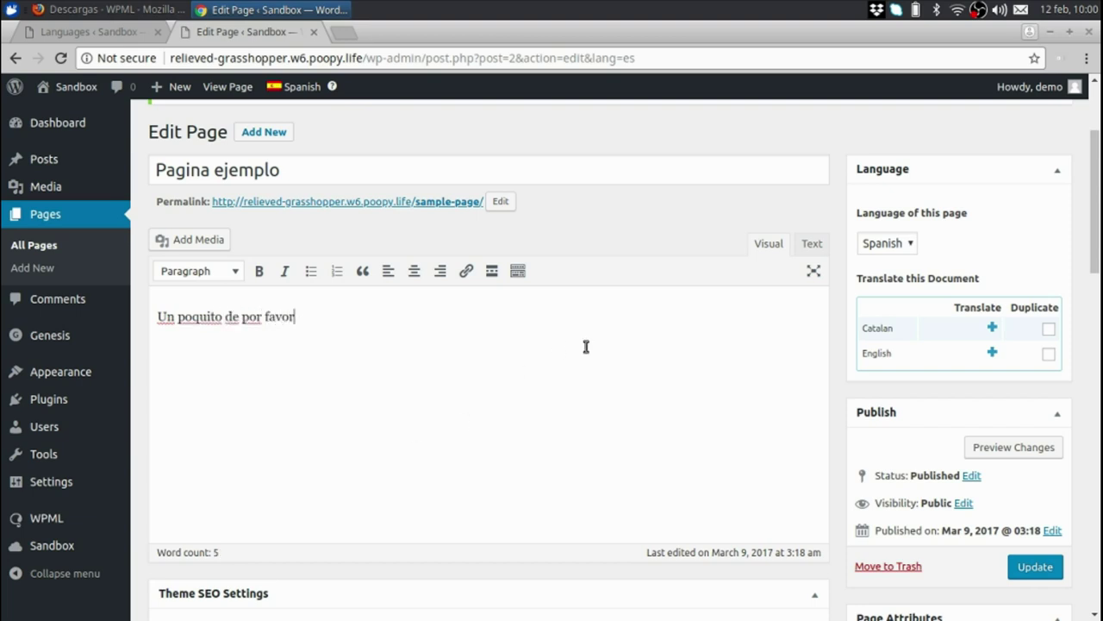
left_click(1034, 566)
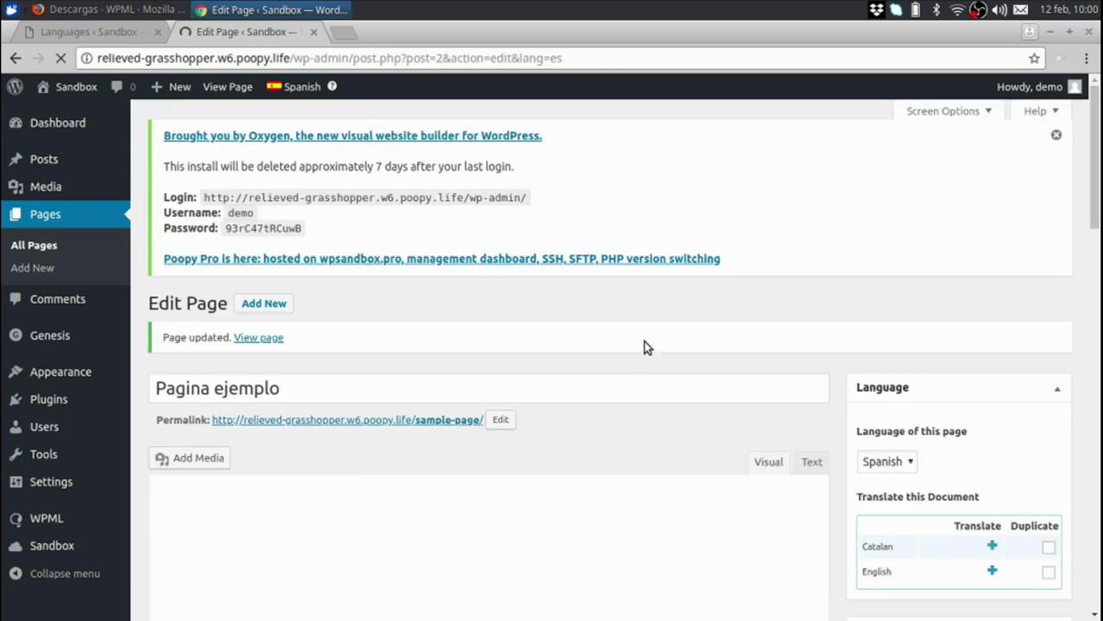
Step: Start the Catalan translation of Pagina ejemplo and copy the Spanish content into it
scroll(661, 327, "down", 1)
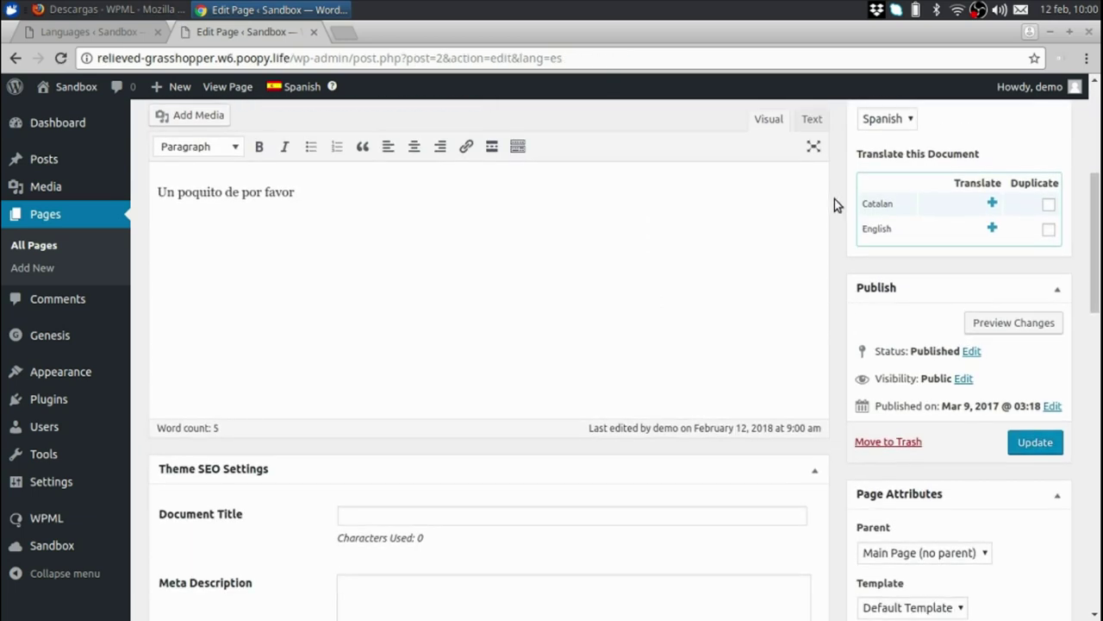
scroll(457, 246, "up", 3)
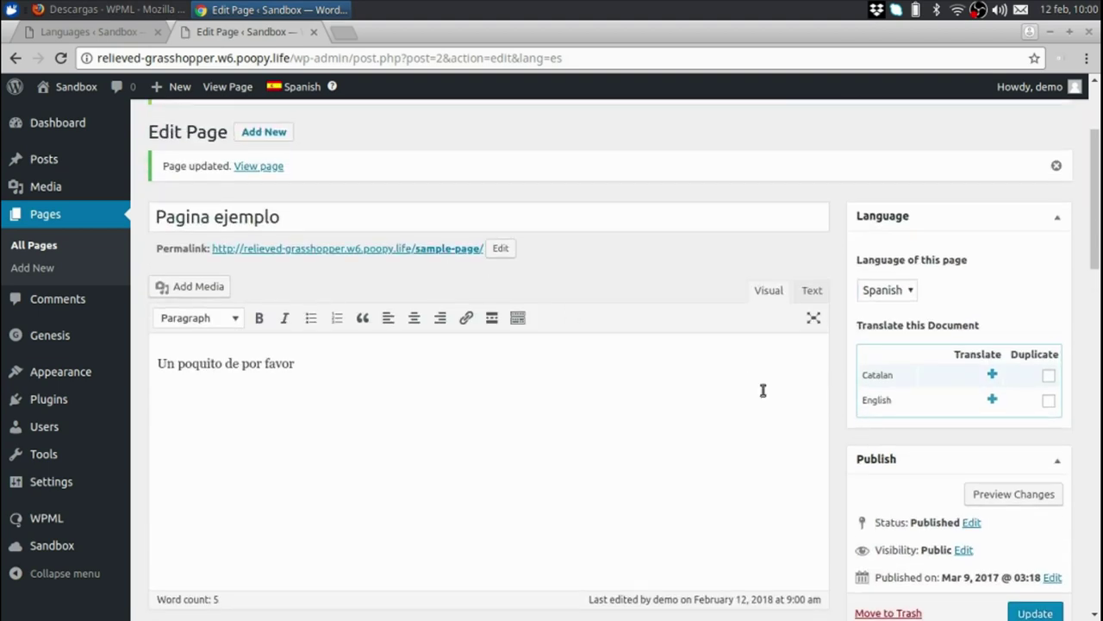
left_click(991, 377)
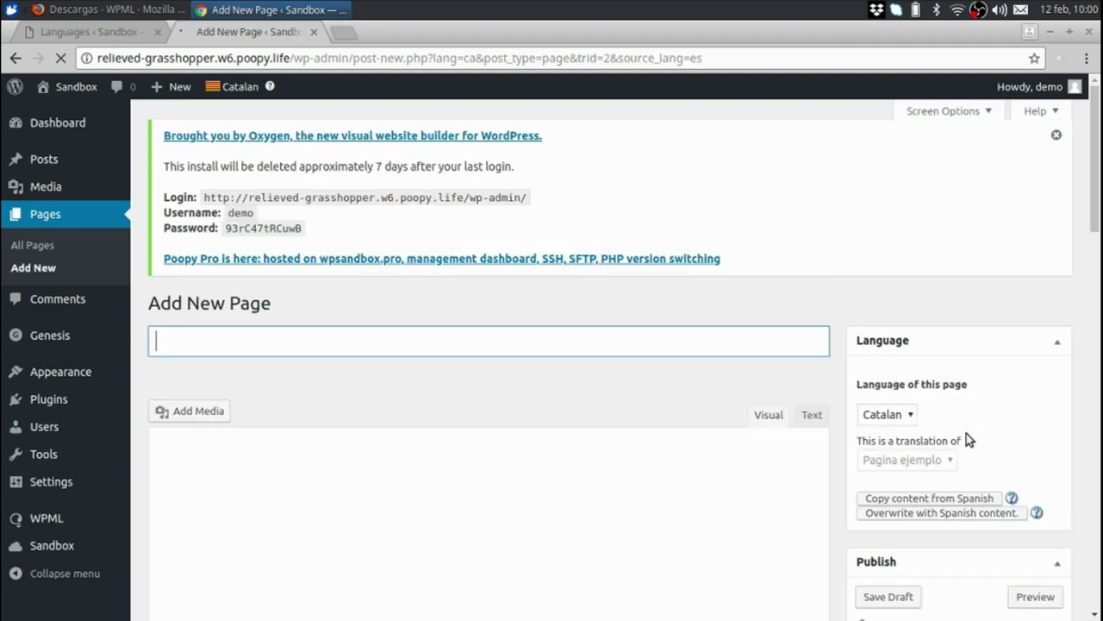
scroll(997, 438, "down", 3)
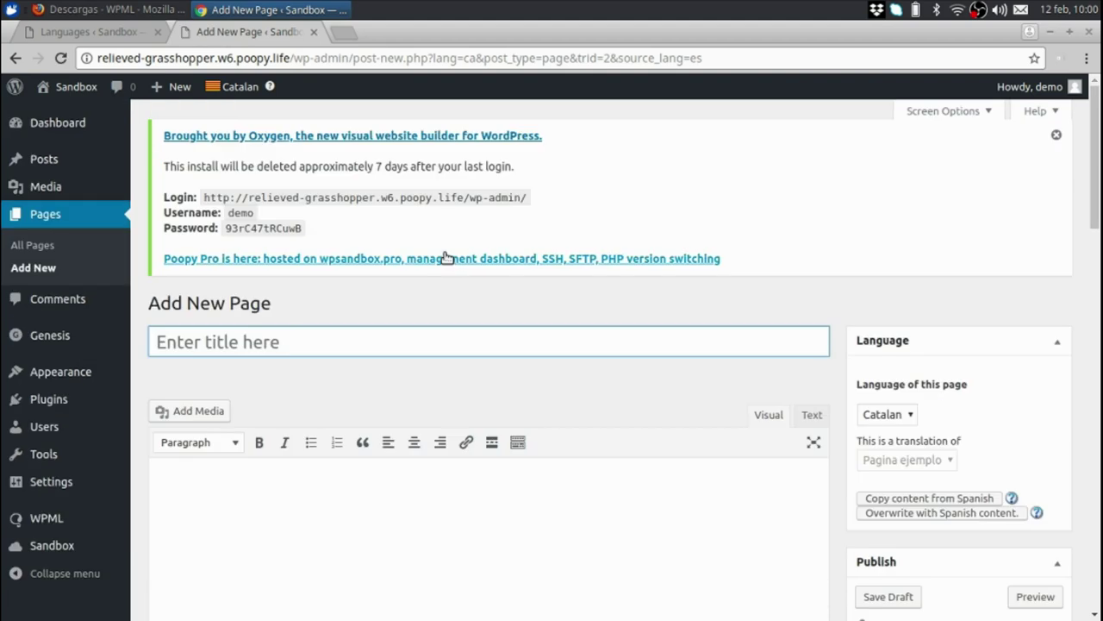
left_click(868, 498)
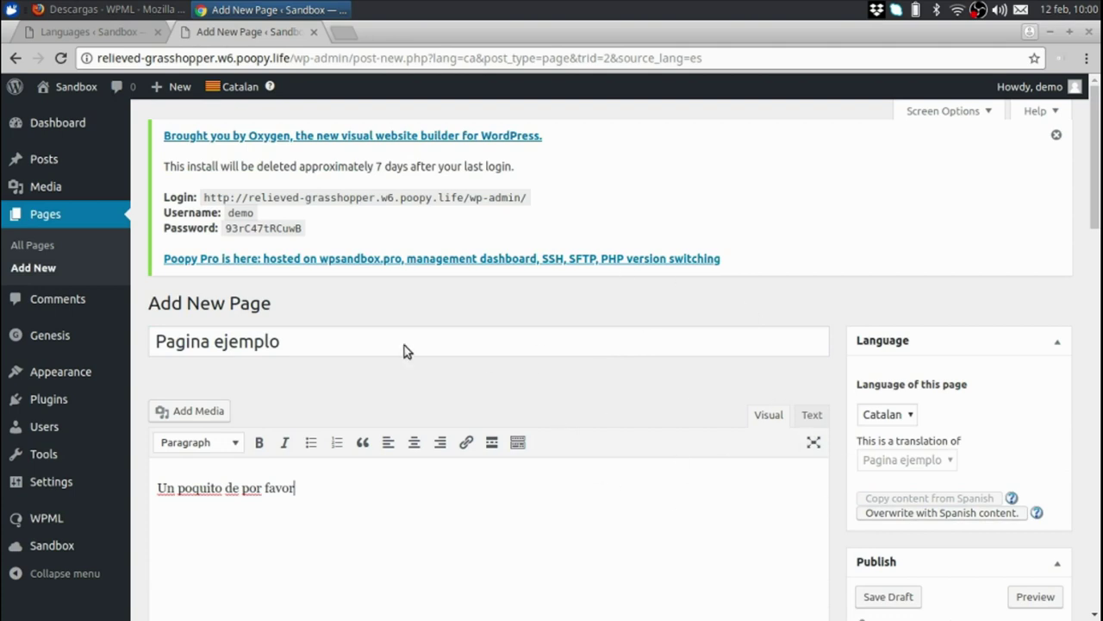
Step: Change the title of the Catalan translation to "Pagina example"
scroll(363, 320, "down", 3)
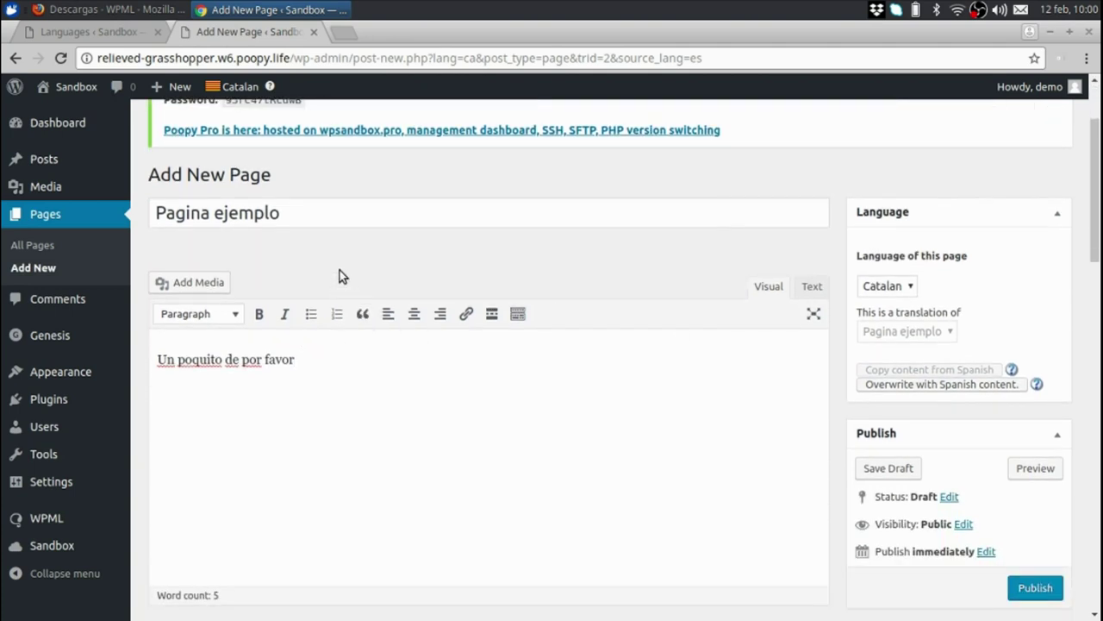
triple_click(337, 217)
mouse_move(5, 162)
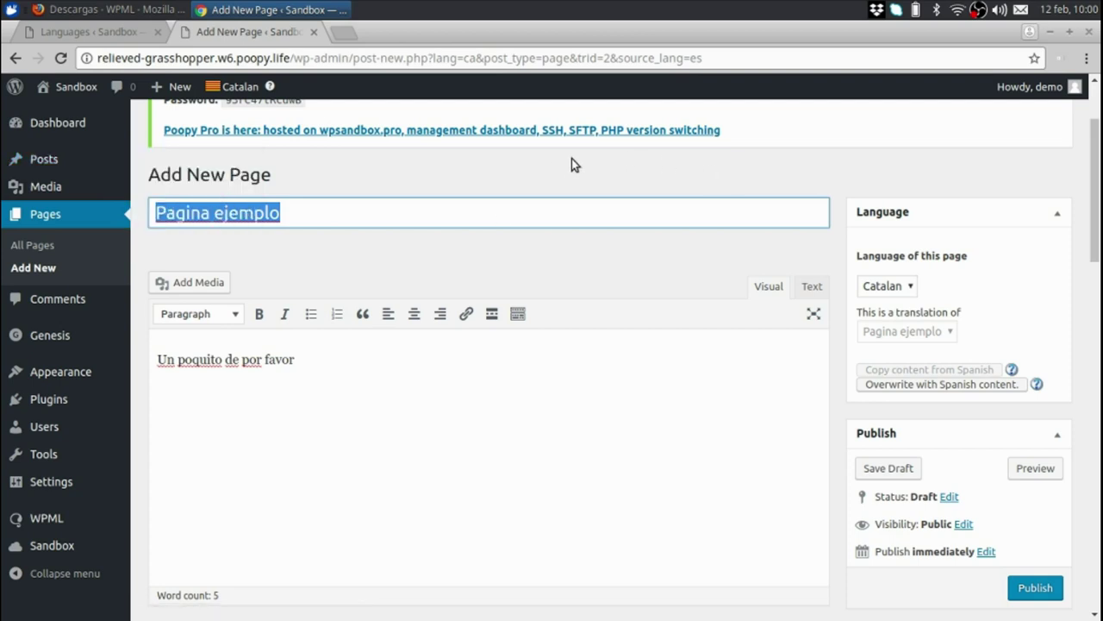
type("Pagi")
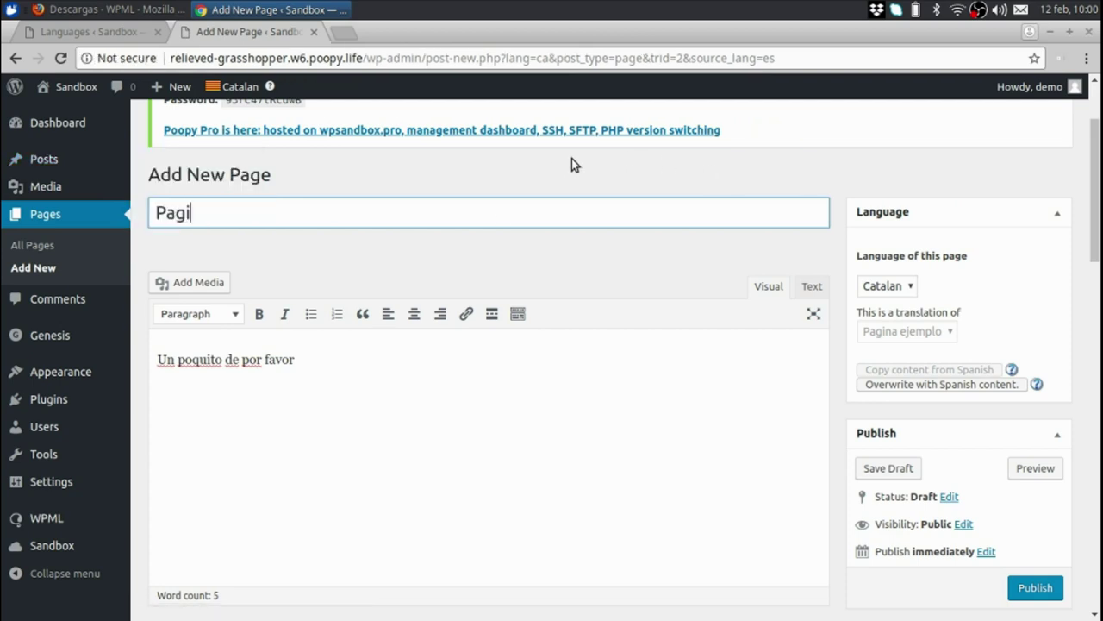
type("na example")
Step: Replace the Catalan page content with "Una mica de sis plau" and publish the translation
left_click(414, 389)
key("ctrl+a")
type("Una m")
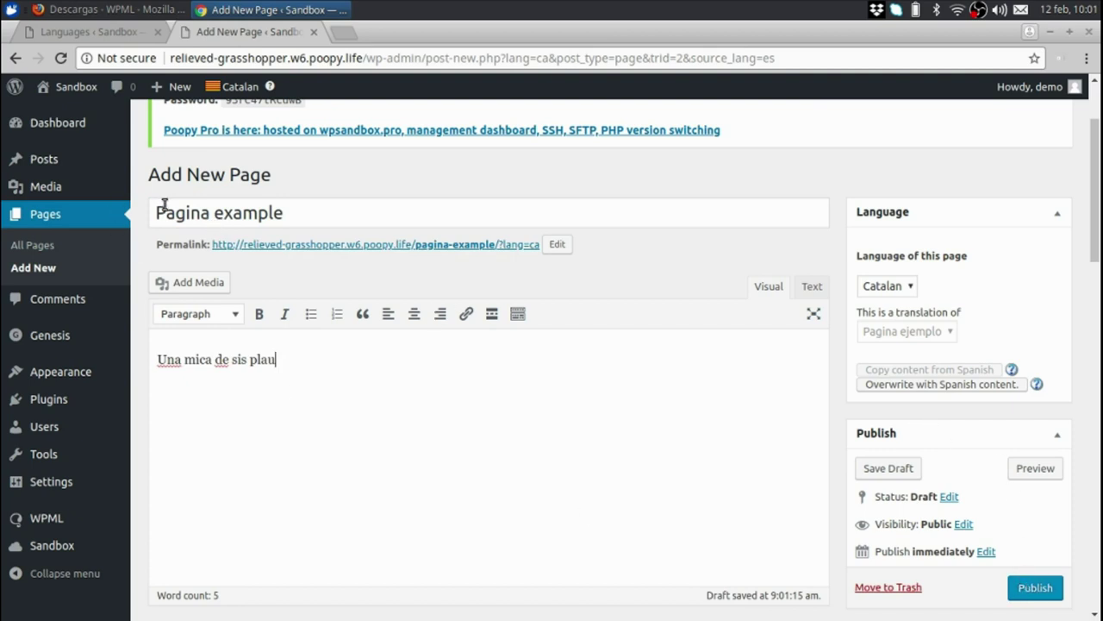
left_click(1034, 590)
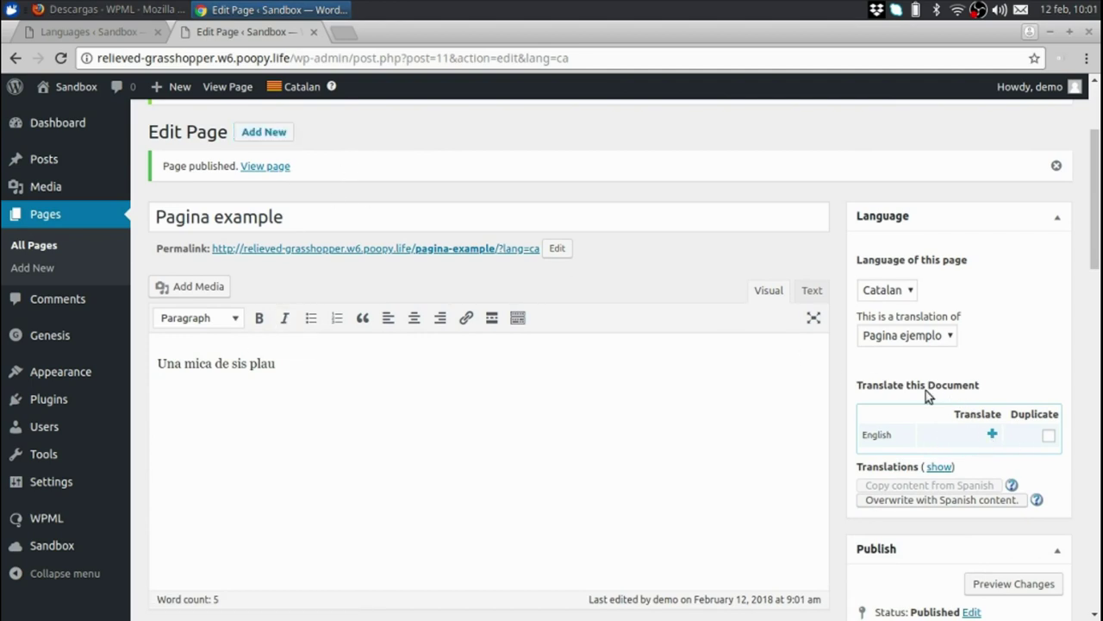
Step: Start the English translation of the page with the title "Example page" and the content "A little of please"
left_click(990, 433)
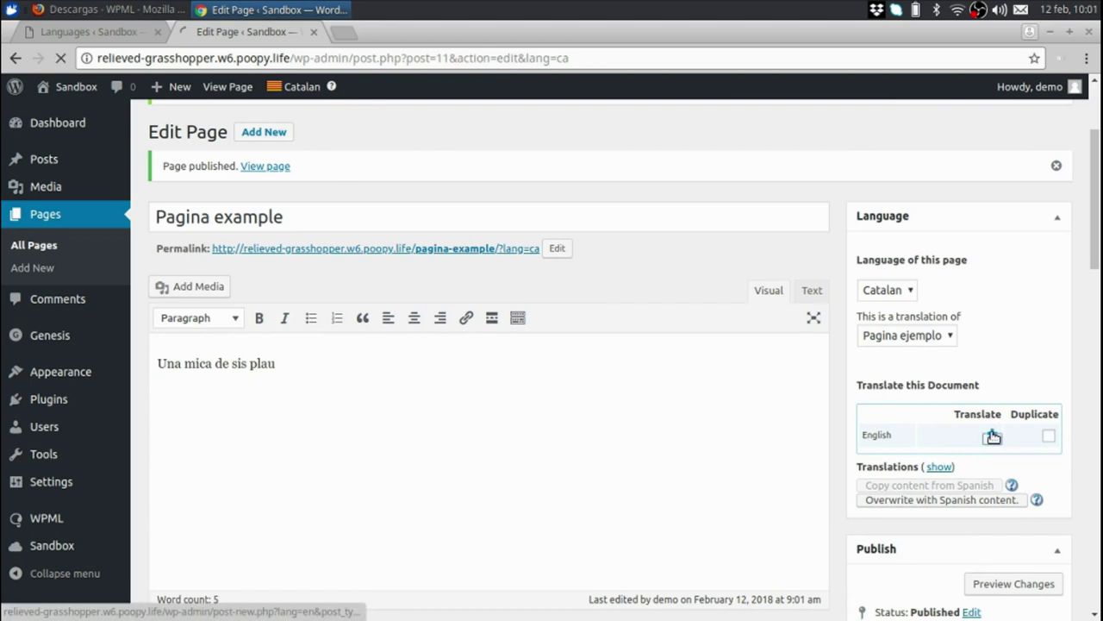
type("Example ")
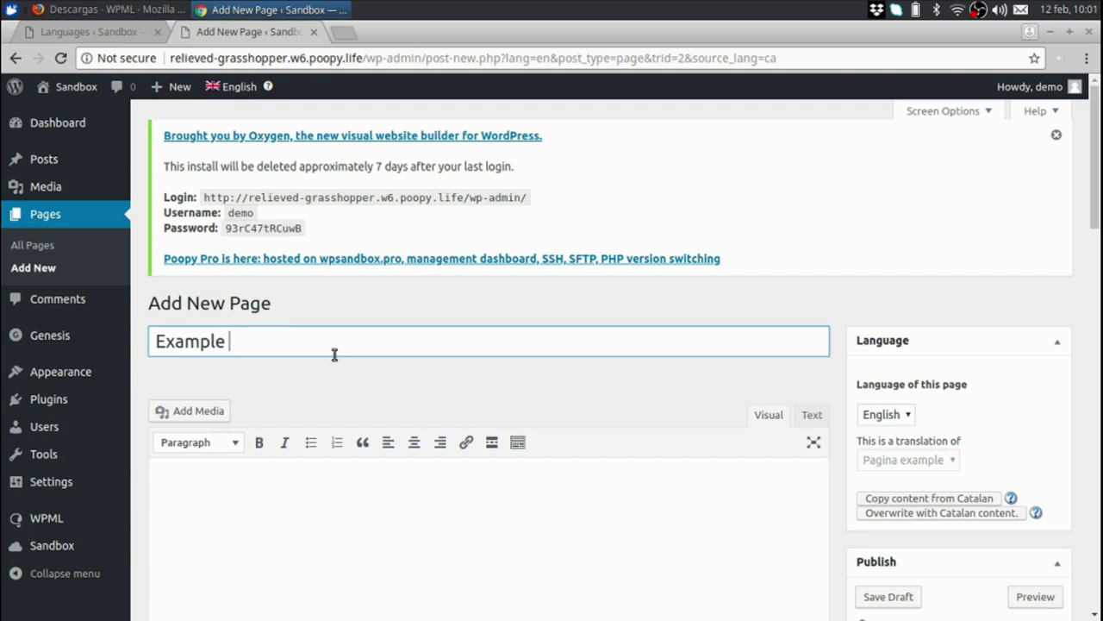
type("page")
left_click(273, 485)
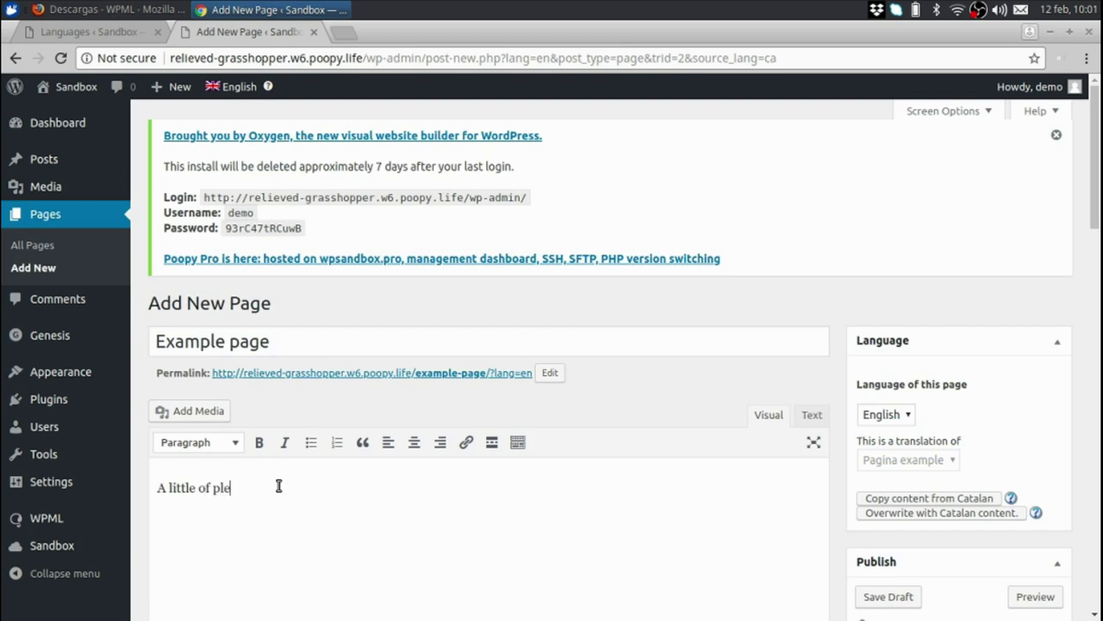
scroll(520, 437, "down", 5)
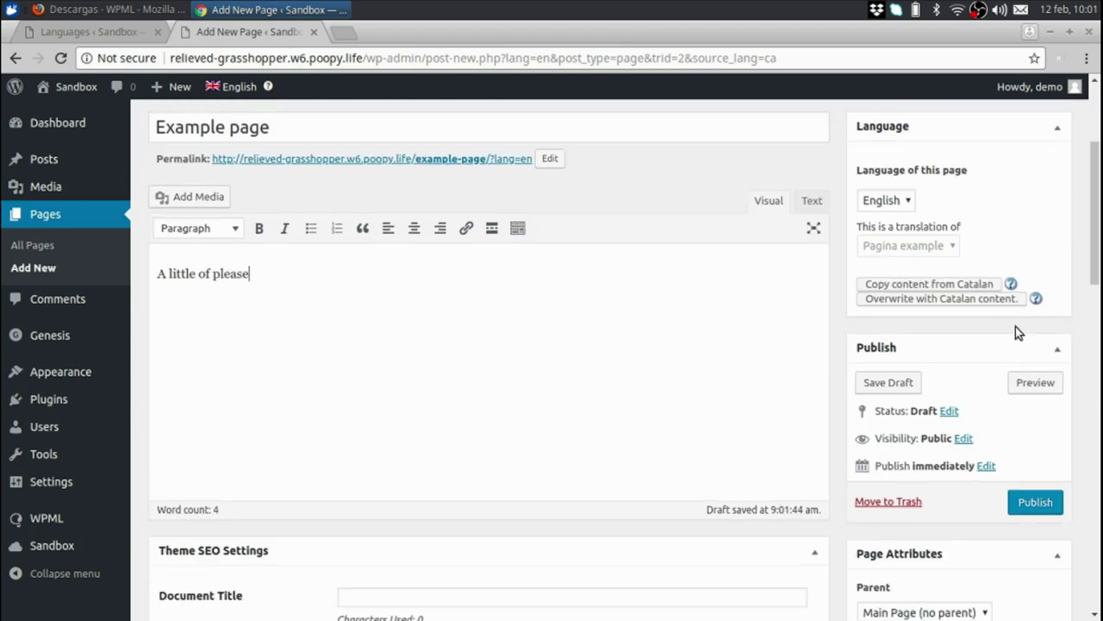
Step: Copy the Catalan content into the English translation and delete the copied line "Una mica de sis plau"
left_click(979, 285)
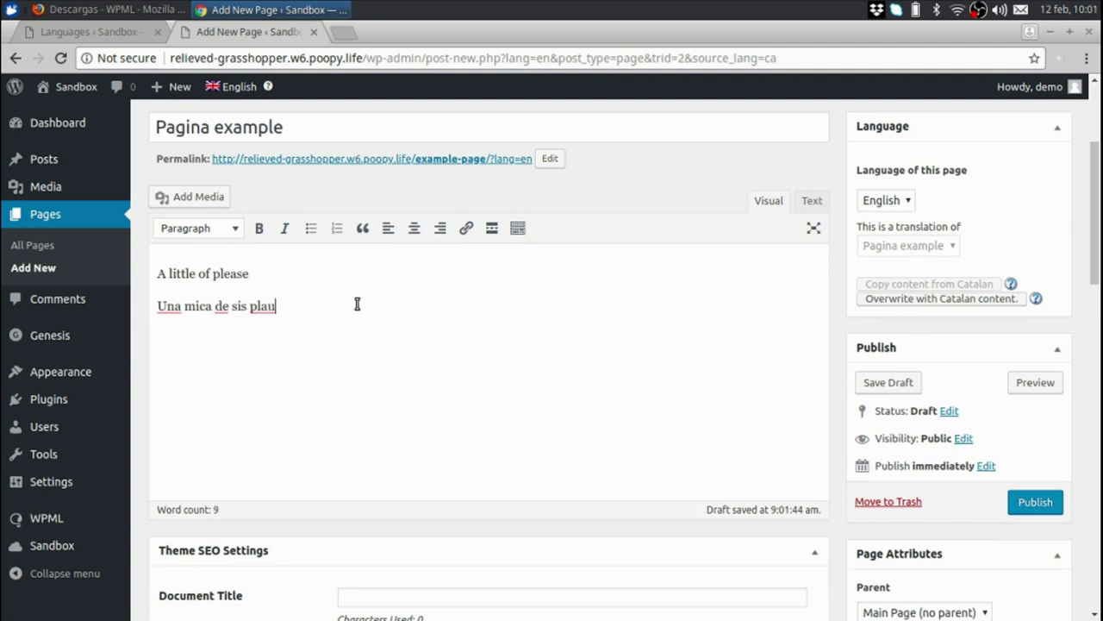
triple_click(278, 306)
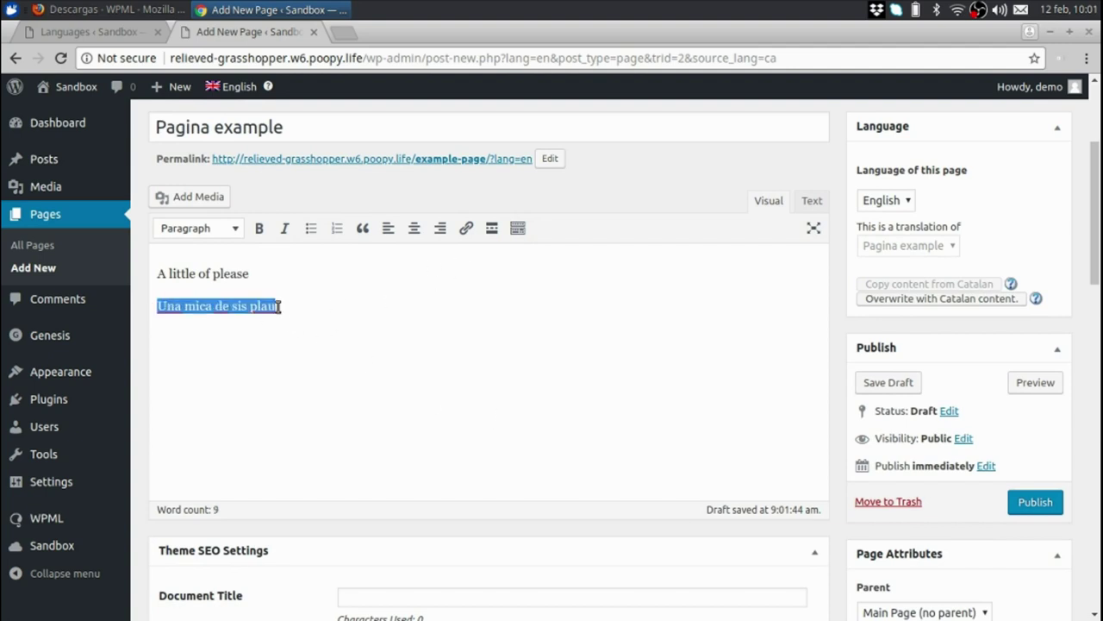
key("BackSpace")
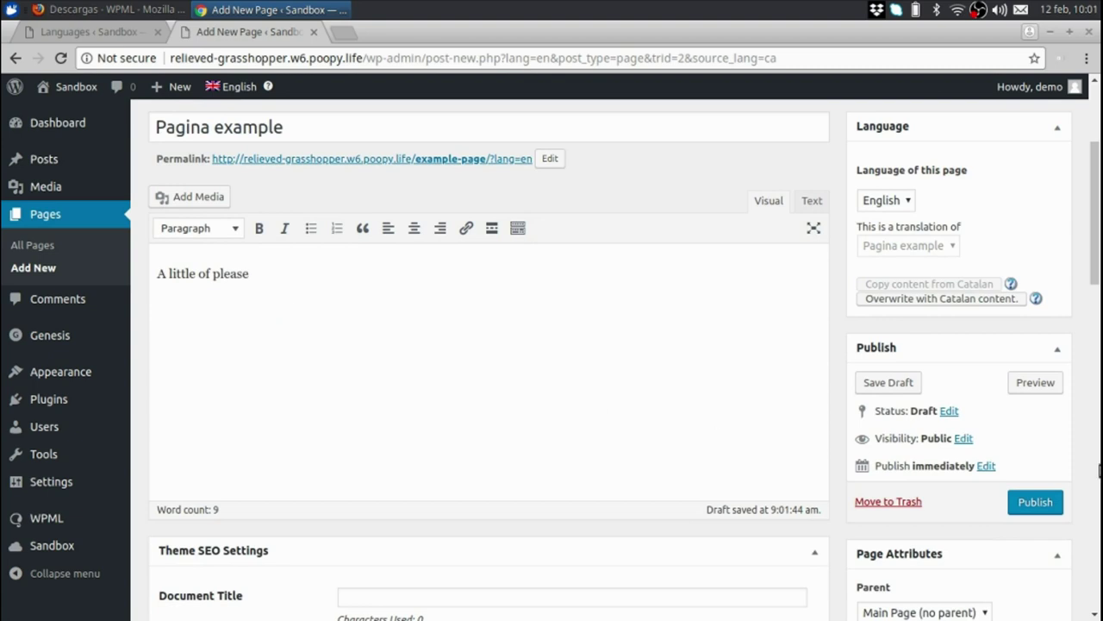
Step: Publish the English translation of the page and open the site's front end in a separate tab
left_click(1035, 505)
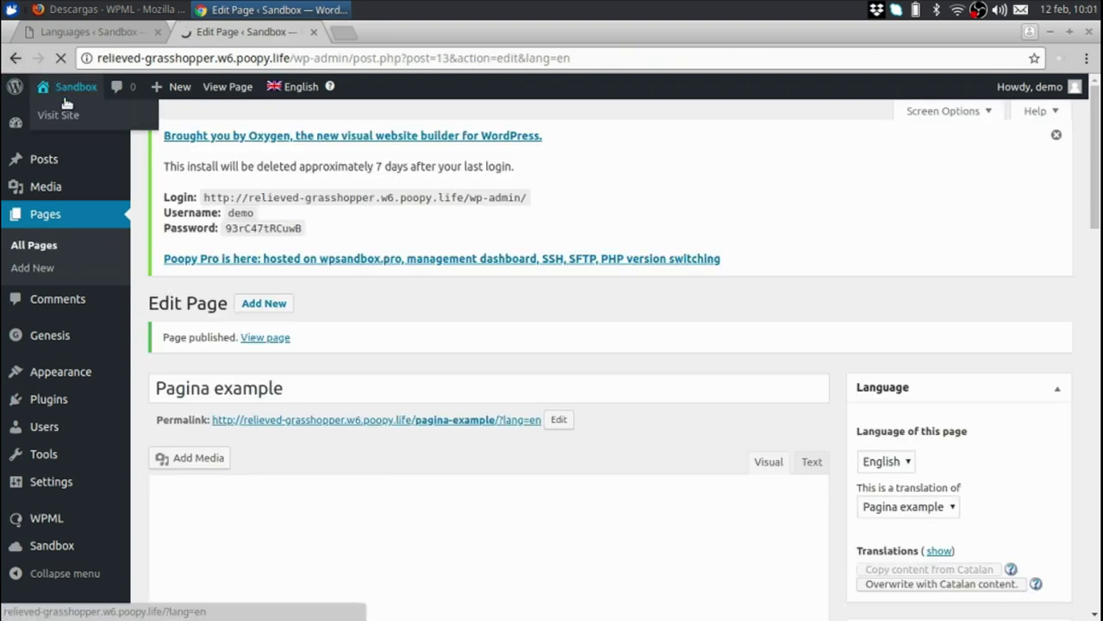
mouse_move(63, 123)
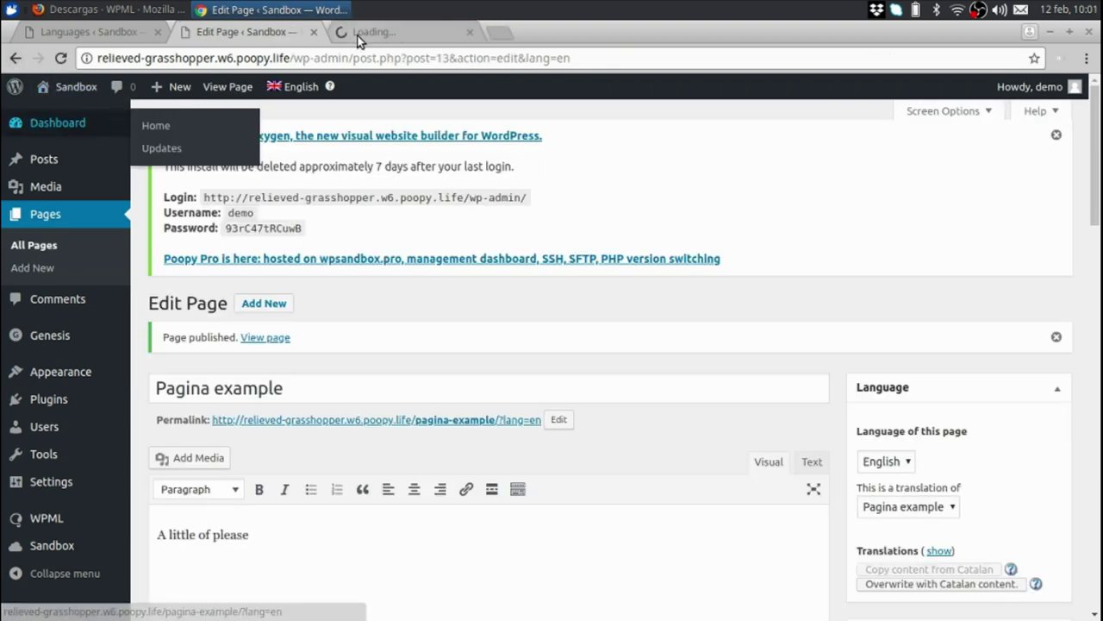
left_click(359, 35)
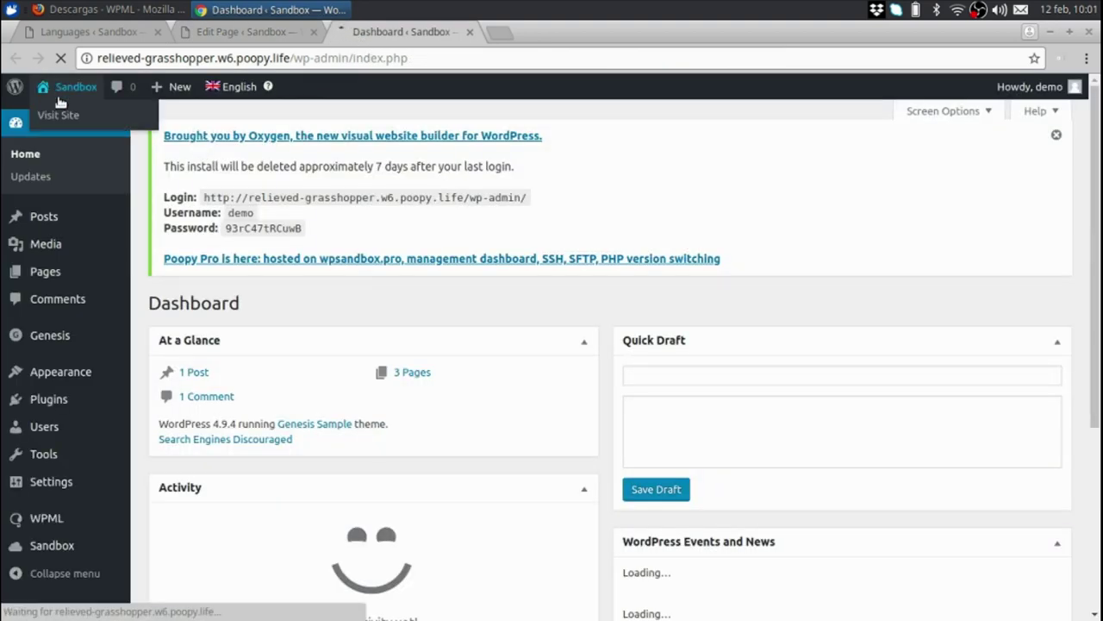
left_click(57, 115)
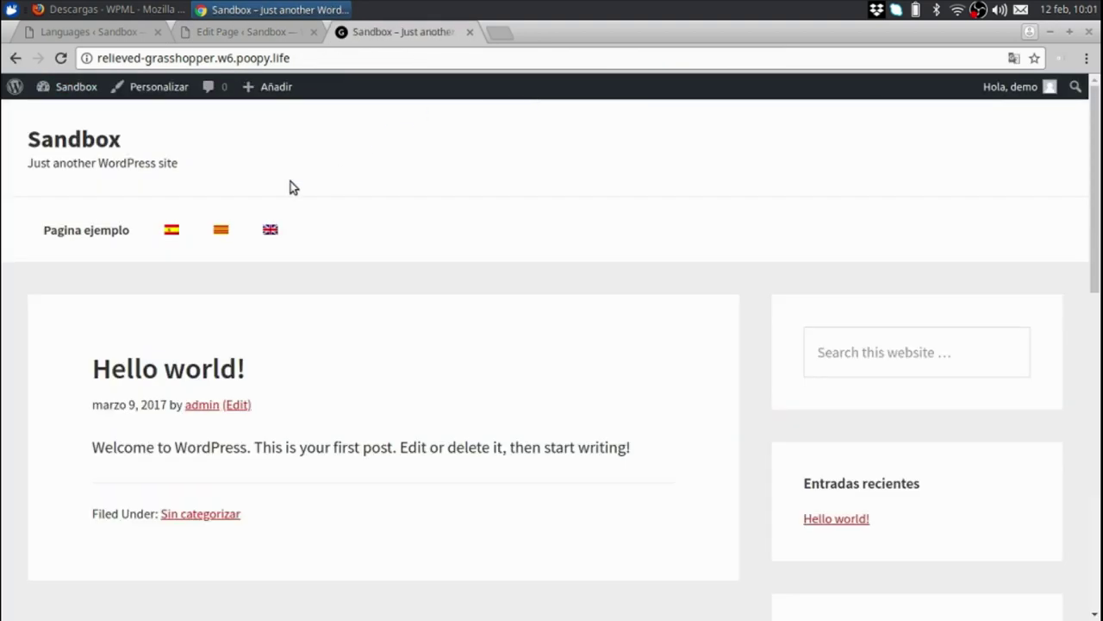
Step: View the published "Pagina ejemplo" page in its Catalan, English and Spanish versions through the header flag switcher
left_click(68, 235)
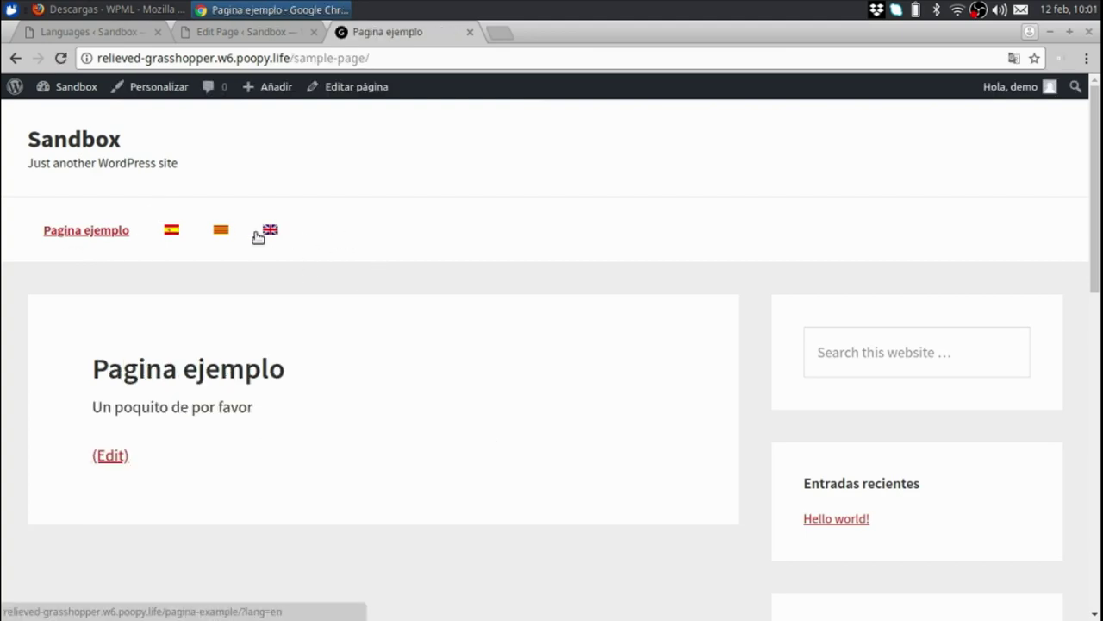
left_click(228, 232)
left_click(270, 231)
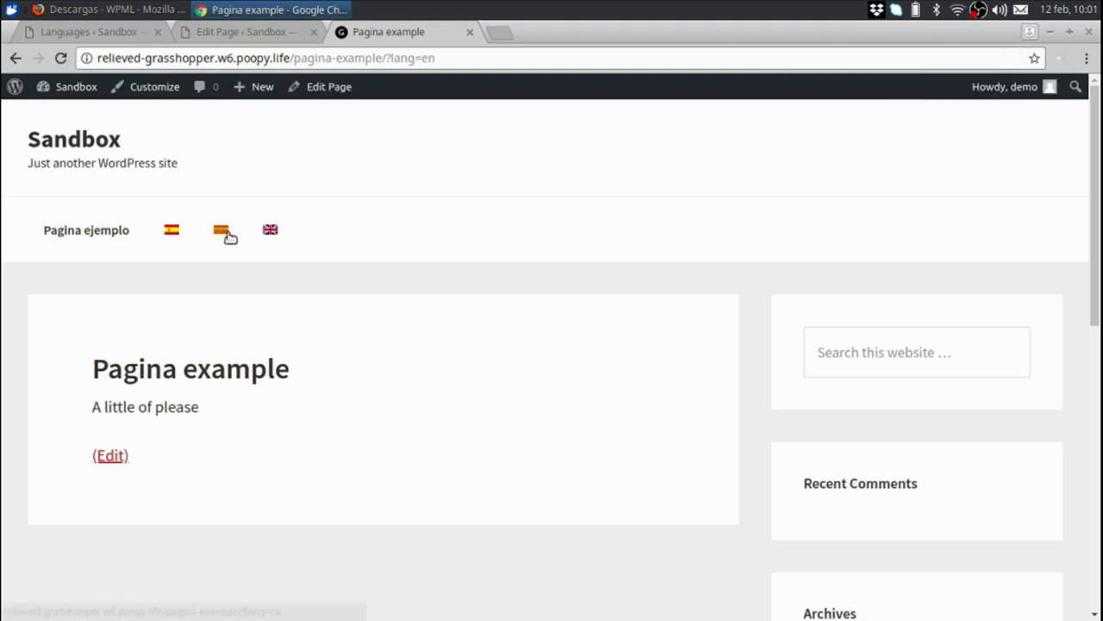
left_click(170, 233)
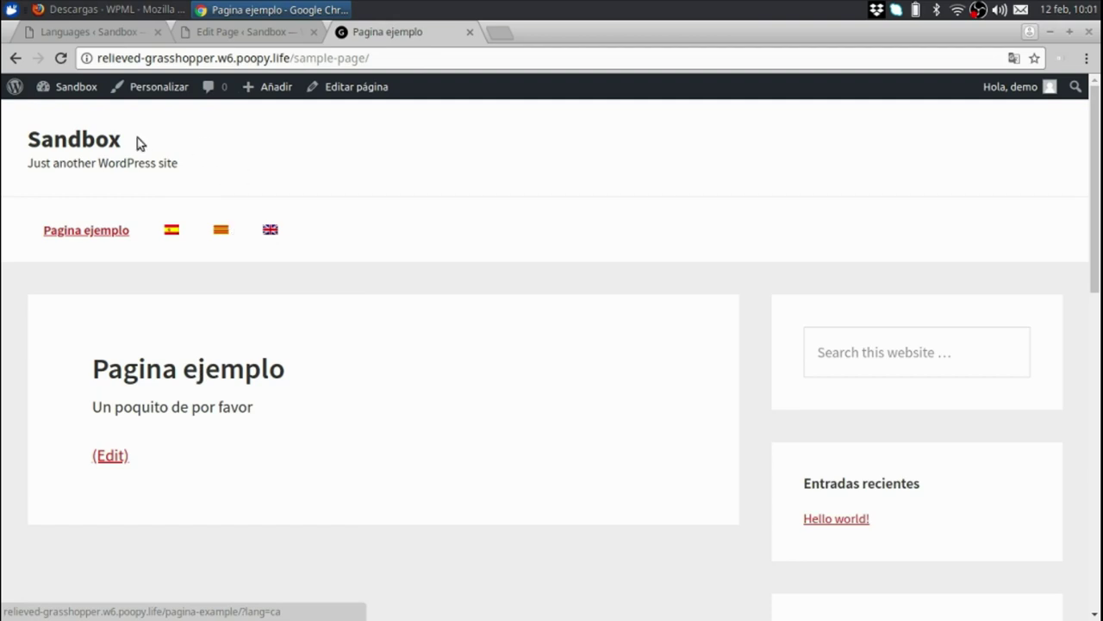
Step: Duplicate the "Hello world!" post into Catalan and English and open the Catalan duplicate for editing
left_click(66, 147)
left_click(166, 366)
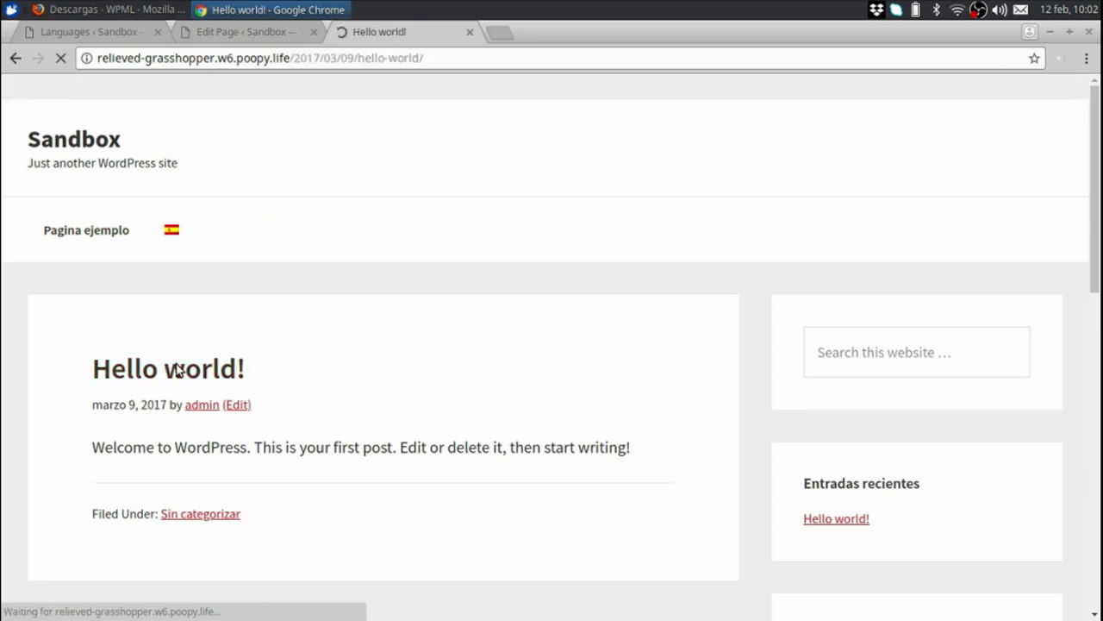
left_click(355, 87)
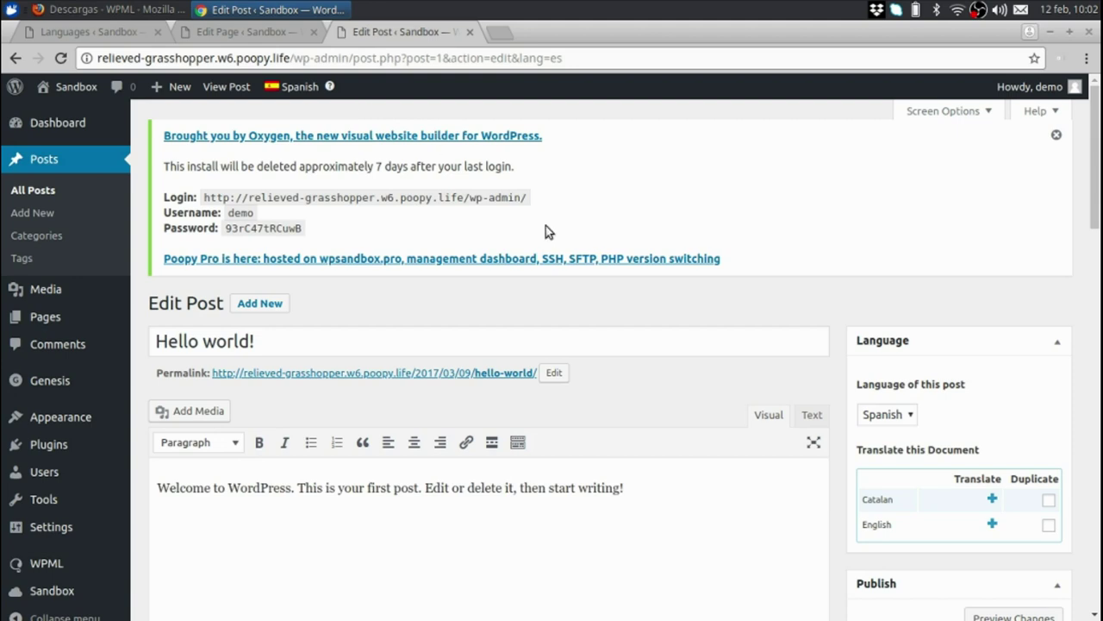
scroll(948, 371, "down", 3)
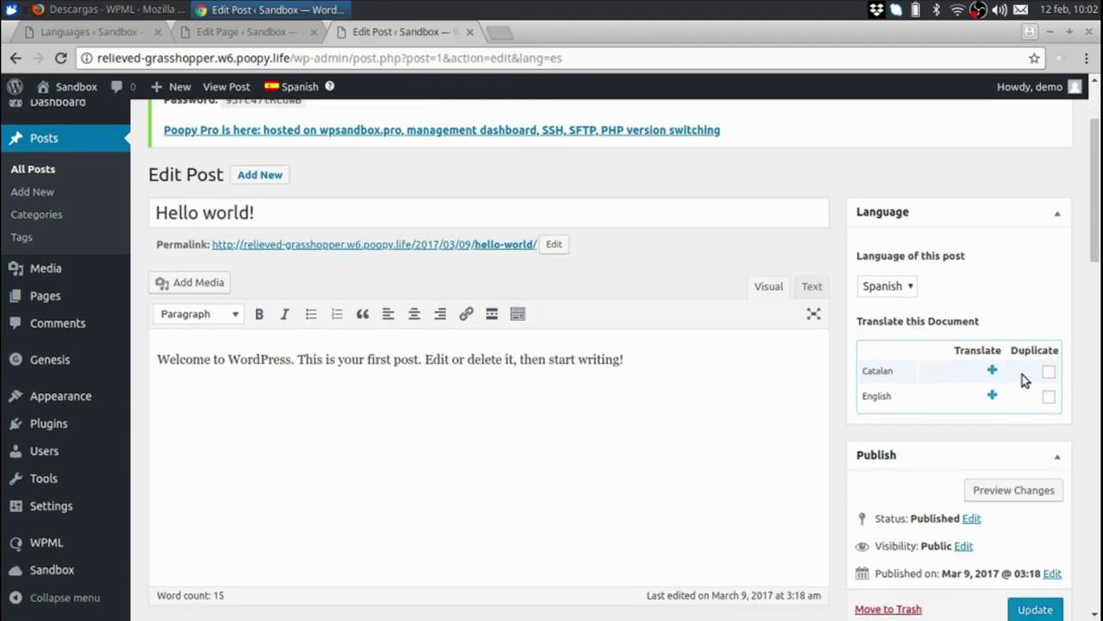
left_click(1049, 373)
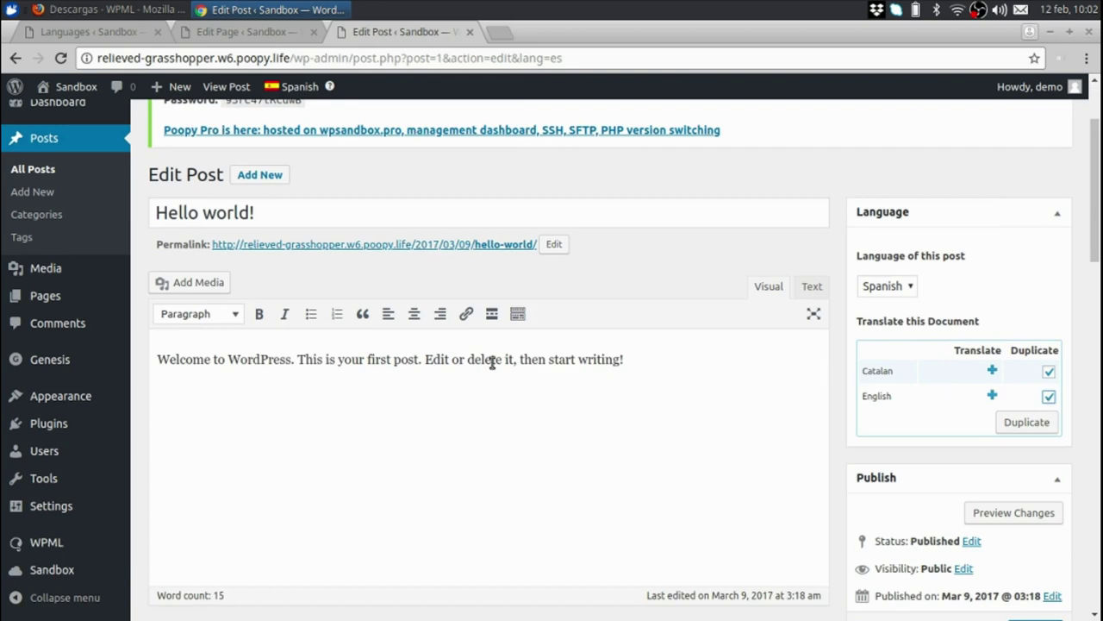
left_click(1034, 426)
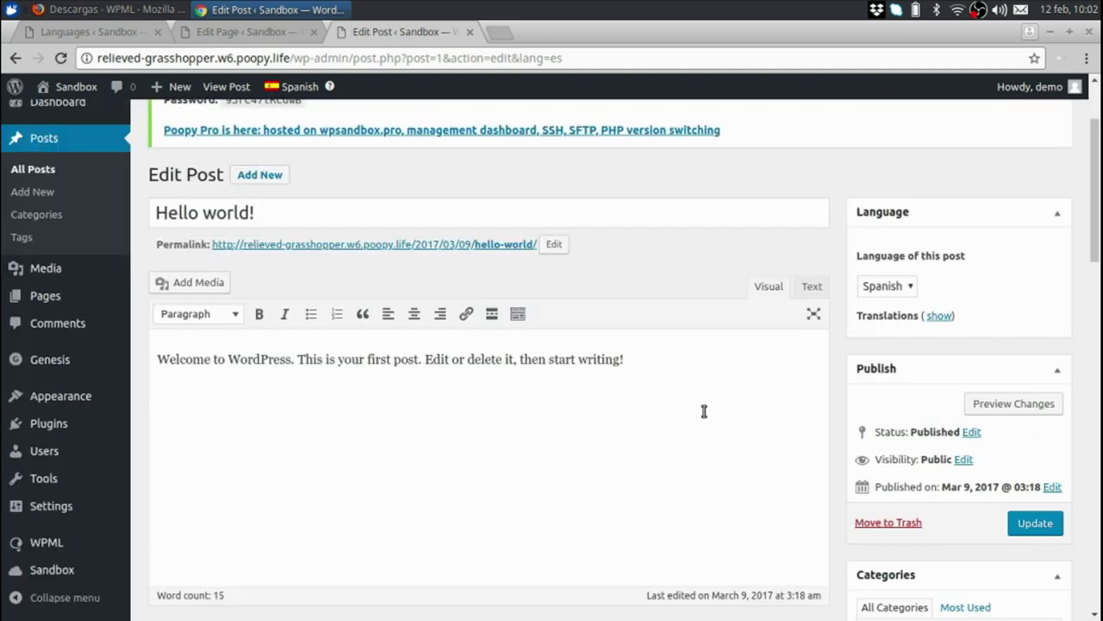
mouse_move(307, 84)
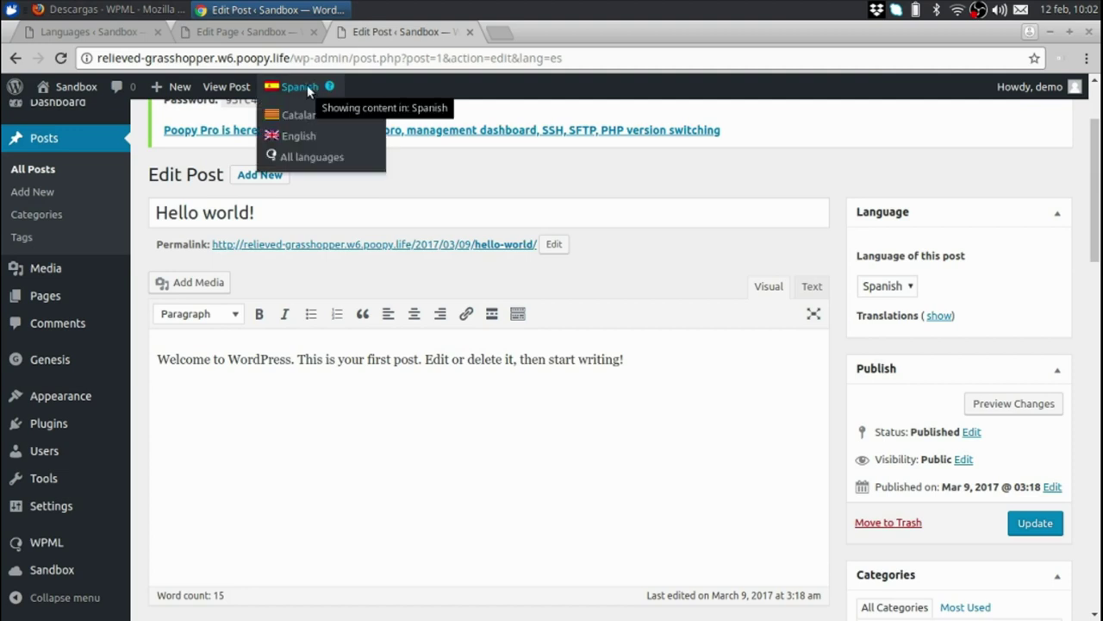
left_click(310, 109)
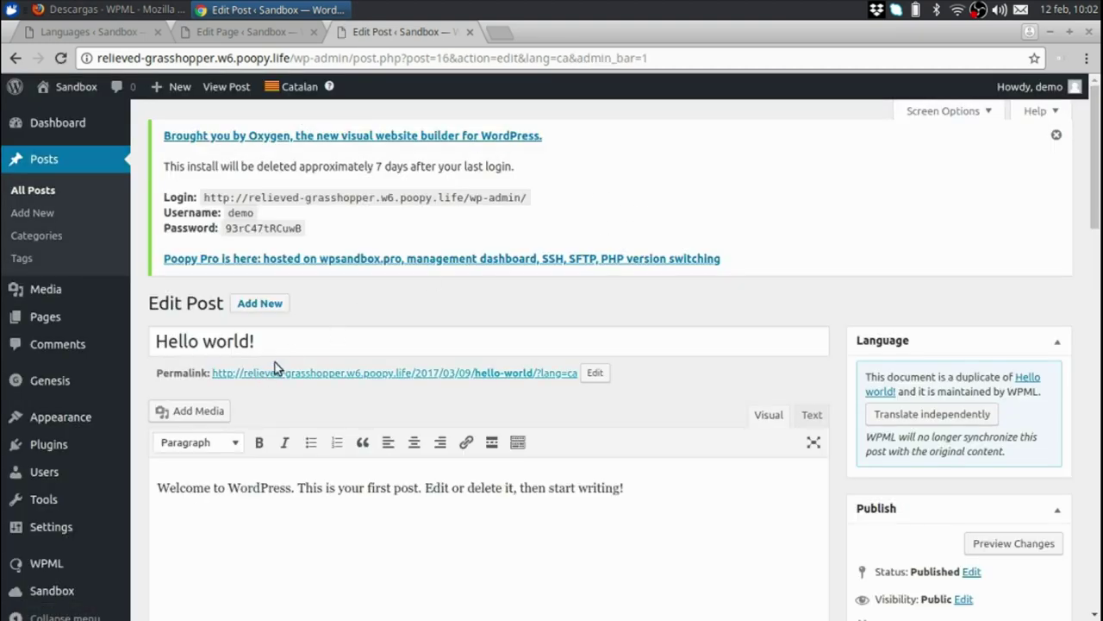
Step: Try to retitle the Catalan duplicate "Hola Mon!" and replace its content with "asdfasdasd"
triple_click(303, 344)
type("H")
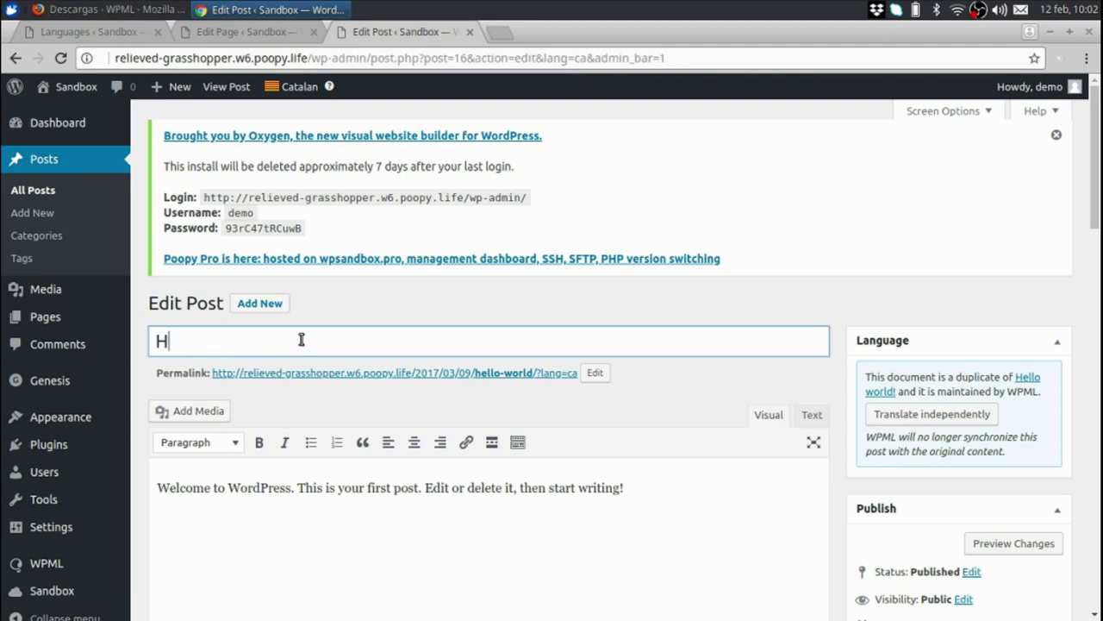
type("ola Mon!")
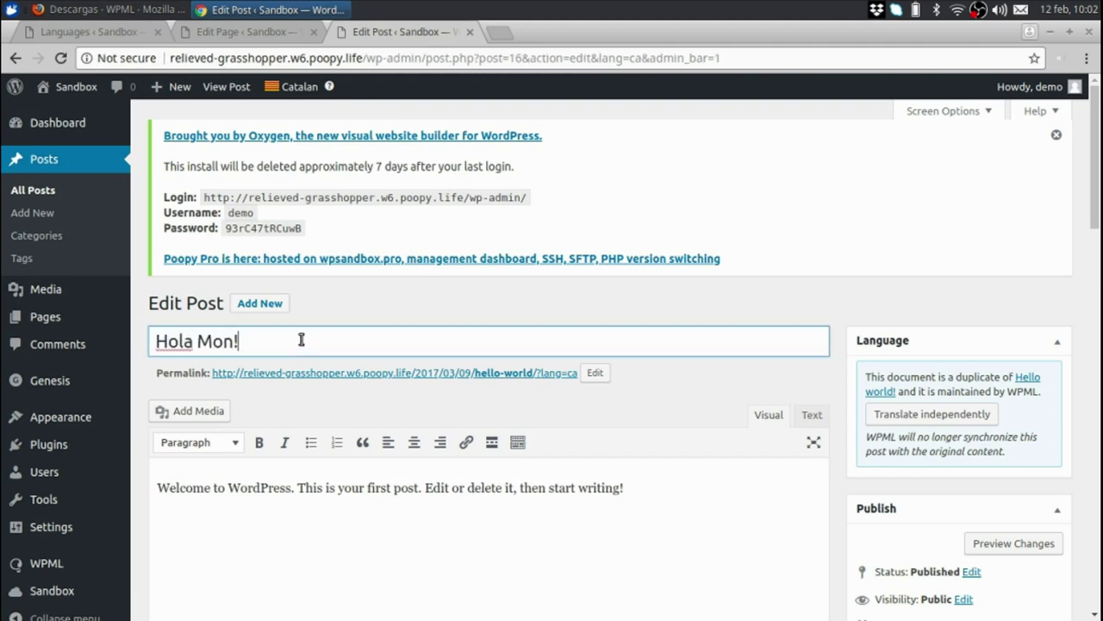
triple_click(736, 515)
mouse_move(12, 379)
type("asdfasdasd")
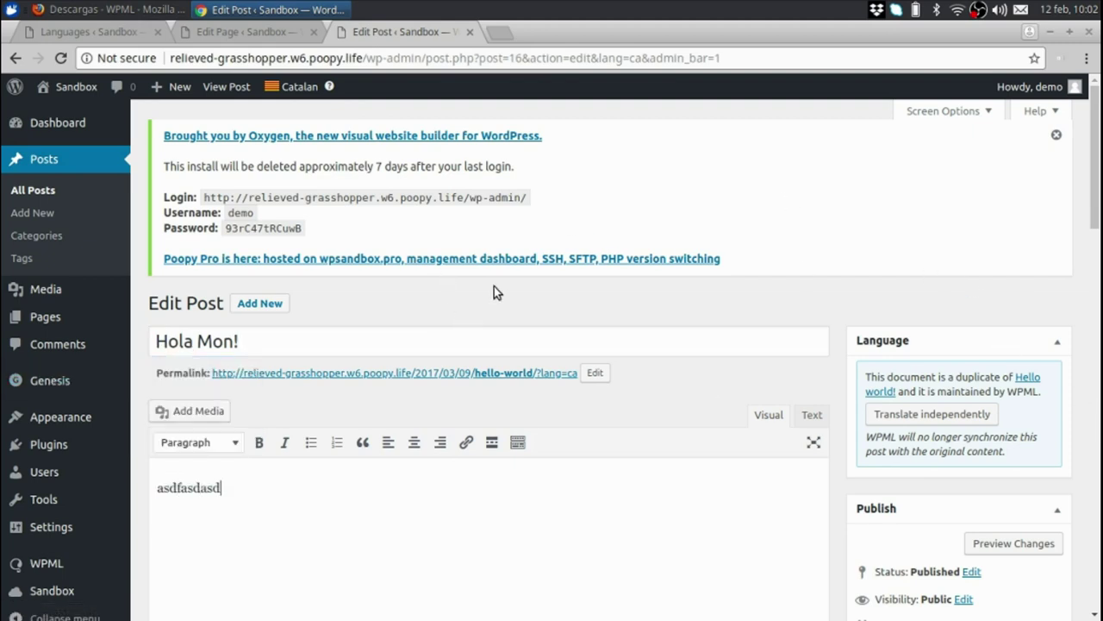
scroll(493, 286, "down", 3)
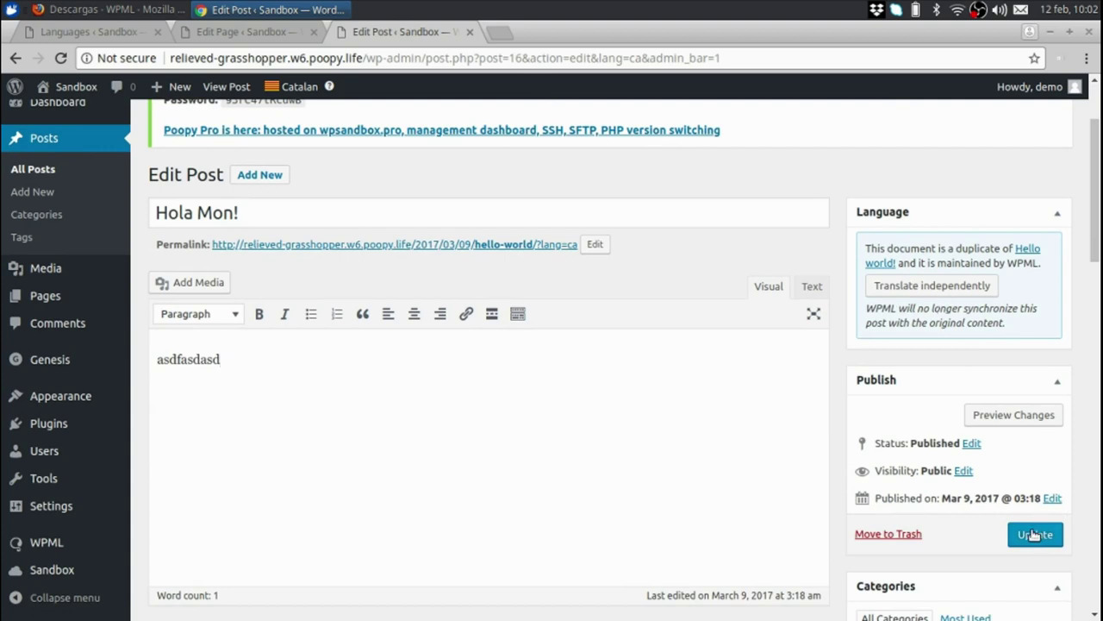
Step: Set the Catalan duplicate to be translated independently and reload the post, discarding the unsaved edits
left_click(907, 287)
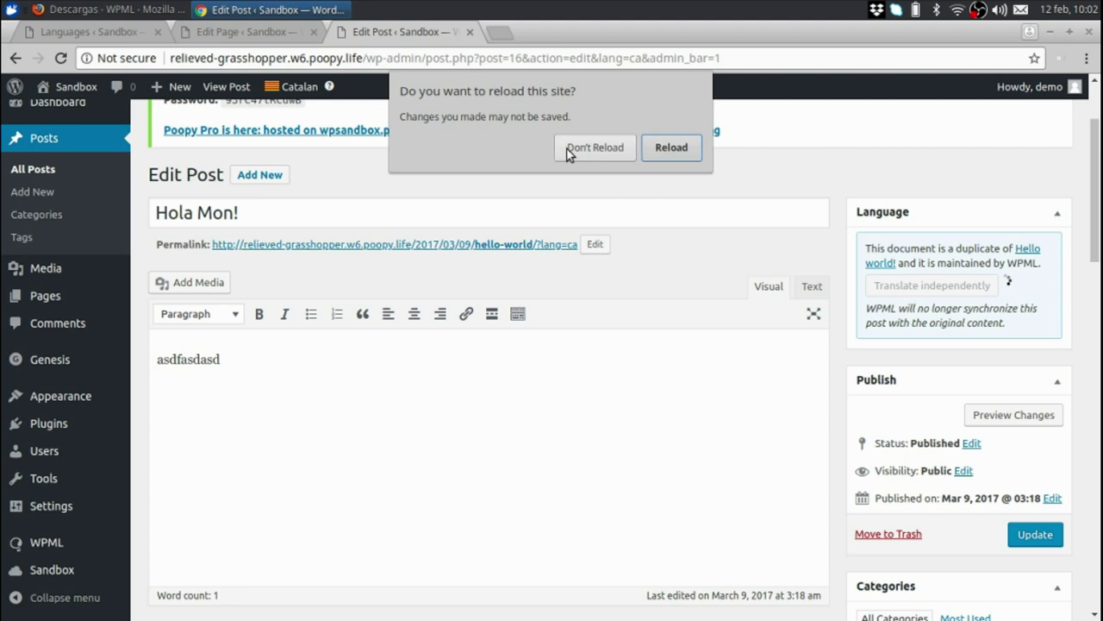
left_click(594, 152)
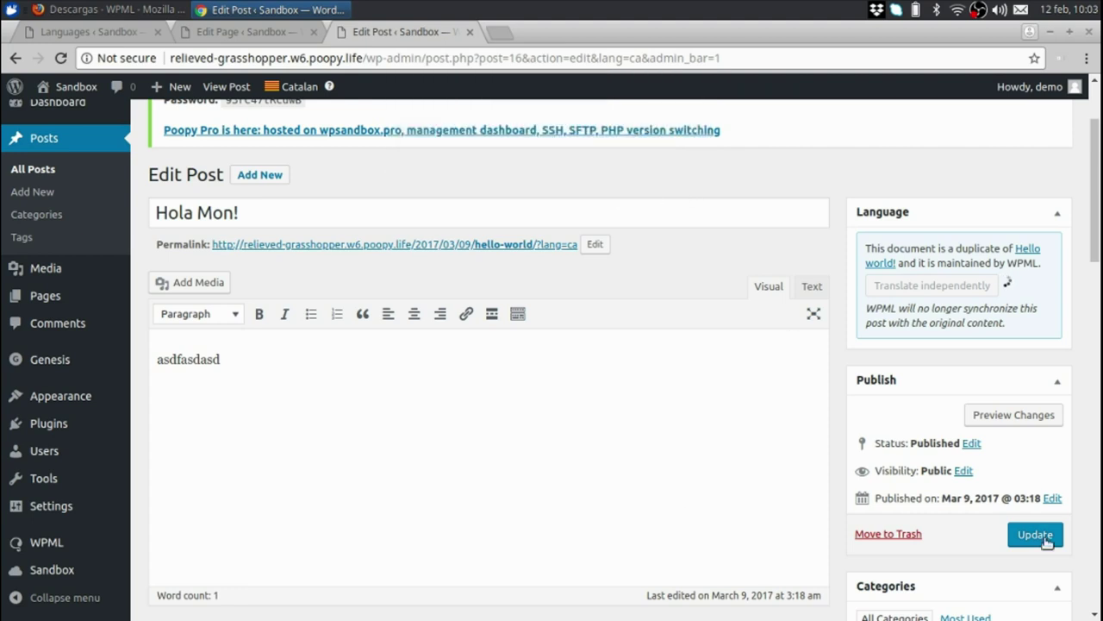
left_click(1044, 538)
left_click(664, 185)
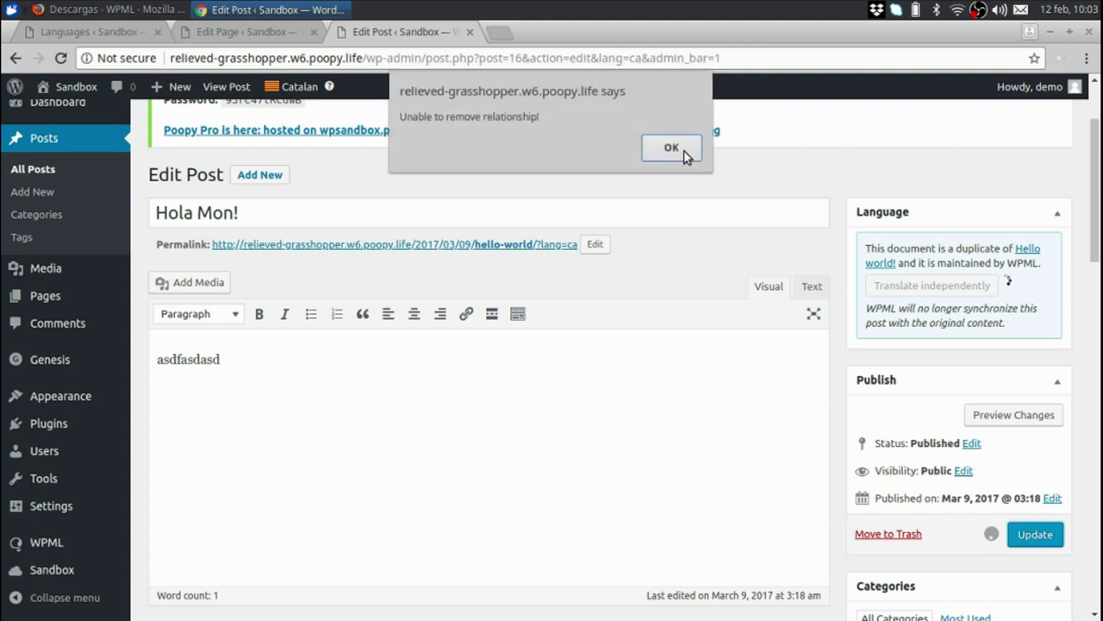
left_click(688, 153)
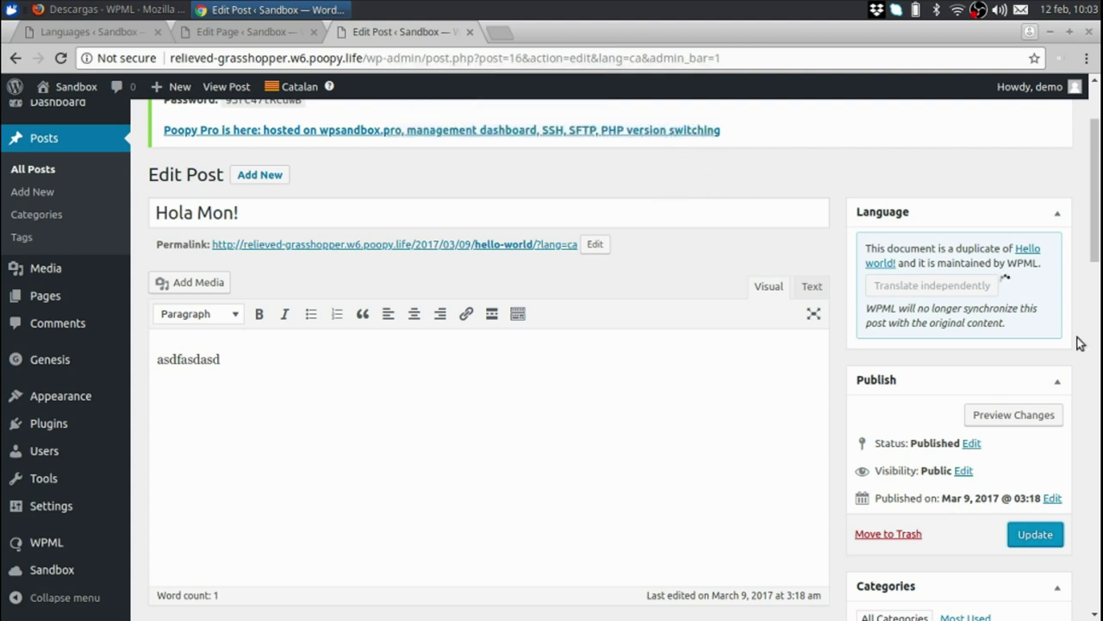
left_click(1038, 542)
left_click(690, 188)
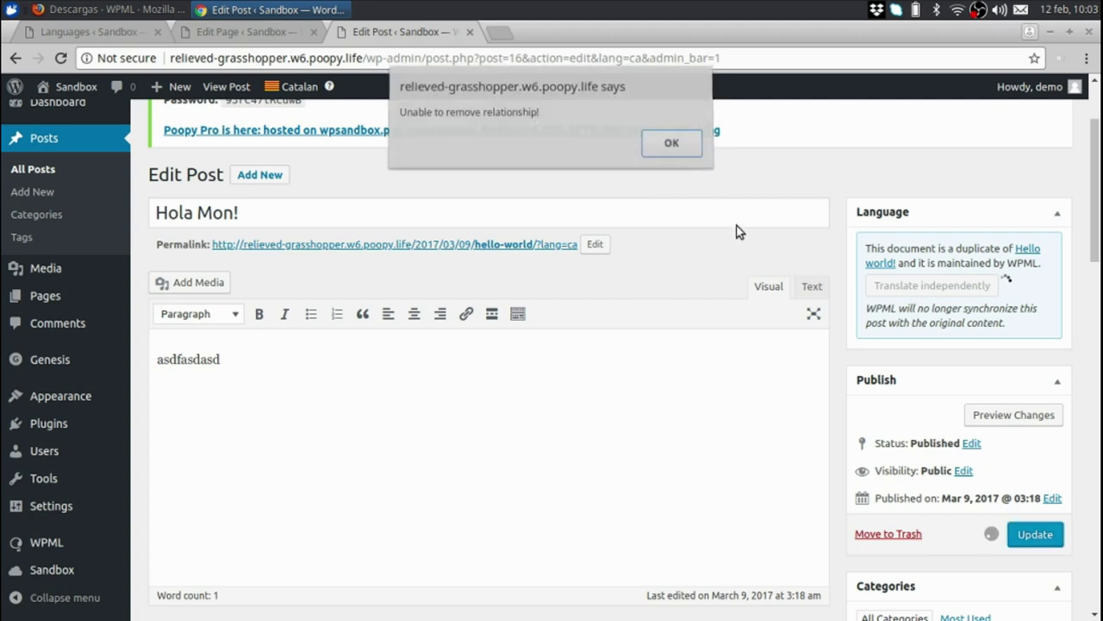
left_click(669, 149)
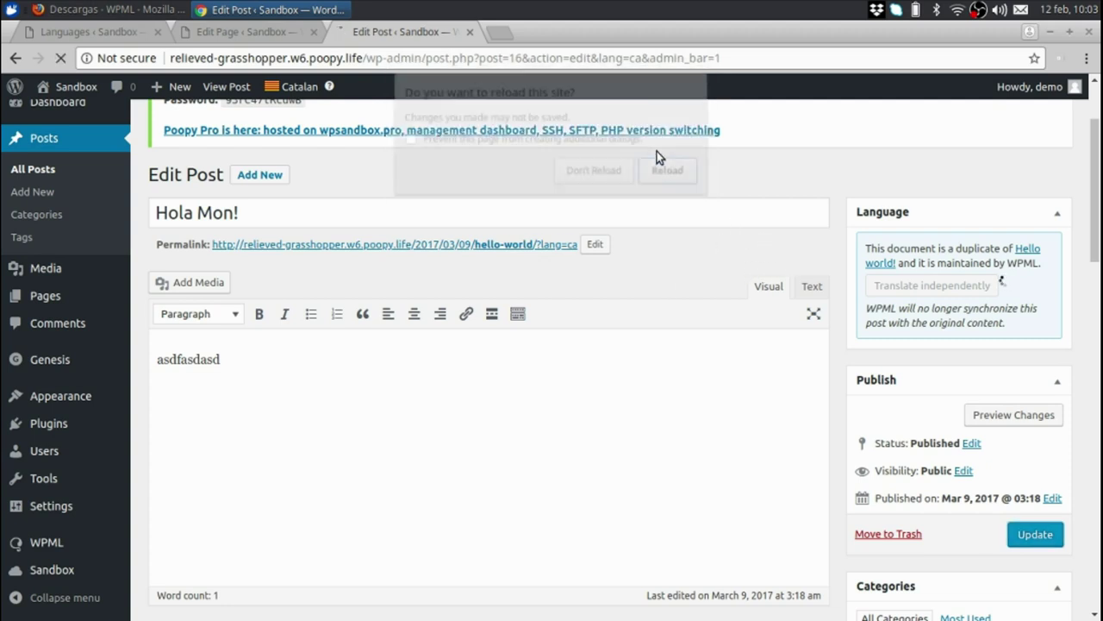
left_click(653, 176)
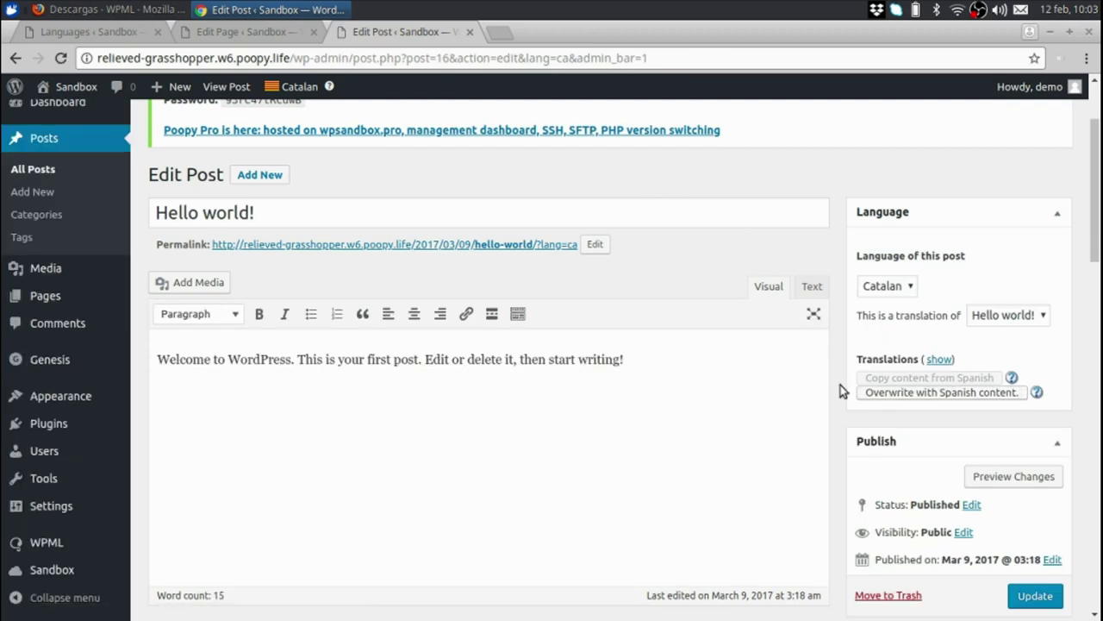
Step: Change the Catalan post's title to "hola mon", replace its content with "catalá" and update the post
scroll(904, 358, "down", 2)
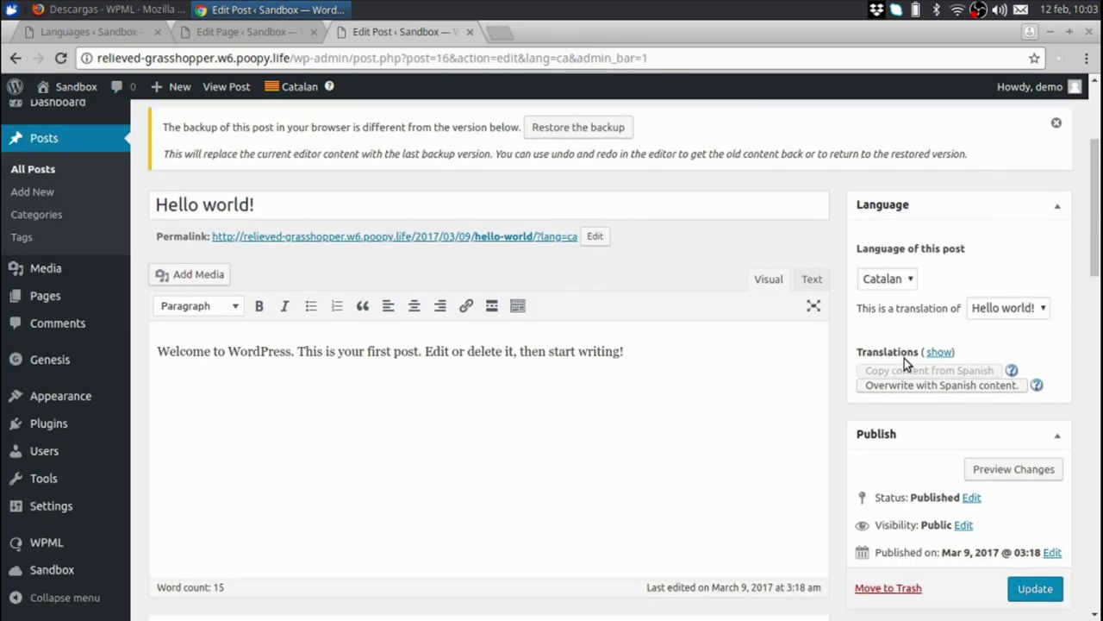
triple_click(271, 210)
type("ho")
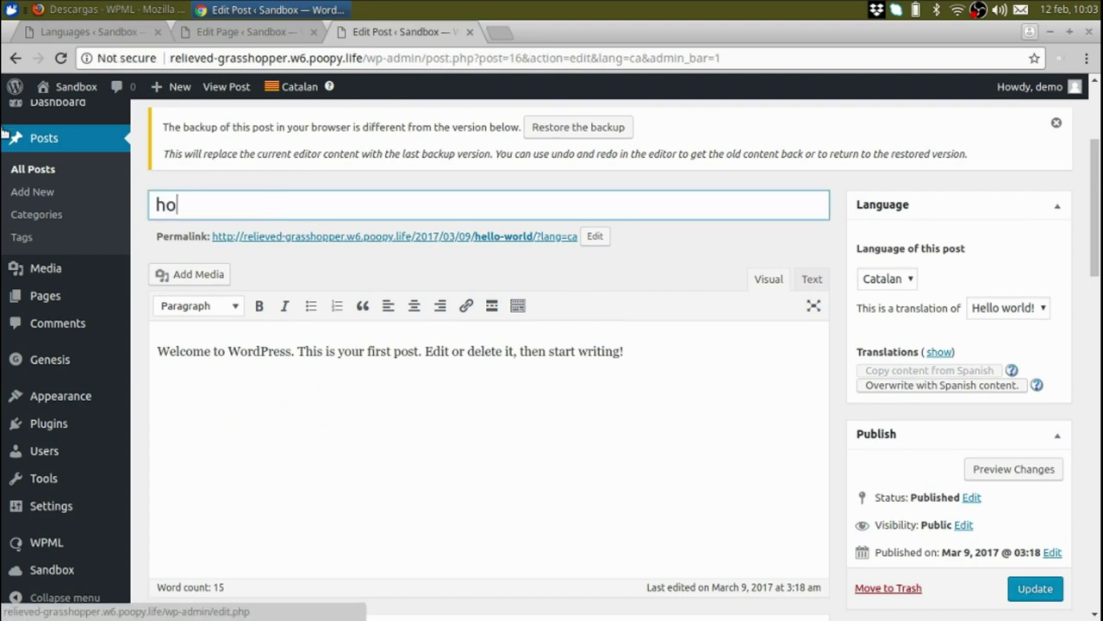
type("la momn")
key("BackSpace")
key("BackSpace")
left_click(705, 408)
key("ctrl+a")
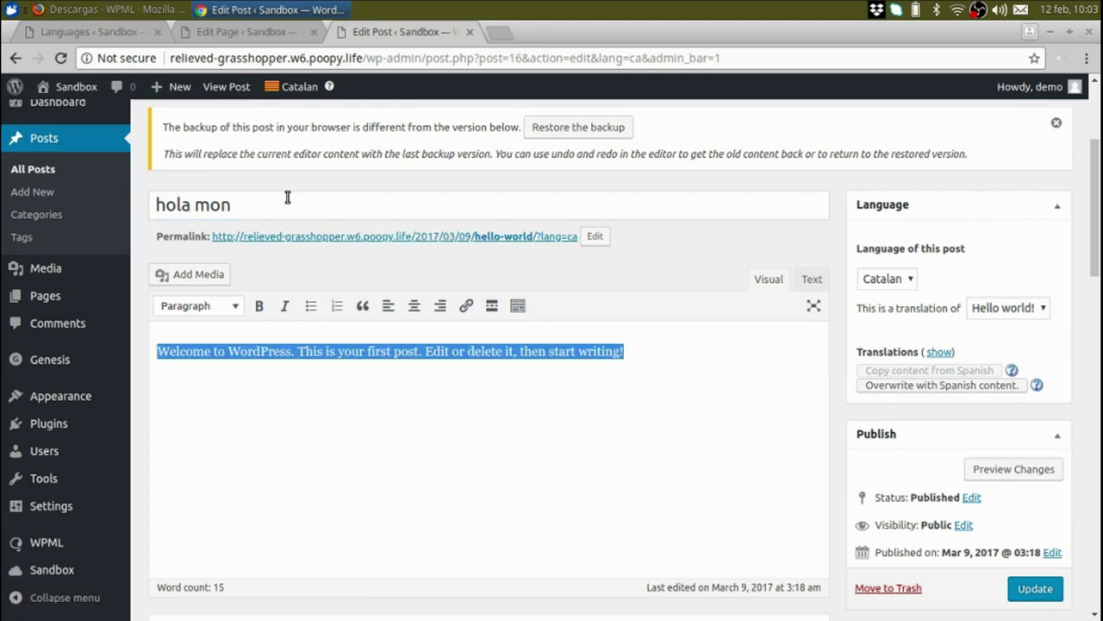
type("catalá")
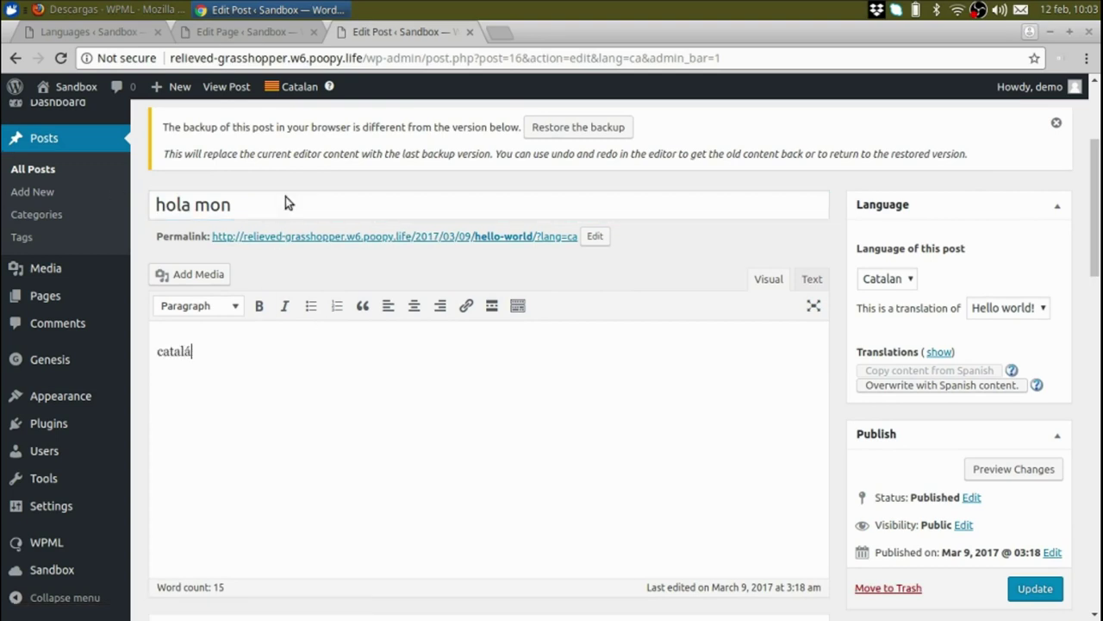
left_click(1031, 594)
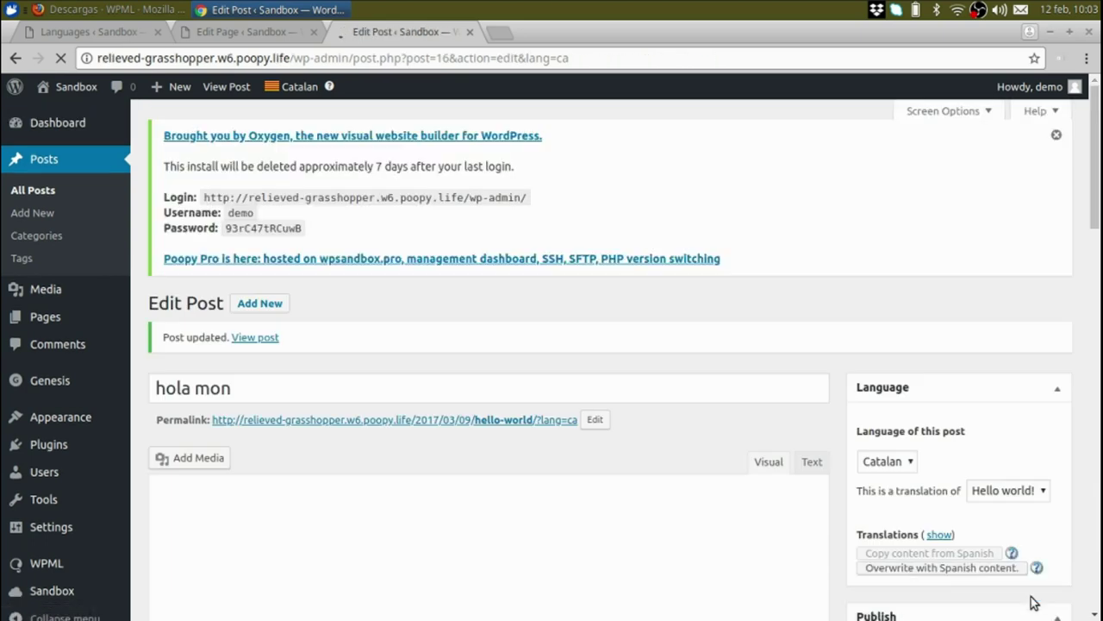
Step: Switch to the English version of the "Hello world!" post and set it to be translated independently
mouse_move(296, 84)
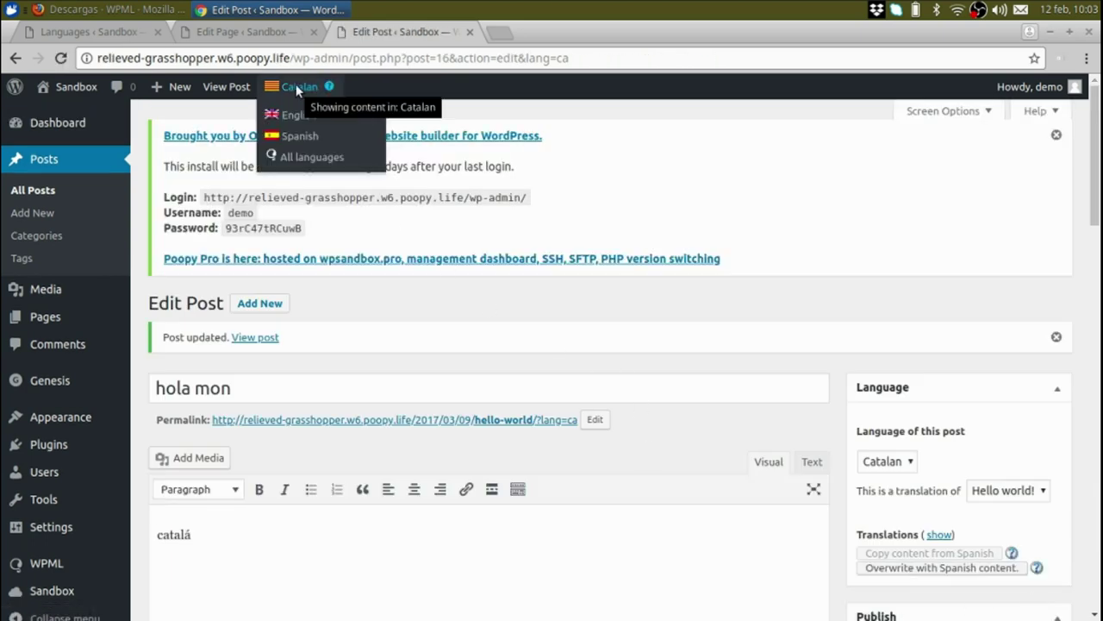
left_click(299, 121)
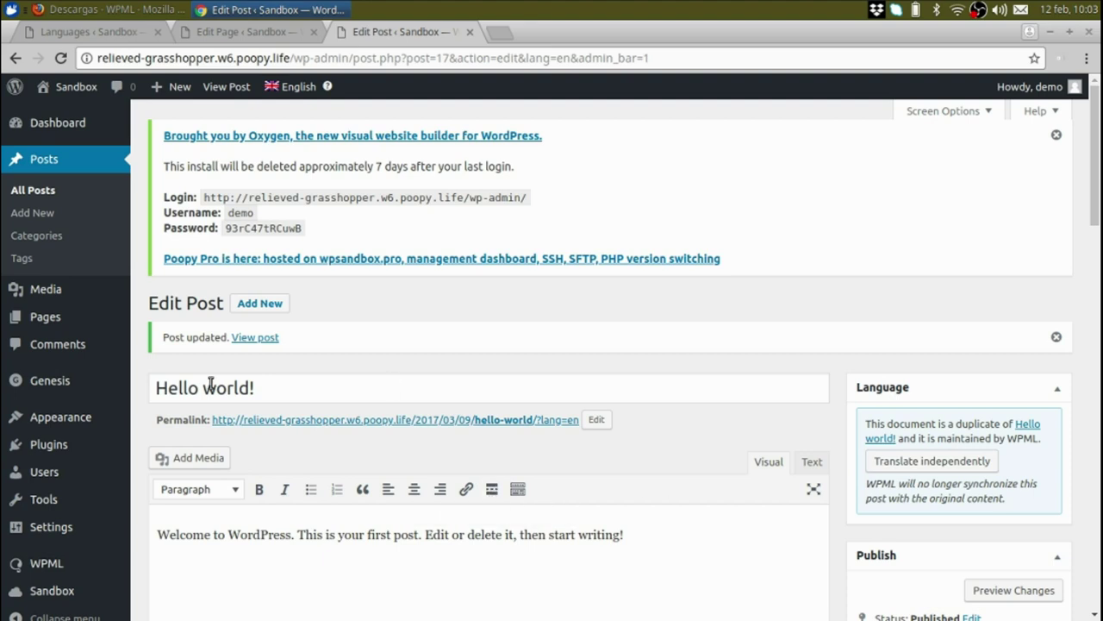
left_click(298, 379)
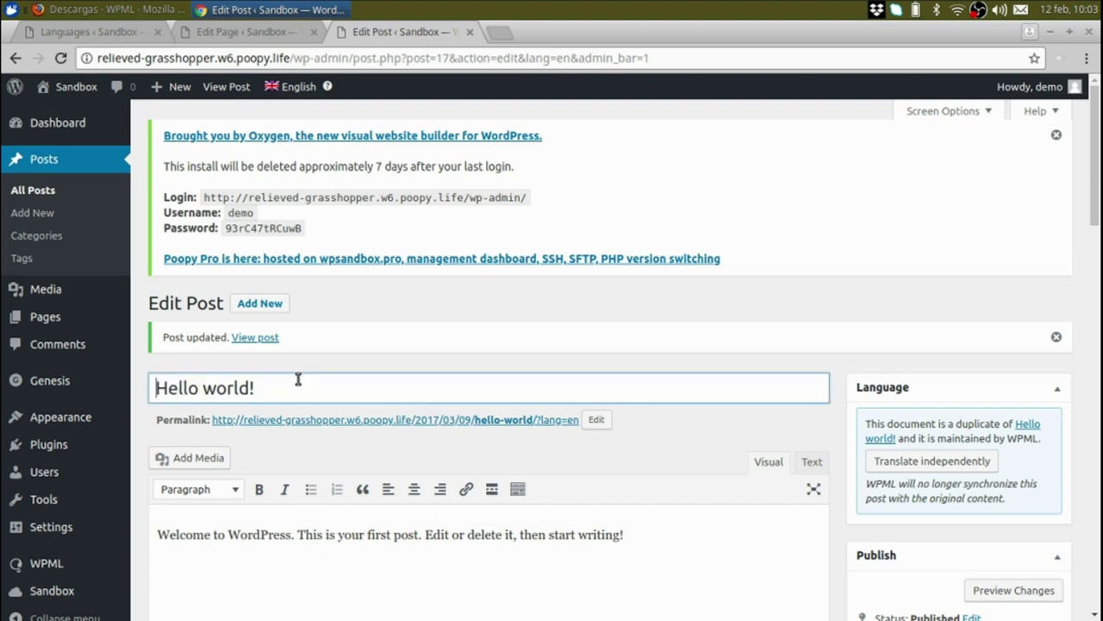
scroll(362, 374, "down", 4)
left_click(420, 362)
key("ctrl+a")
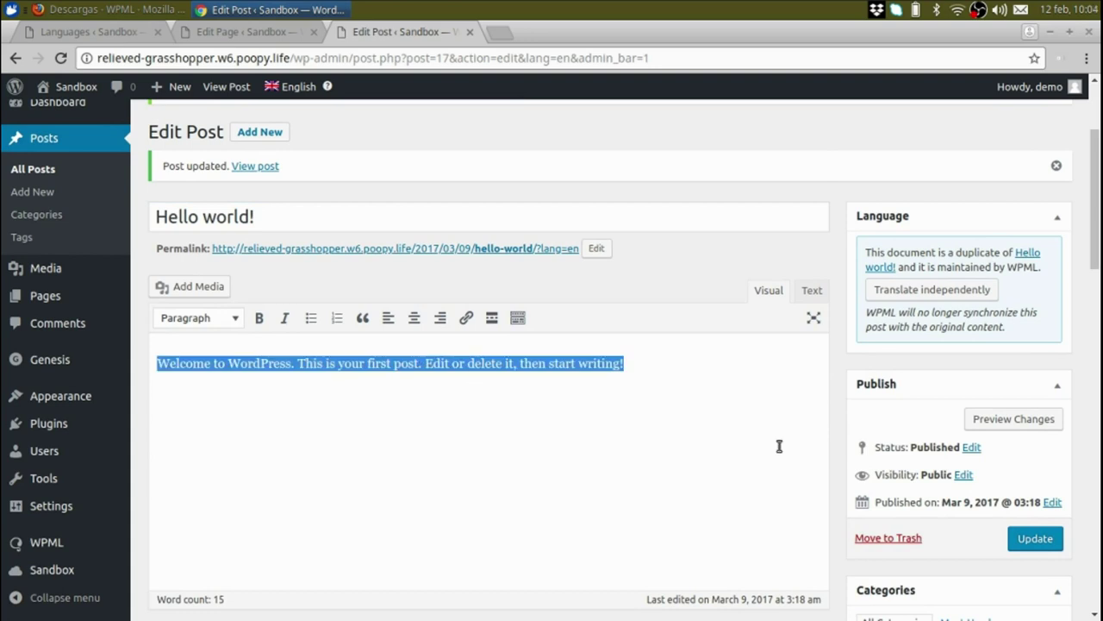
left_click(919, 291)
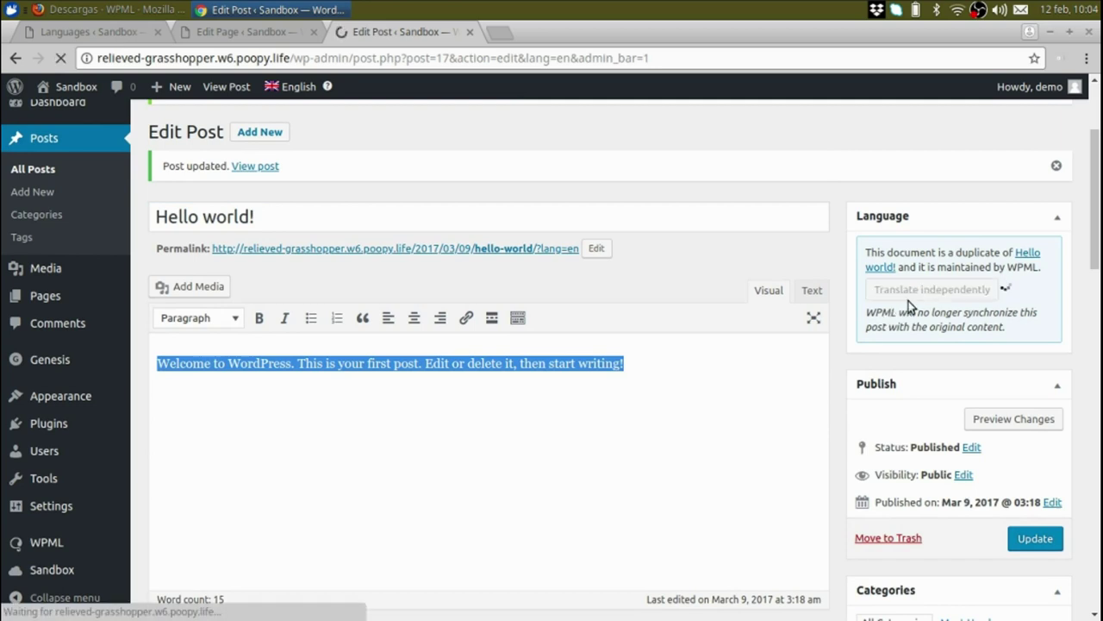
Step: Update the English "Hello world!" post and switch to its Spanish version
left_click(1039, 552)
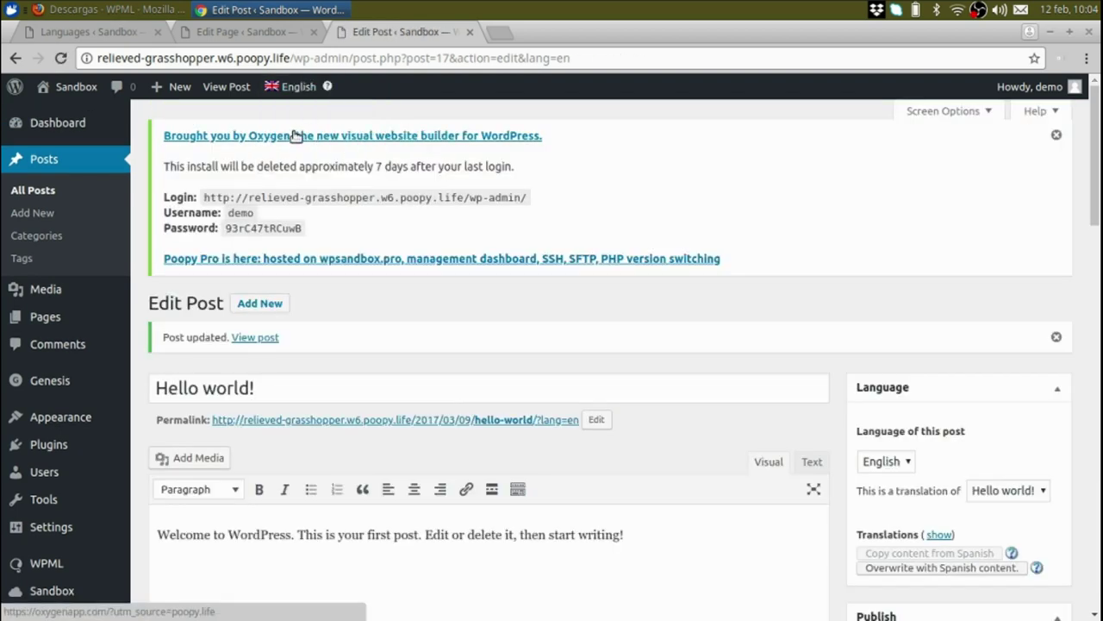
mouse_move(302, 86)
left_click(290, 138)
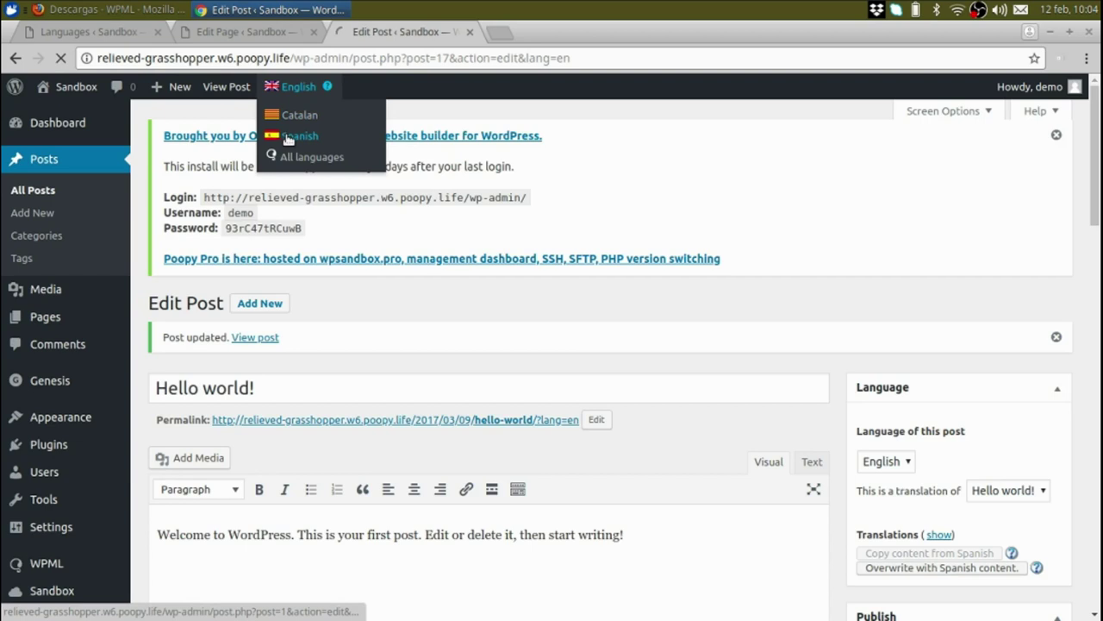
Step: Change the Spanish post's title to "Hola Mundo!", replace its content with "español" and update the post
scroll(270, 294, "down", 3)
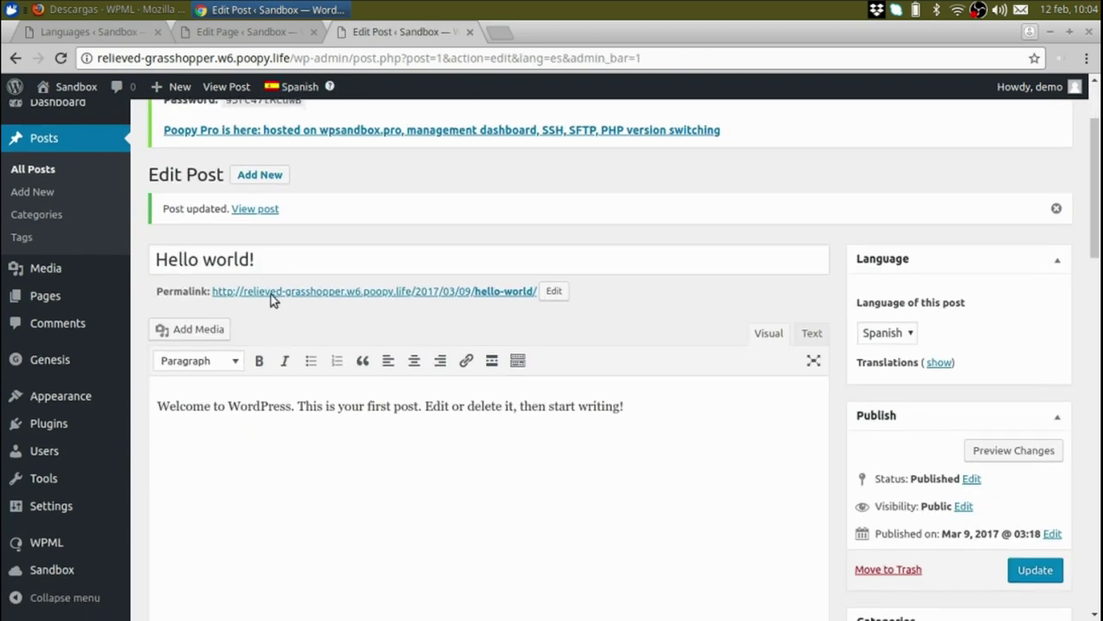
triple_click(271, 253)
type("Hola")
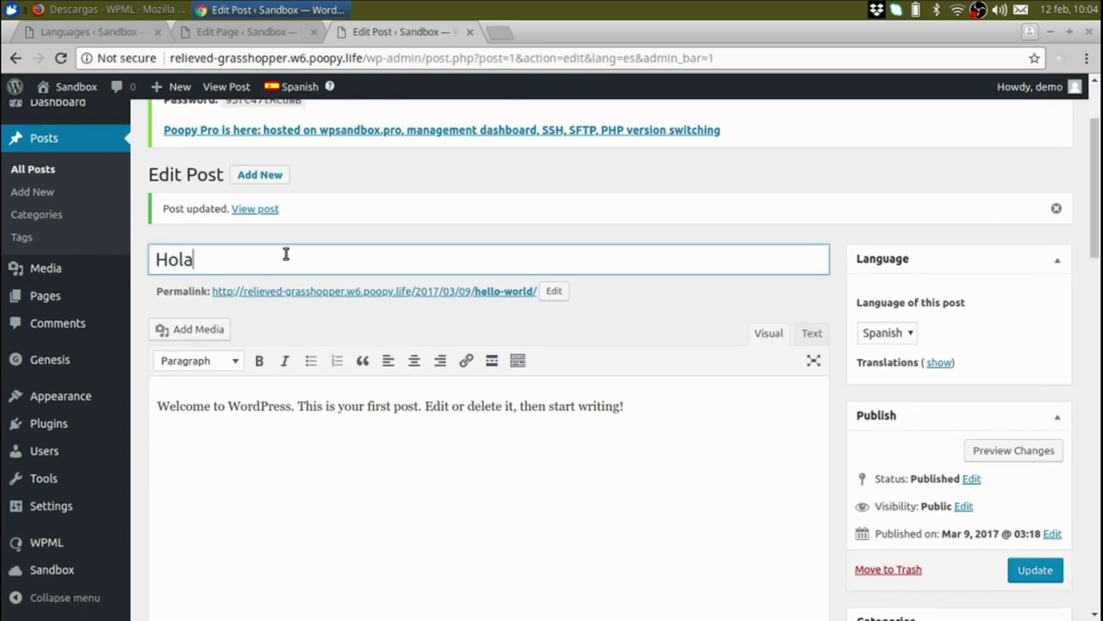
type(" Mundo!")
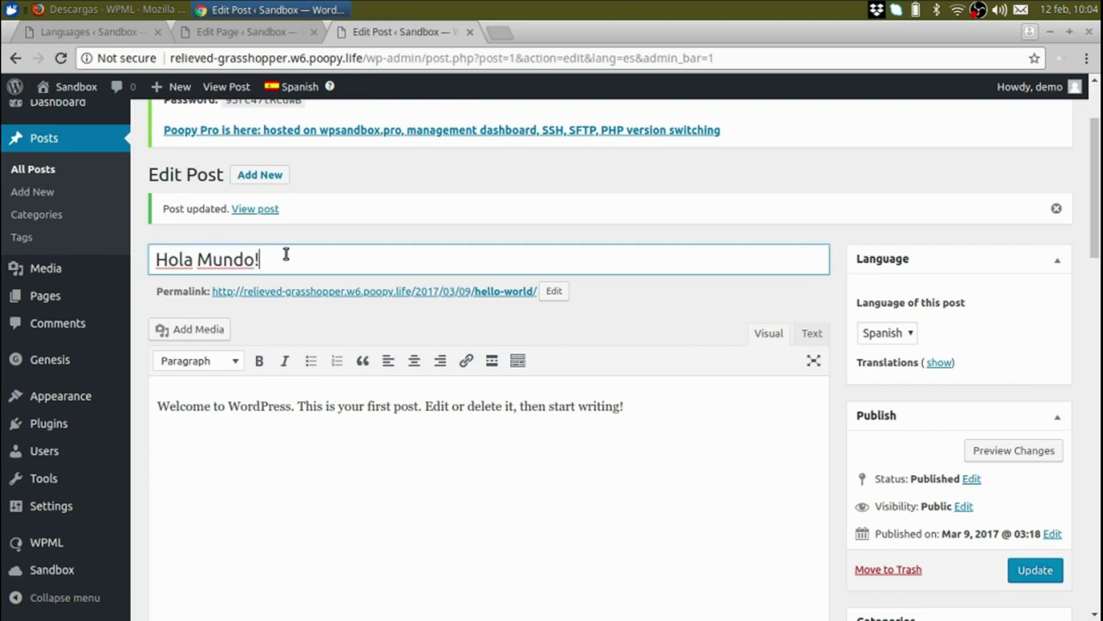
triple_click(394, 405)
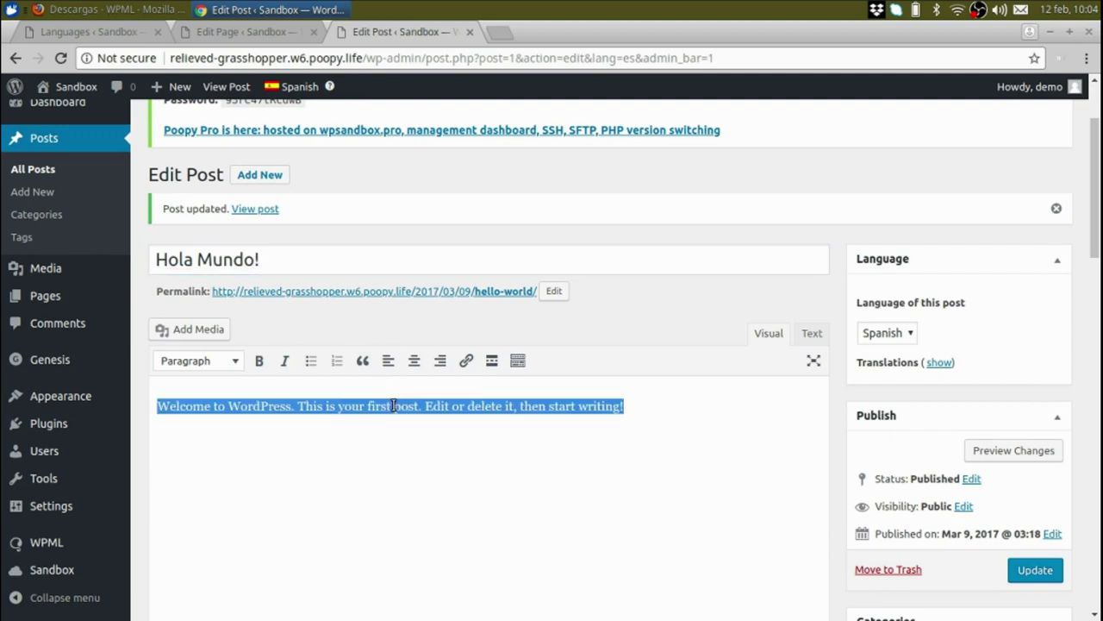
type("español")
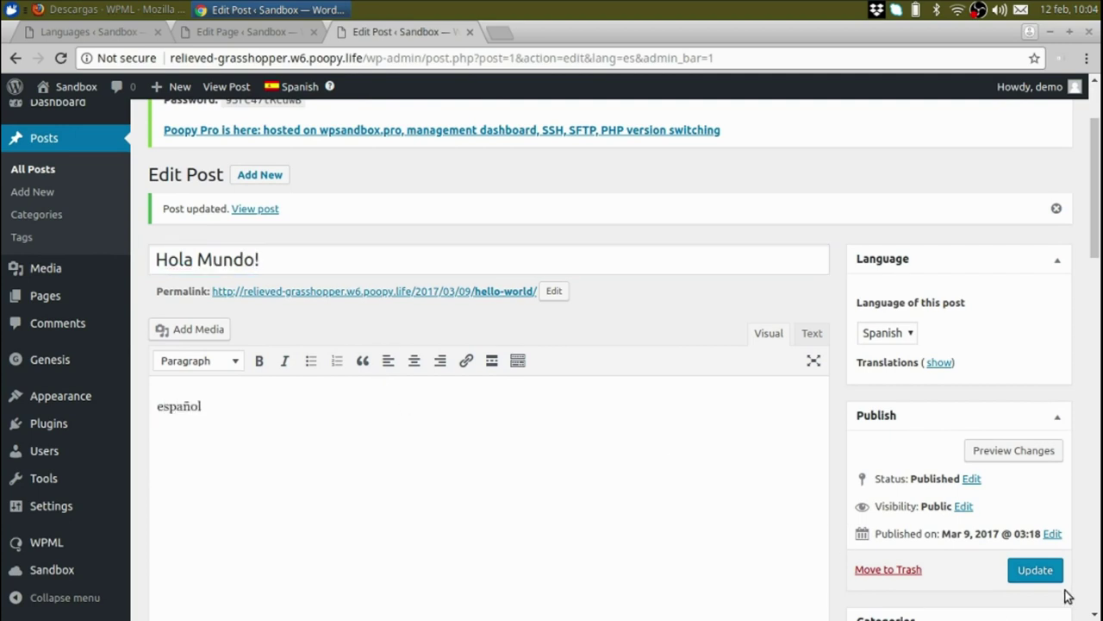
left_click(1037, 572)
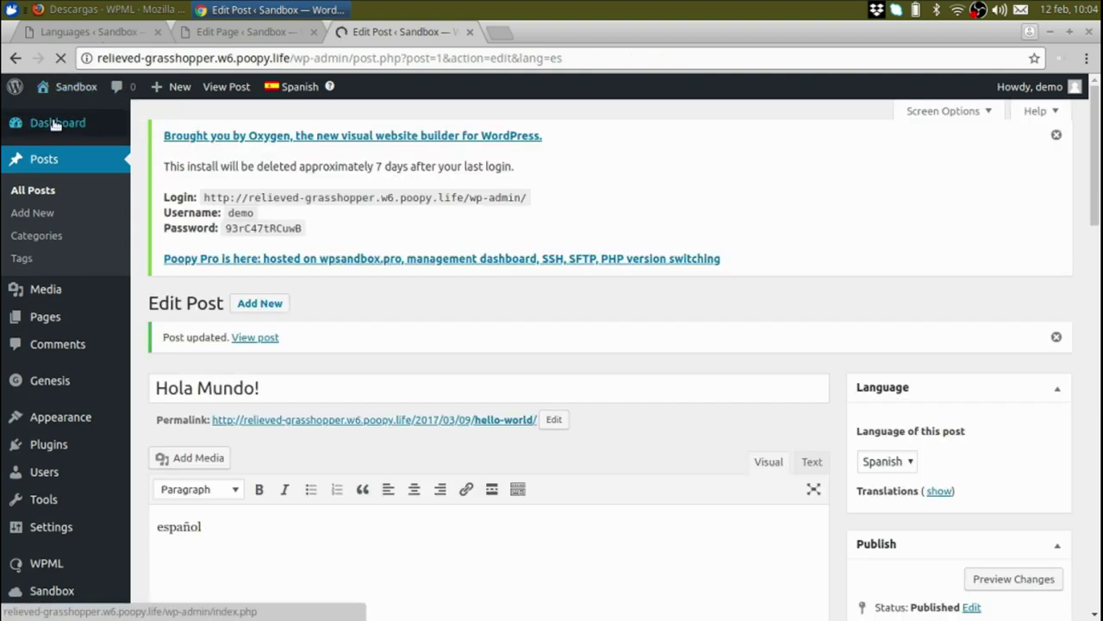
Step: View the site's front page and switch between Catalan, English and Spanish to check the post in each language
mouse_move(102, 115)
left_click(152, 126)
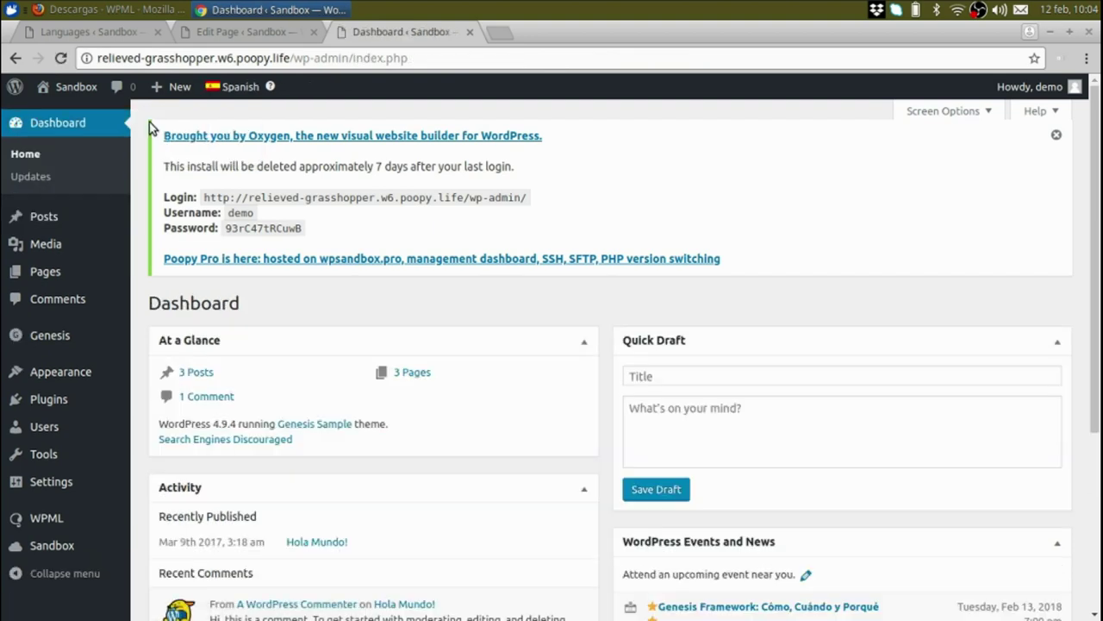
mouse_move(90, 93)
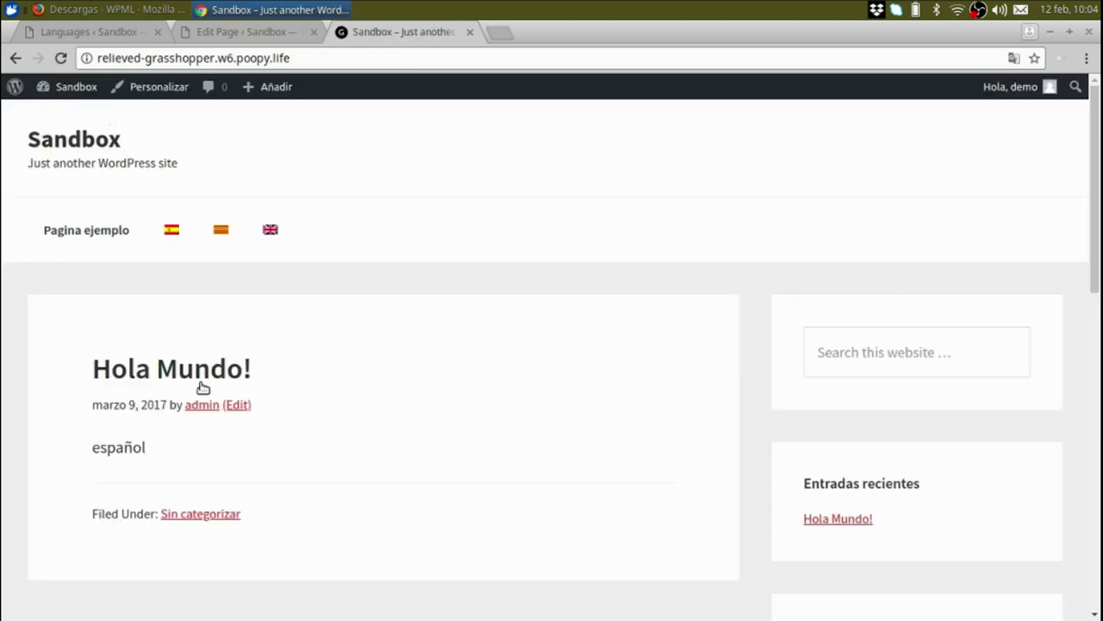
left_click(218, 235)
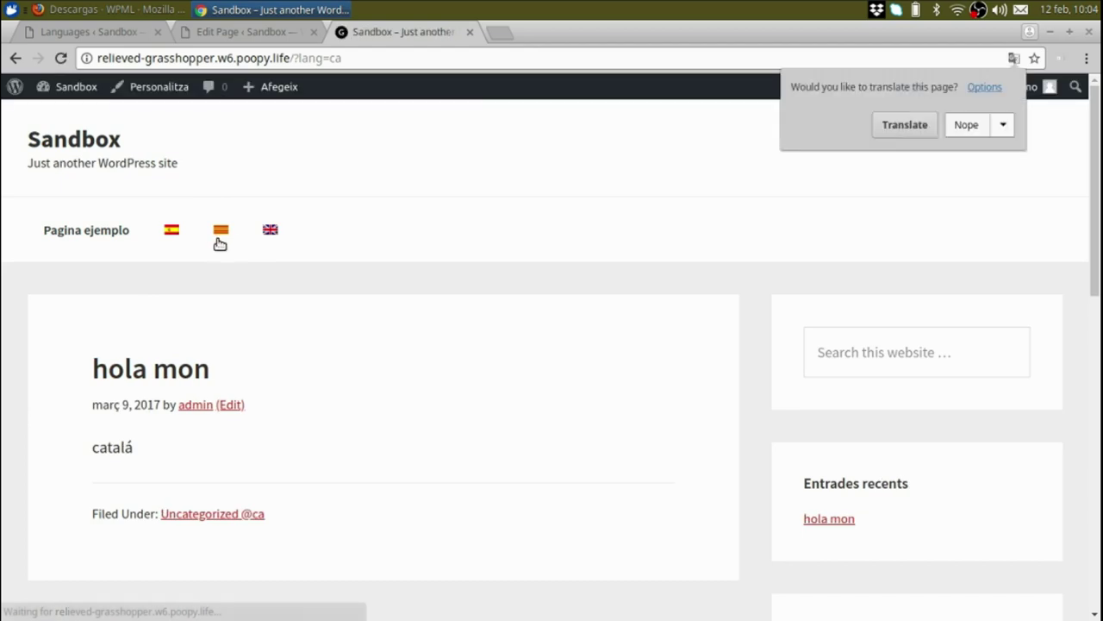
left_click(271, 233)
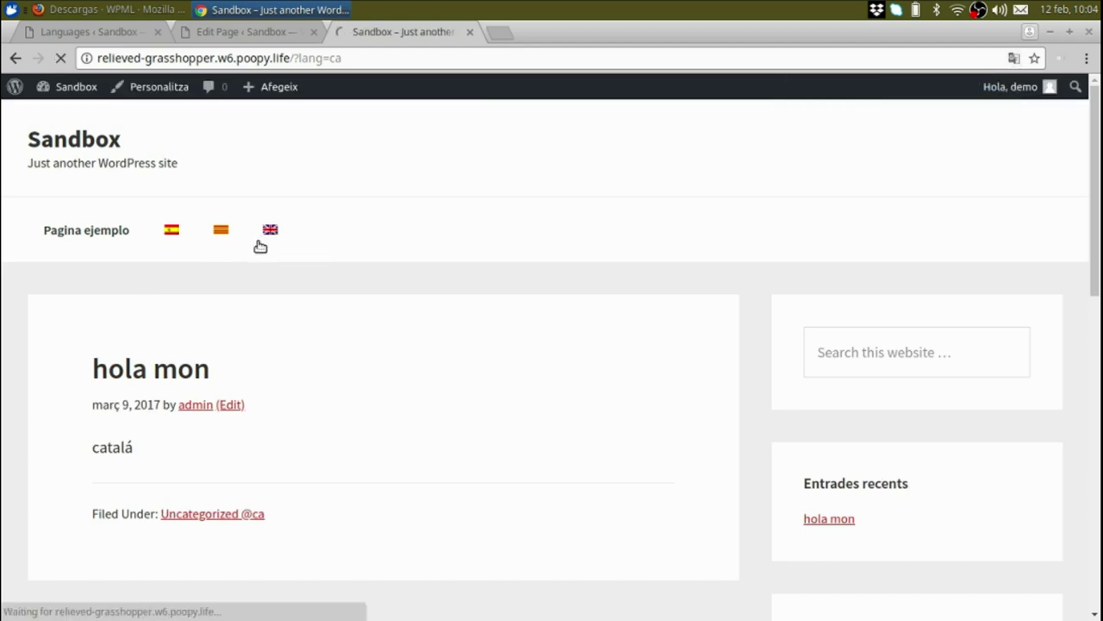
left_click(170, 236)
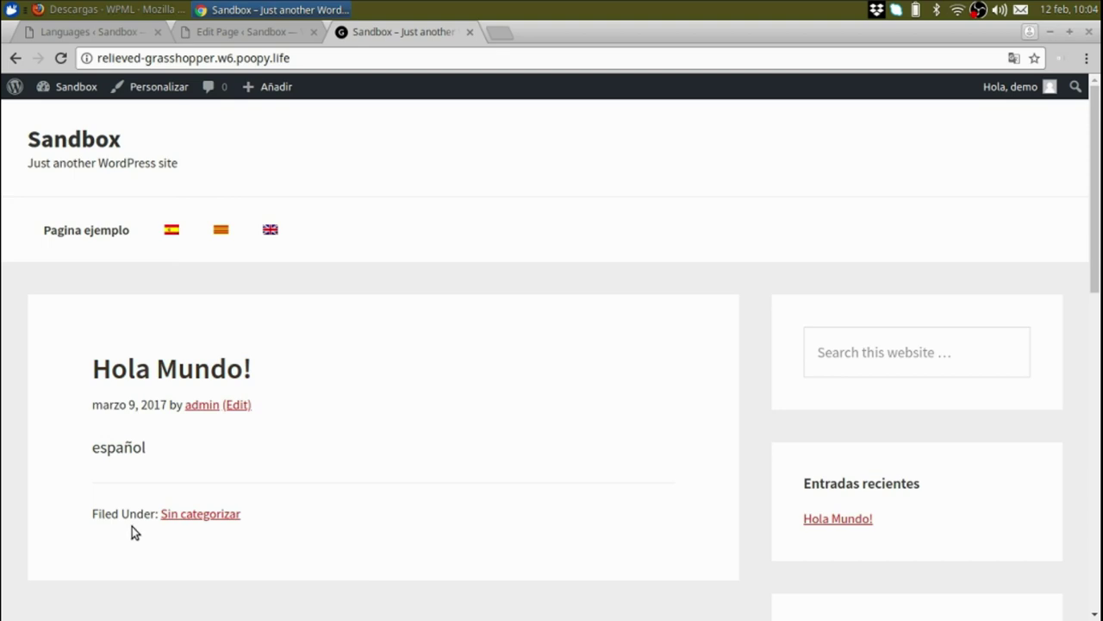
left_click(223, 231)
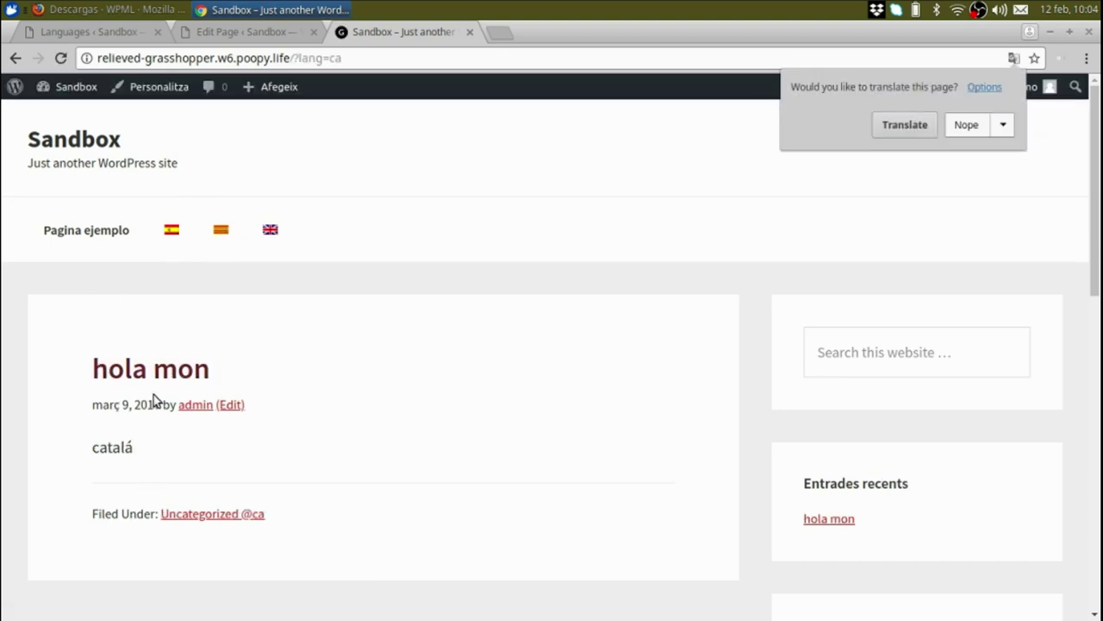
Step: Open the Catalan "hola mon" post for editing and close the leftover Edit Page browser tab
left_click(154, 376)
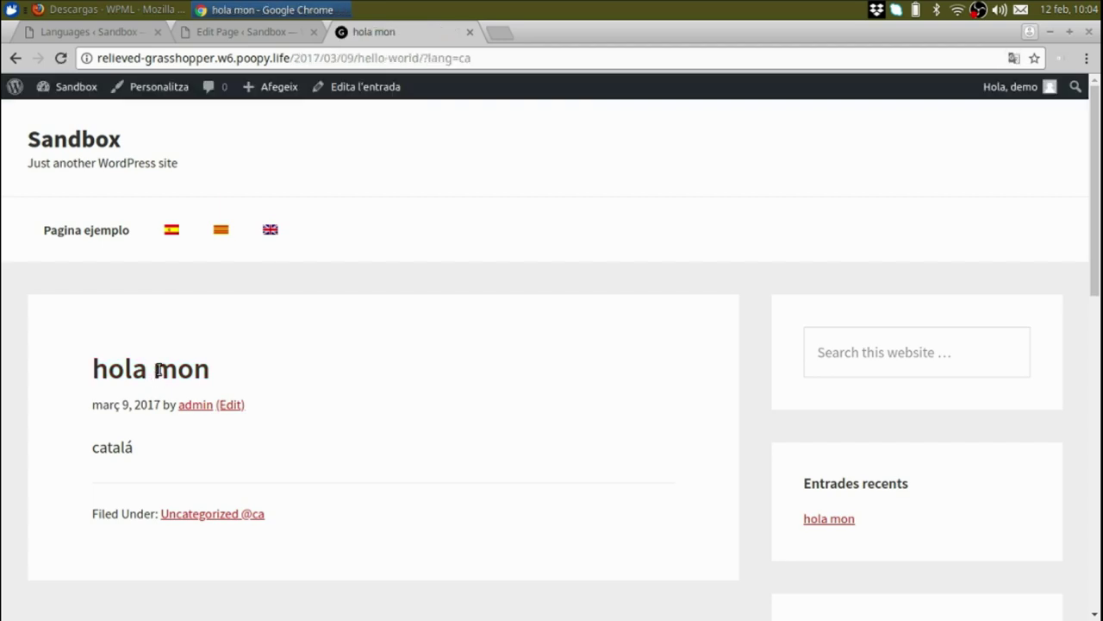
left_click(259, 34)
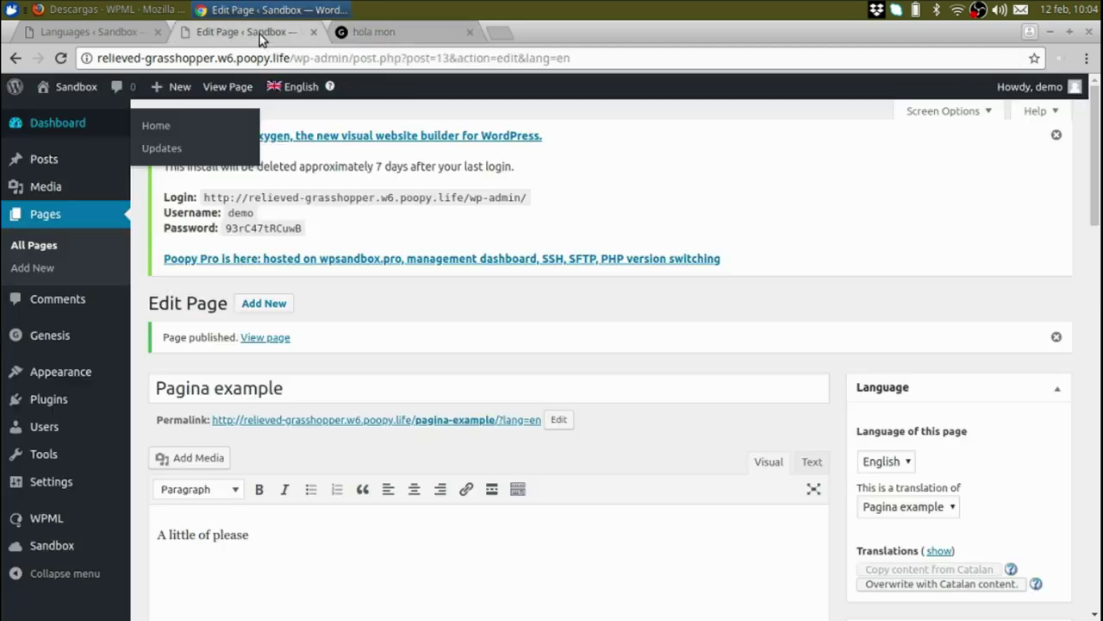
left_click(275, 533)
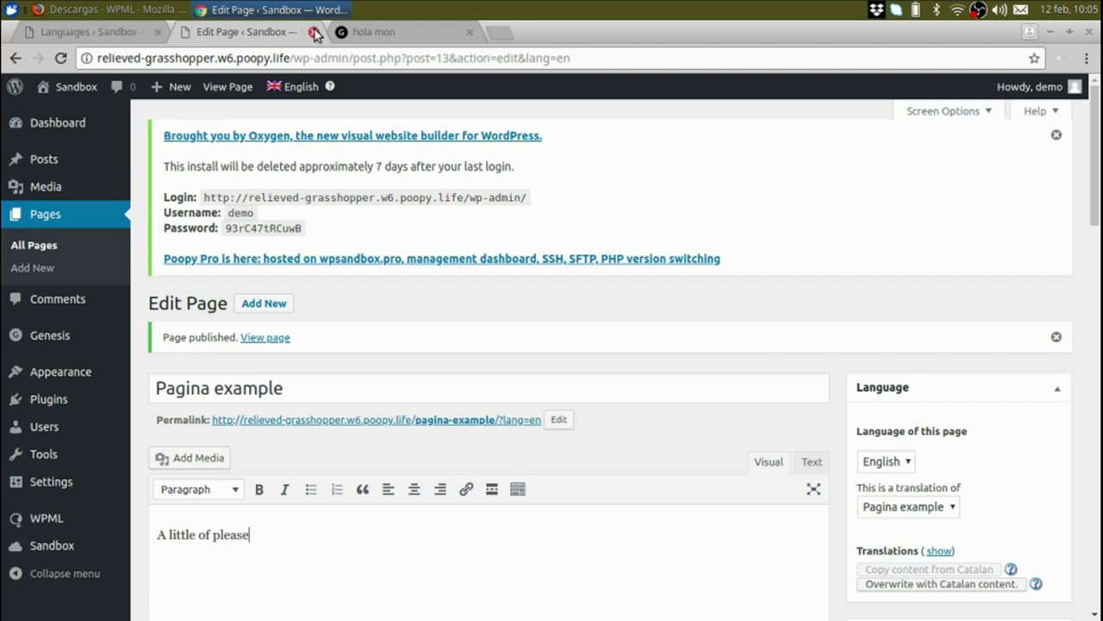
left_click(312, 32)
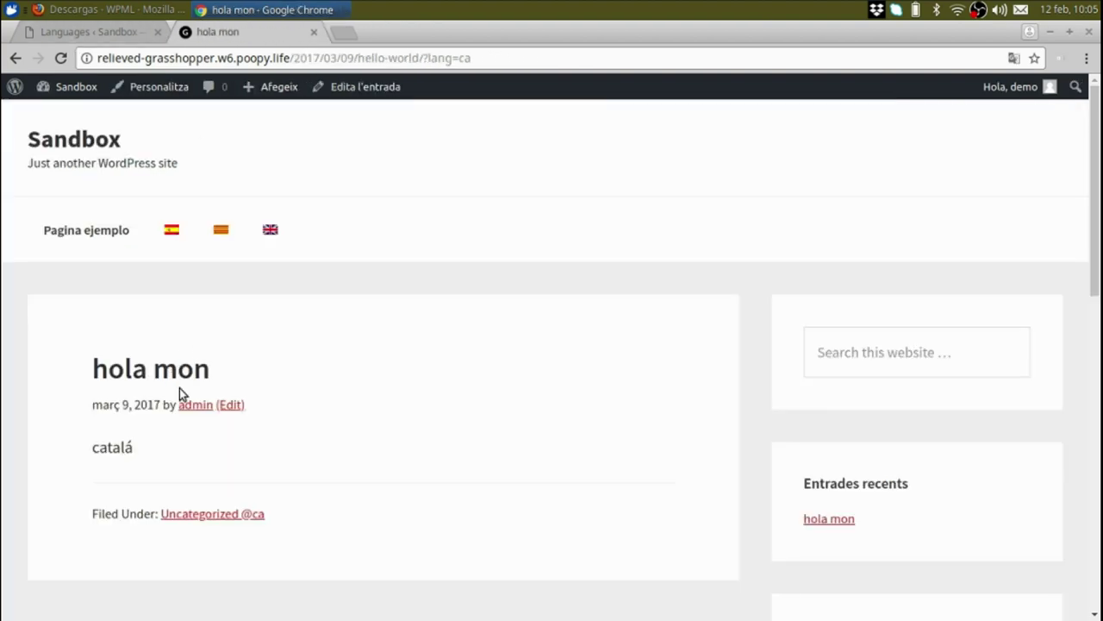
left_click(366, 90)
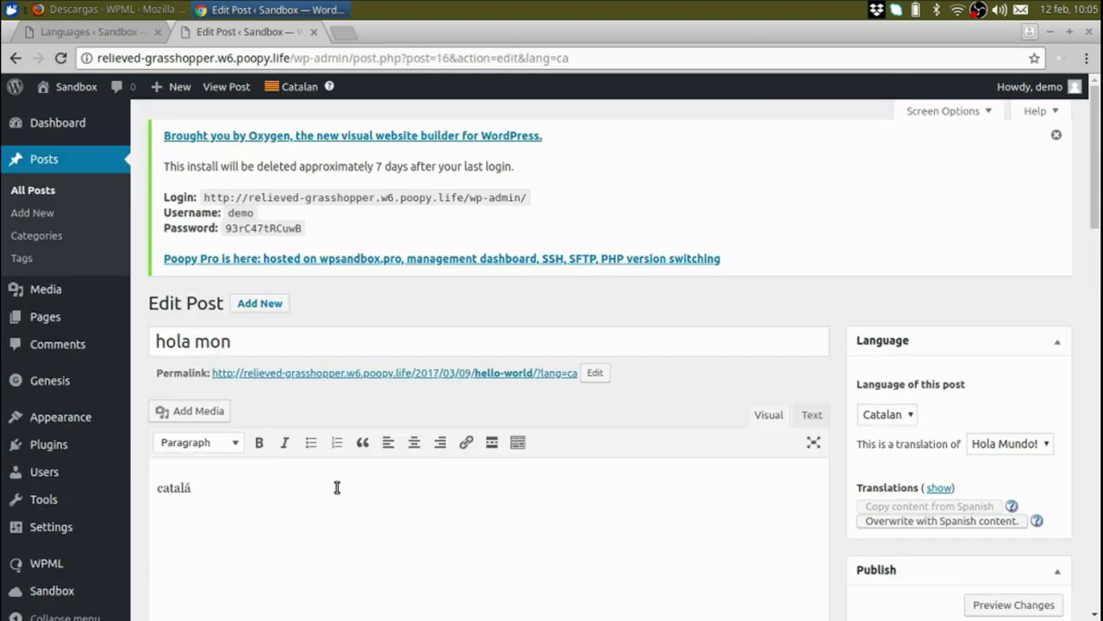
Step: Append "asddfGs" to the Catalan post's text, followed by a "dfg" line and a line of repeated "a", removing the extra filler between them
type("asddfGs")
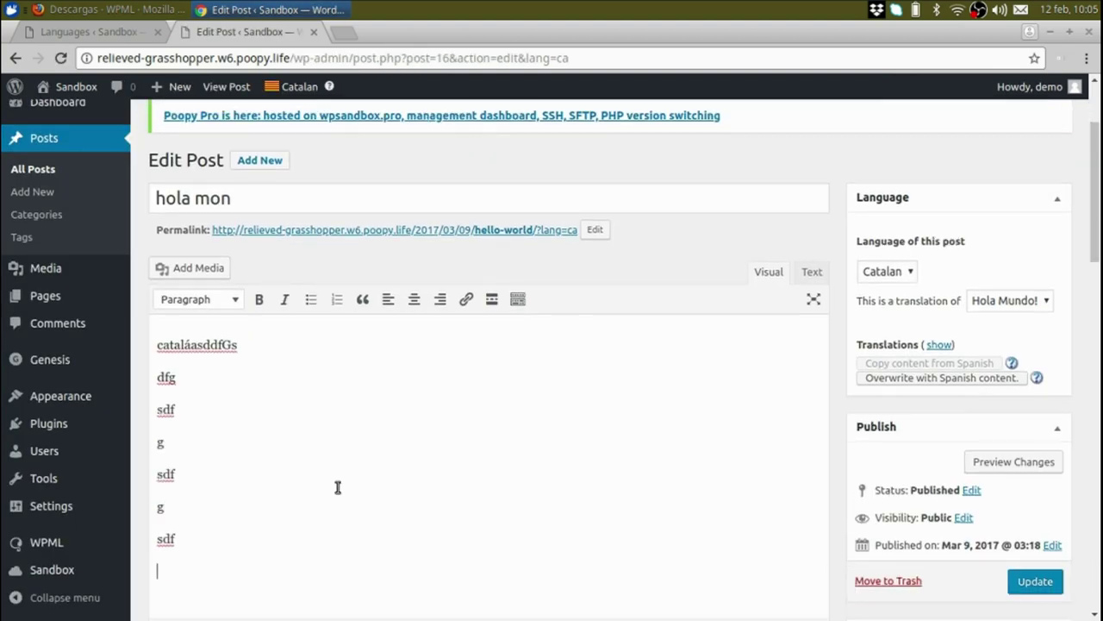
type(" dfg sdf g sdf g sdf aaaaaaaaaaaaaaaaaaaaaaaaaaaaaaaaa")
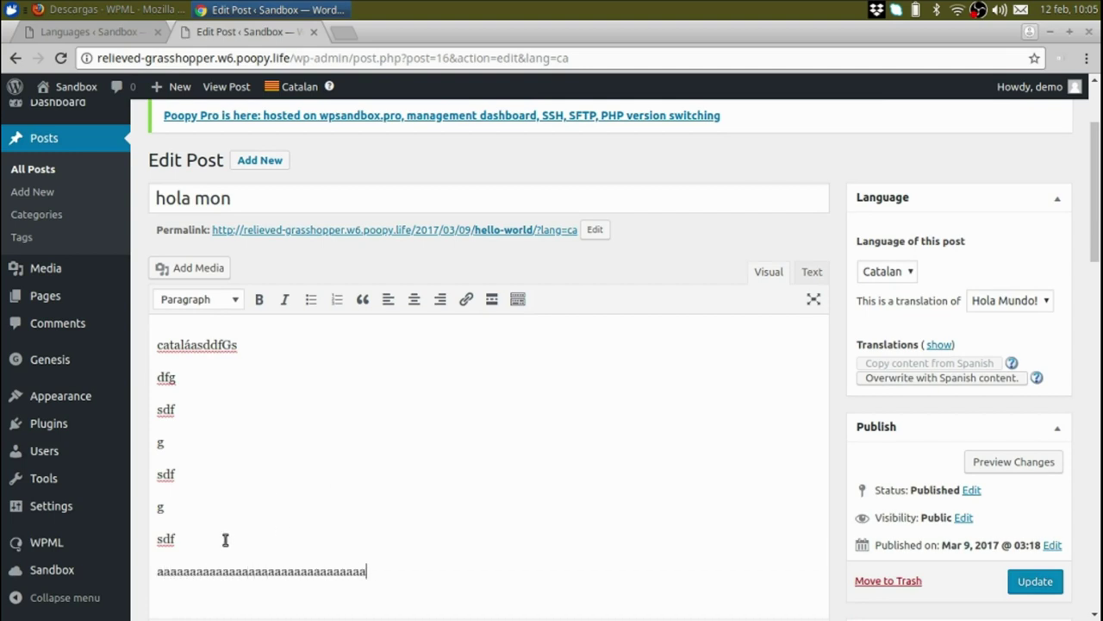
left_click_drag(226, 540, 116, 377)
key("BackSpace")
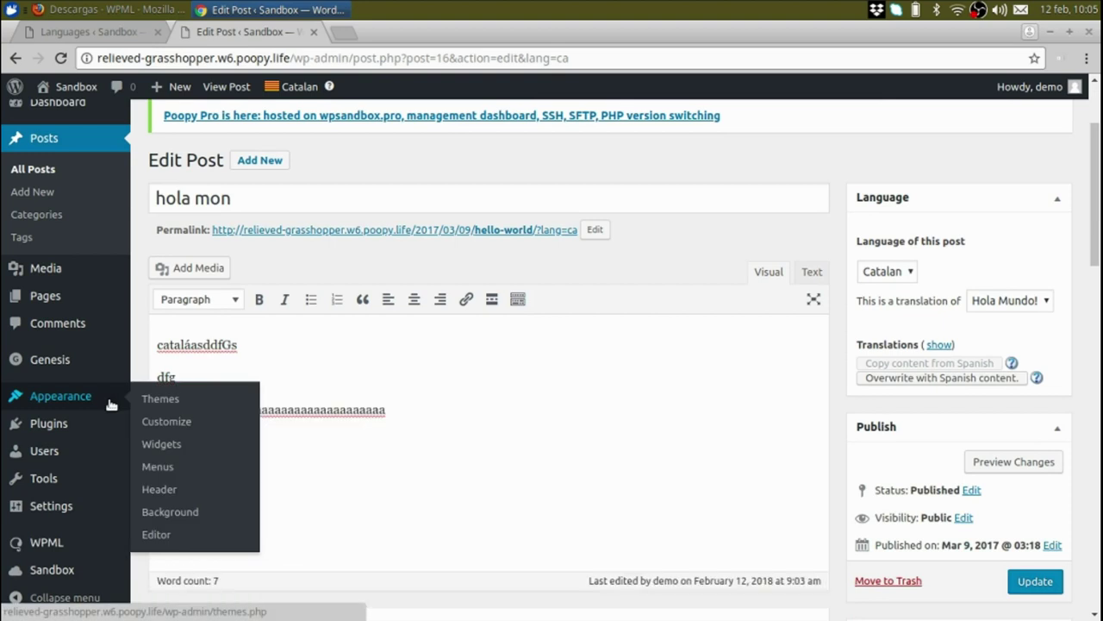
Step: Insert a Read More tag above the line of repeated "a", update the post and view it on the site's Catalan front page
key("Return")
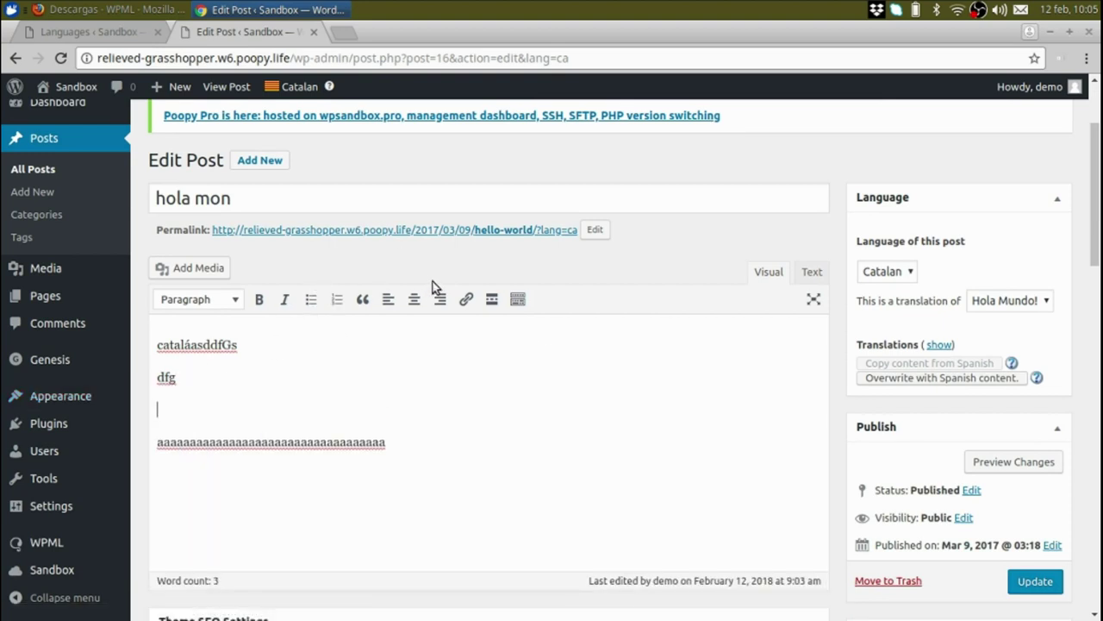
left_click(491, 298)
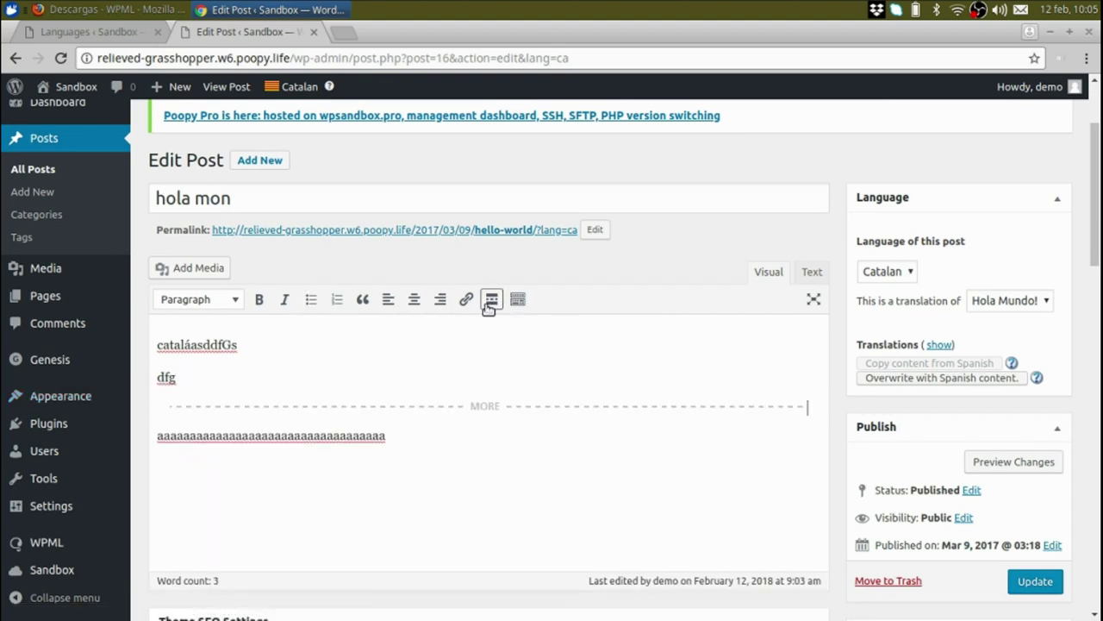
left_click(1030, 581)
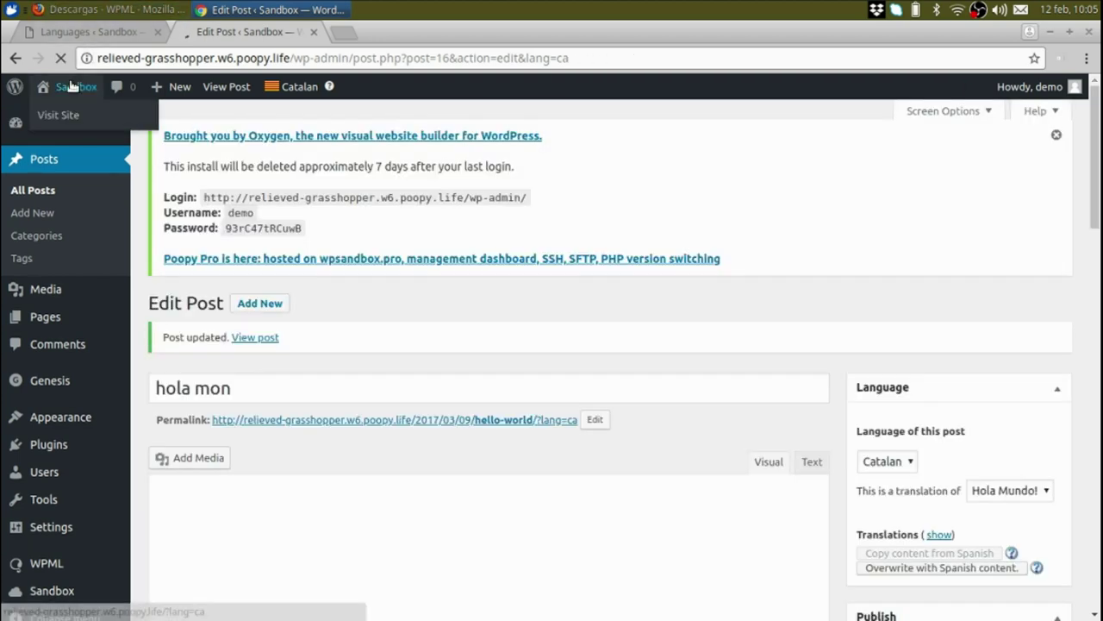
left_click(67, 112)
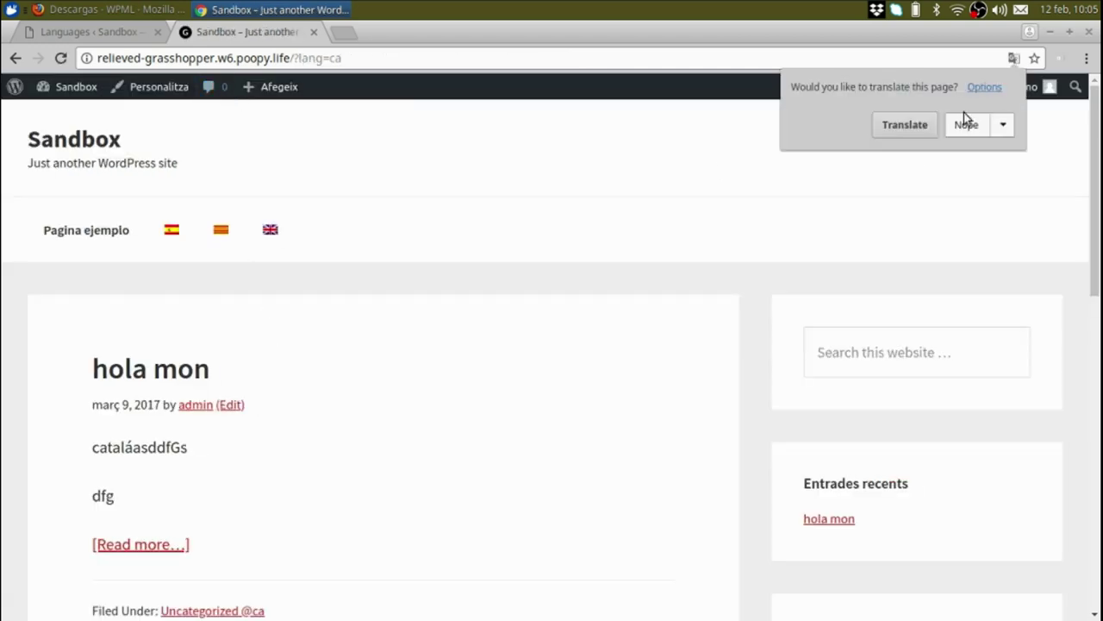
left_click(966, 123)
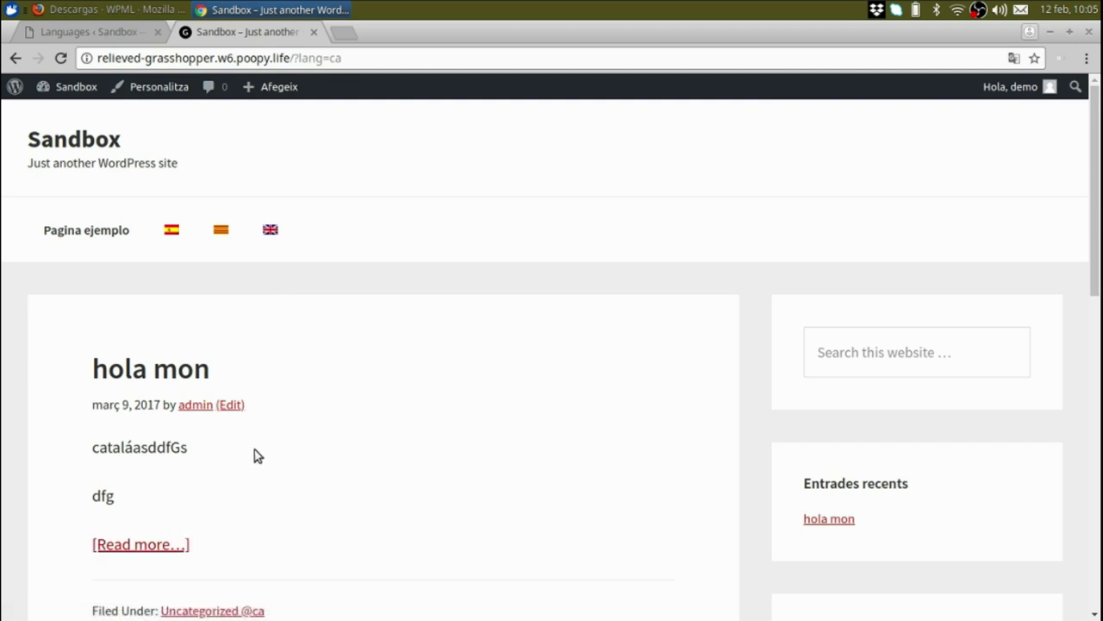
Step: Switch to the WPML downloads page in Firefox and save wpml-string-translation.2.7.3.zip to the Desktop folder
key("alt+Tab")
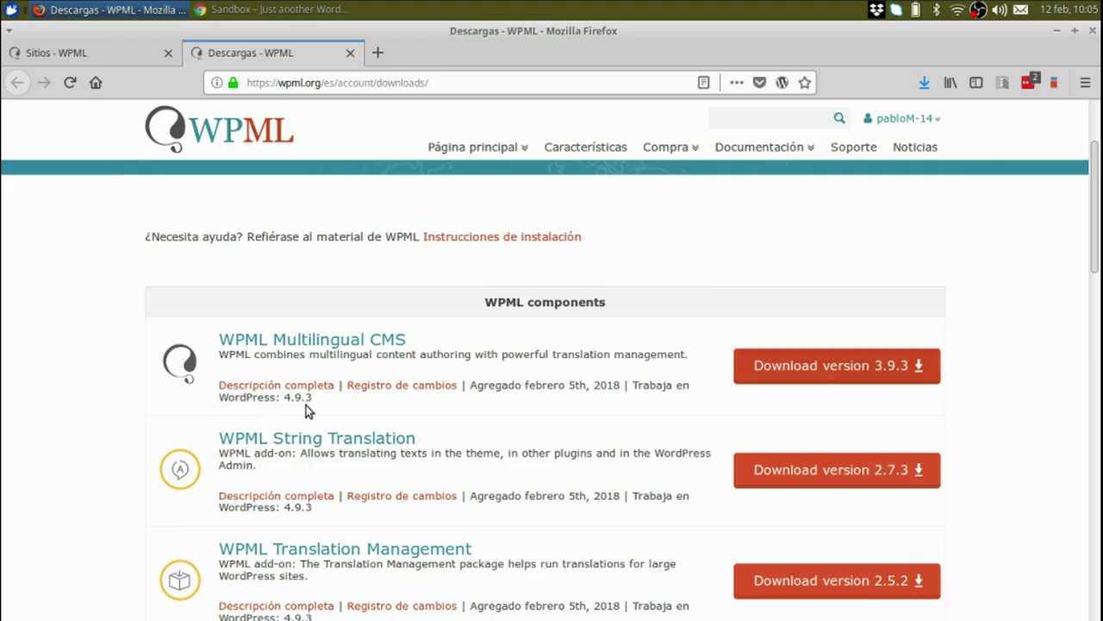
scroll(434, 256, "down", 1)
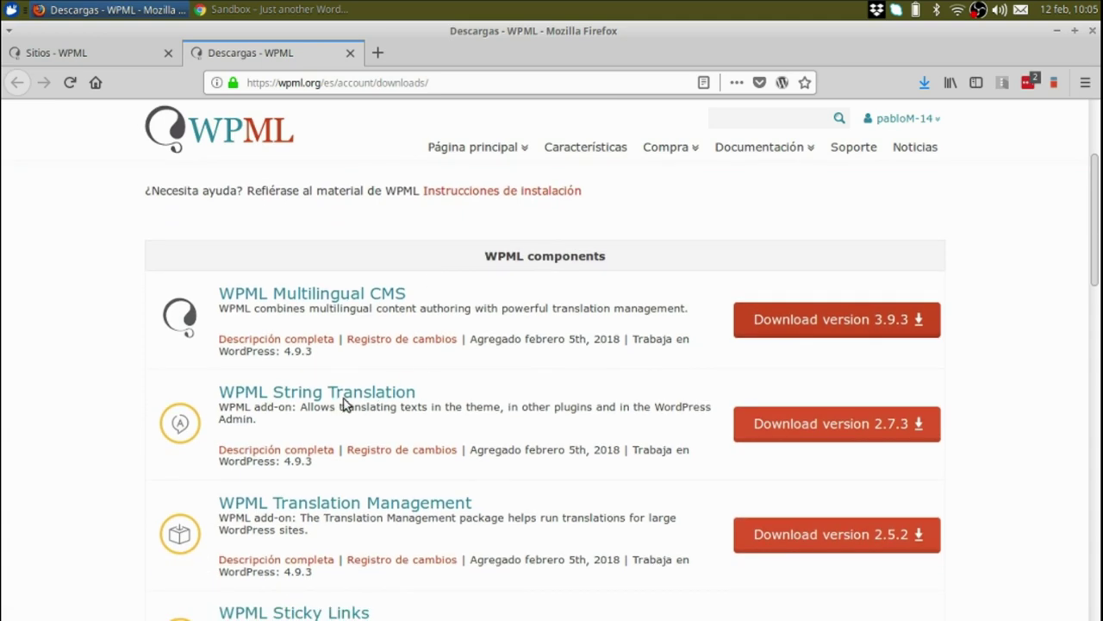
left_click(848, 421)
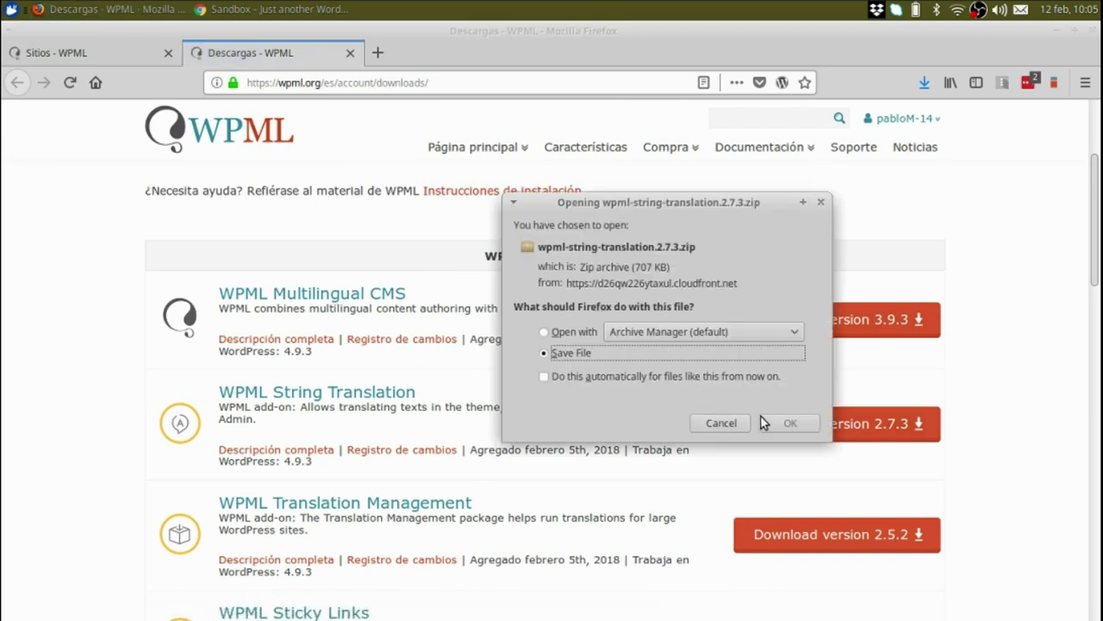
left_click(790, 423)
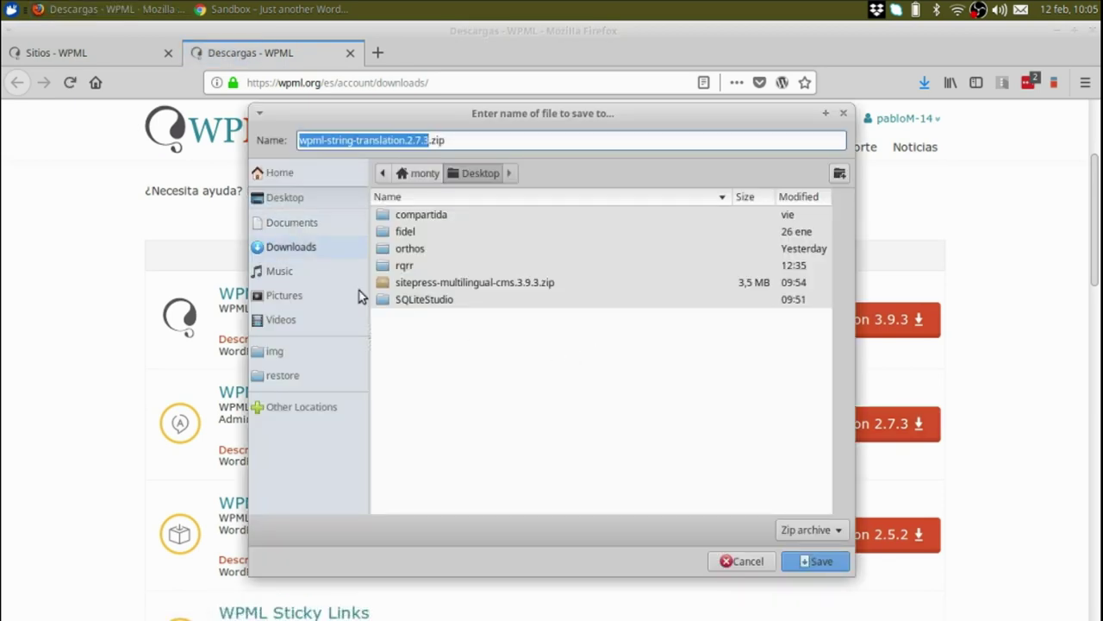
left_click(796, 560)
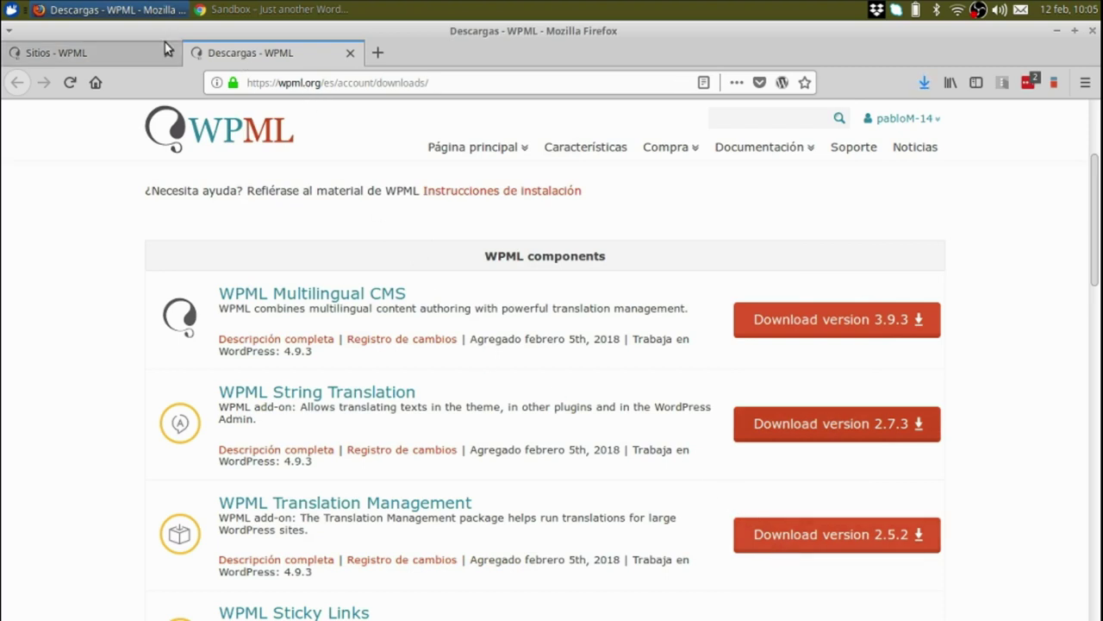
Step: Move wpml-string-translation.2.7.3.zip to a free spot on the desktop, above the rqrr folder, and return to the Sandbox site in Chrome
key("ctrl+alt+d")
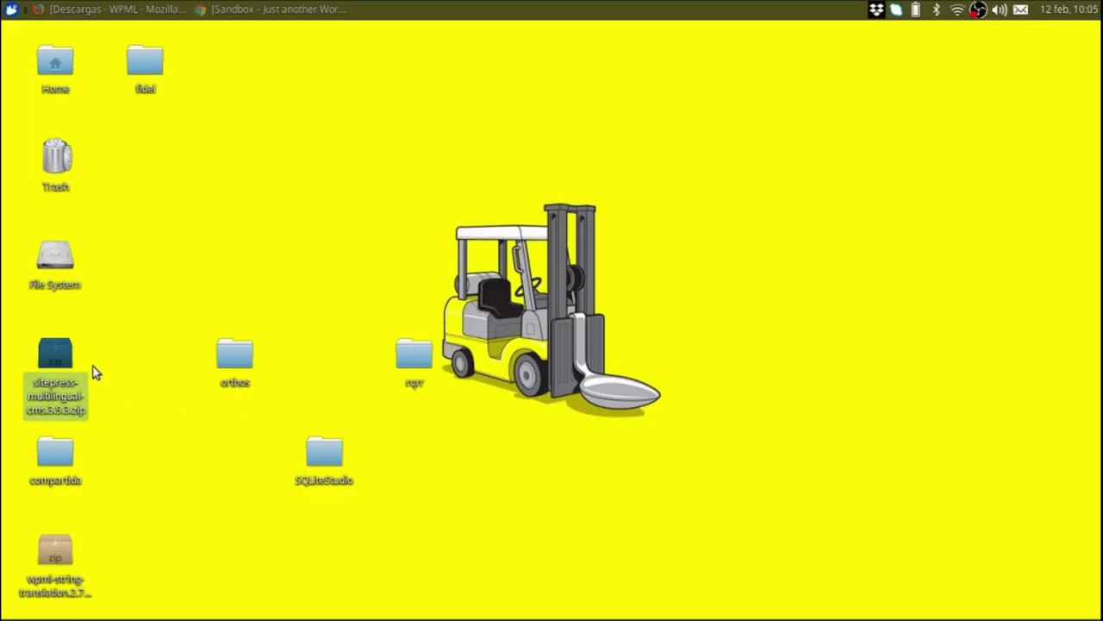
left_click_drag(67, 586, 425, 196)
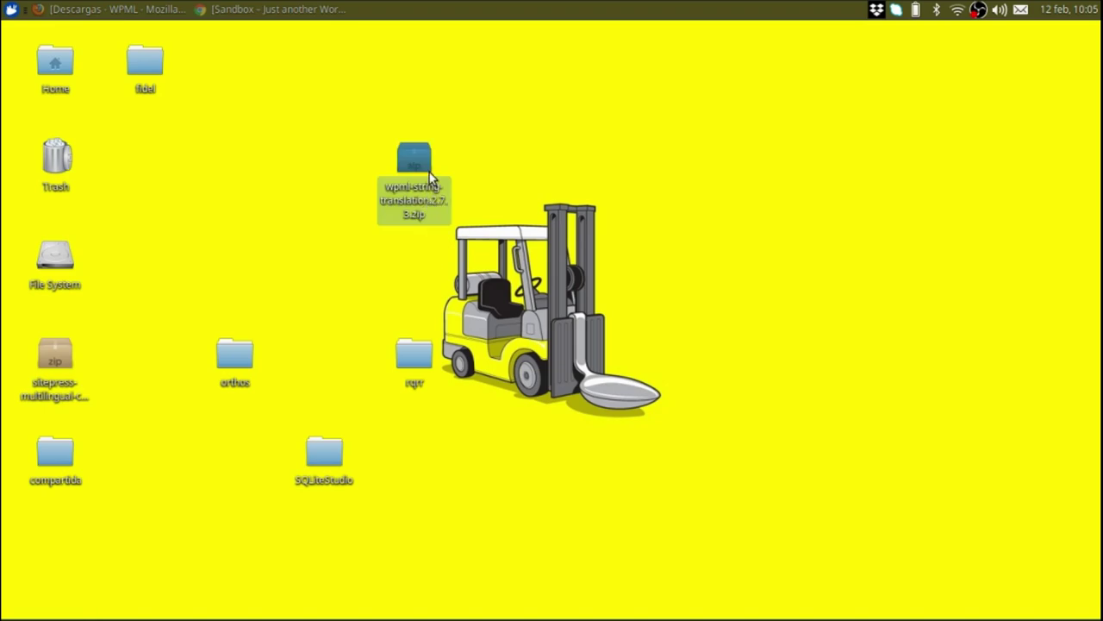
key("alt+Tab")
key("alt+Tab")
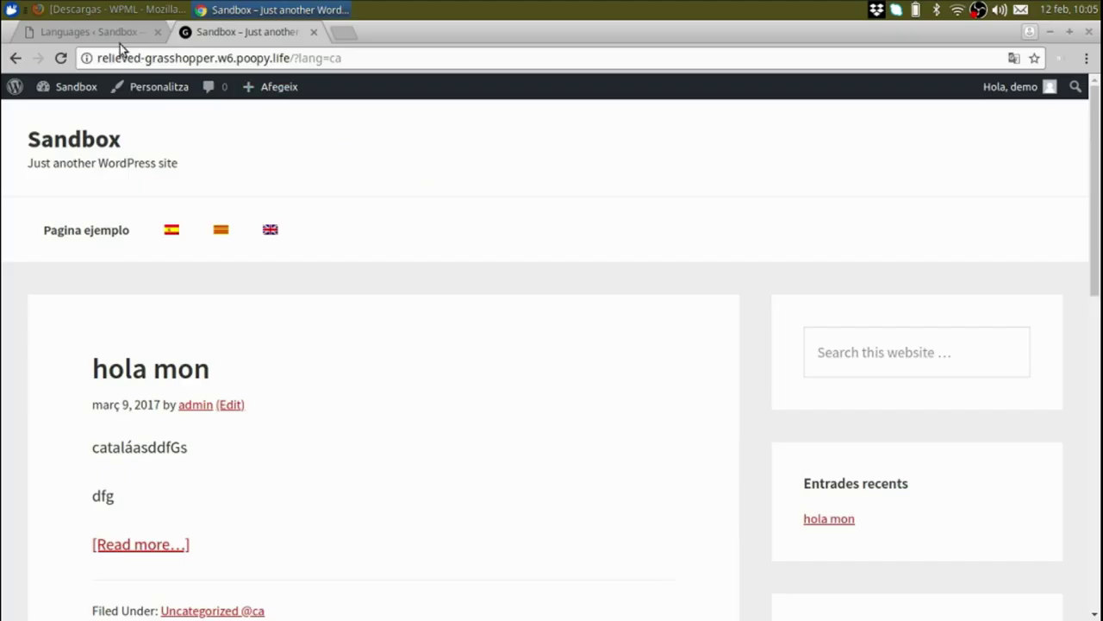
Step: In the site's admin, upload wpml-string-translation.2.7.3.zip from the desktop as a new plugin, install it and activate it
left_click(110, 35)
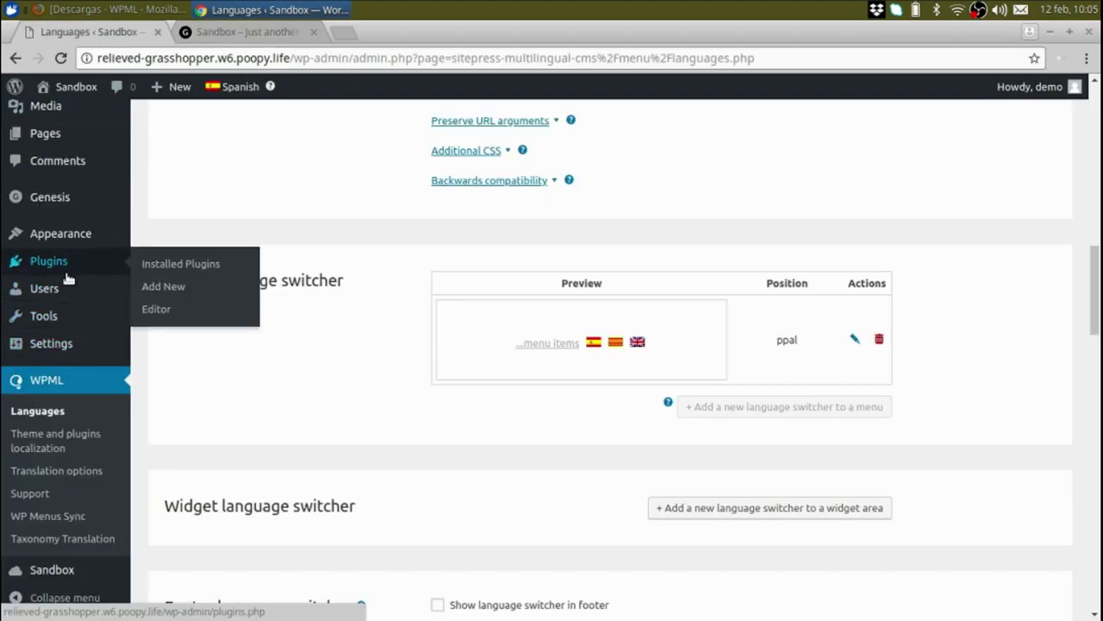
mouse_move(91, 260)
left_click(150, 290)
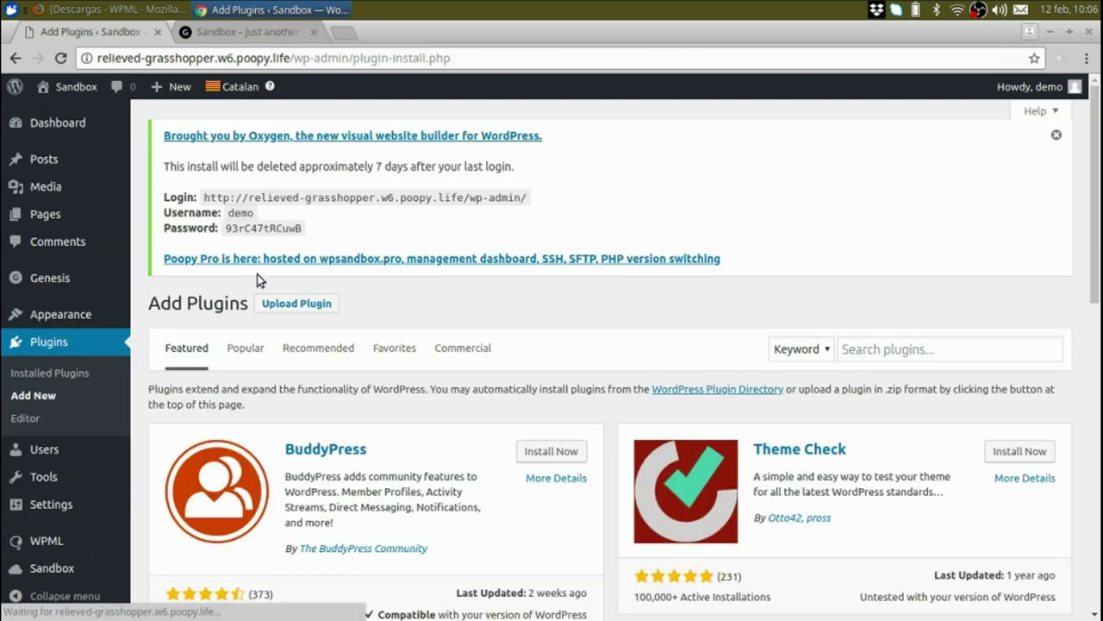
left_click(276, 308)
key("ctrl+alt+d")
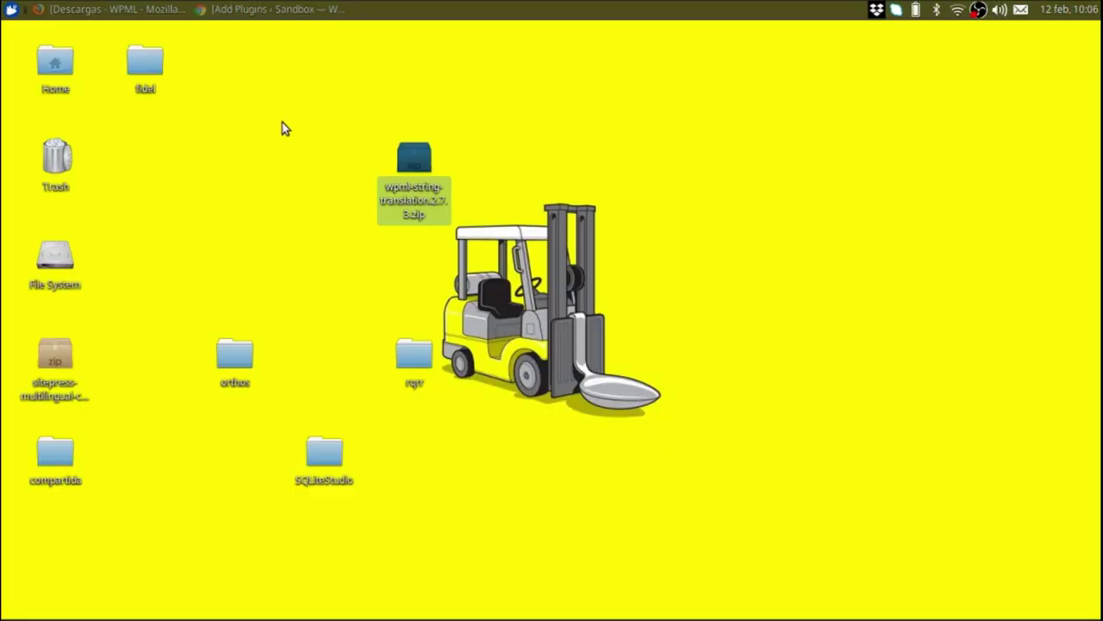
left_click_drag(410, 166, 509, 450)
left_click(716, 448)
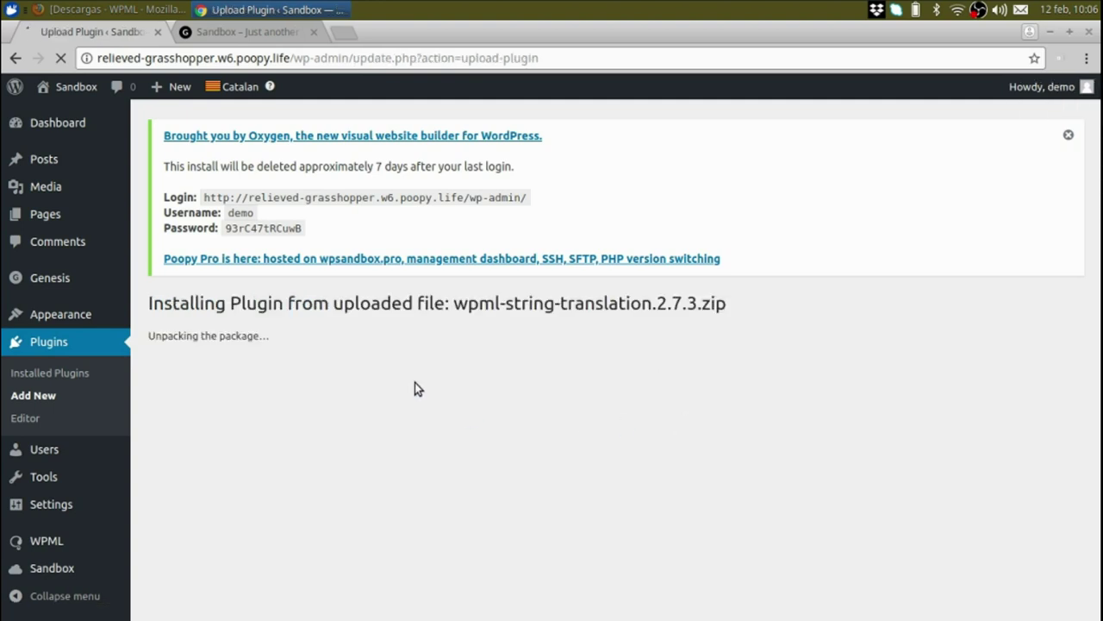
left_click(194, 414)
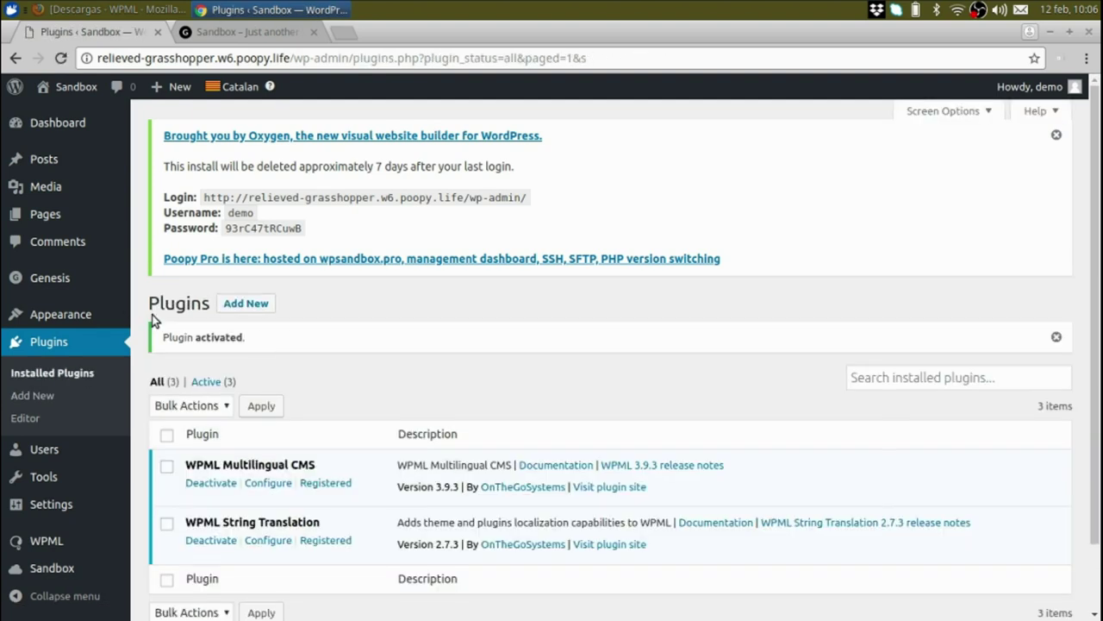
Step: Open WPML's String Translation page and search all strings for "read more"
scroll(136, 443, "down", 2)
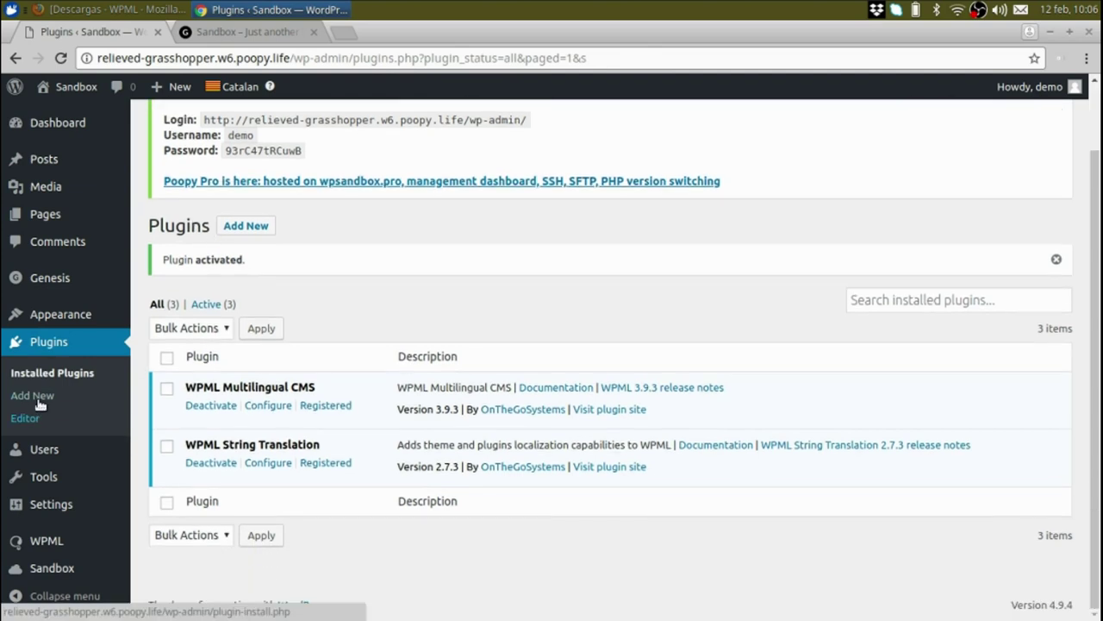
mouse_move(46, 543)
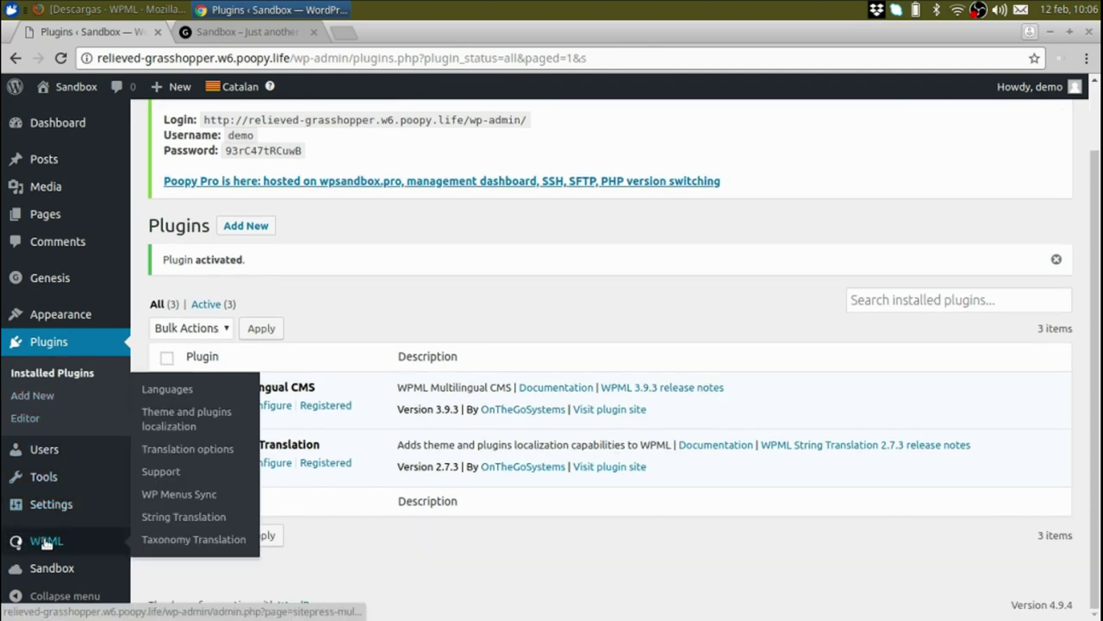
left_click(158, 517)
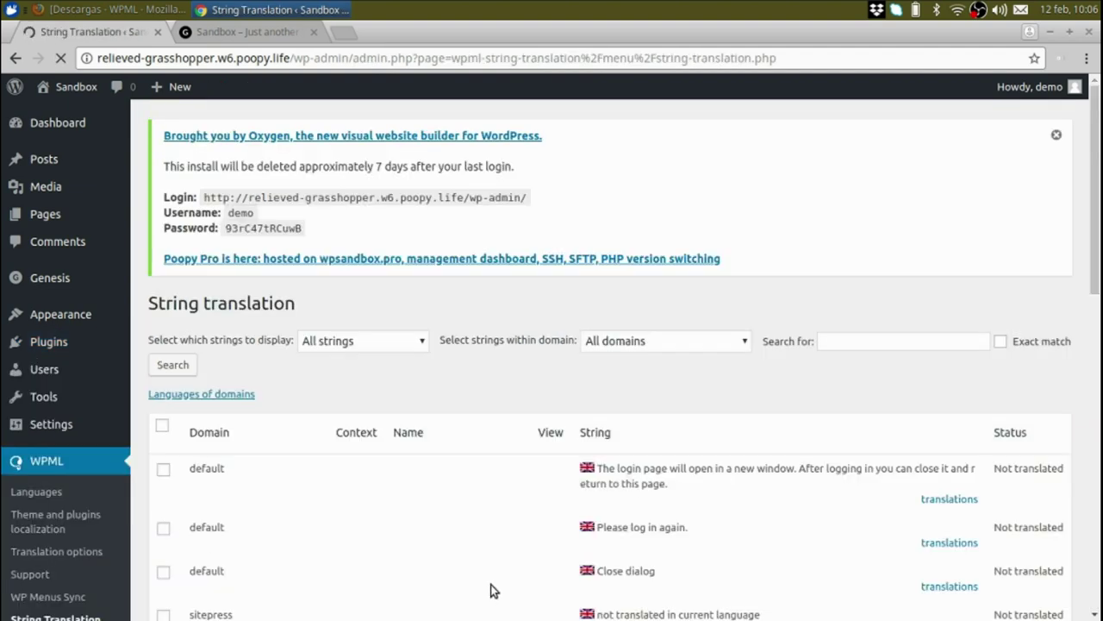
scroll(561, 426, "down", 3)
scroll(529, 356, "up", 2)
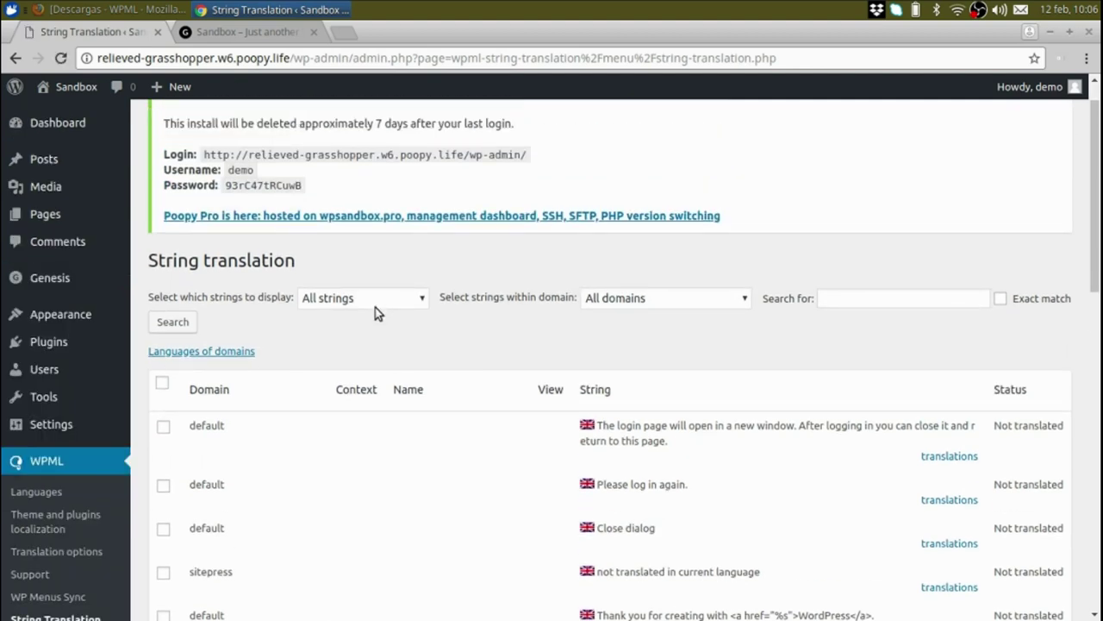
left_click(862, 299)
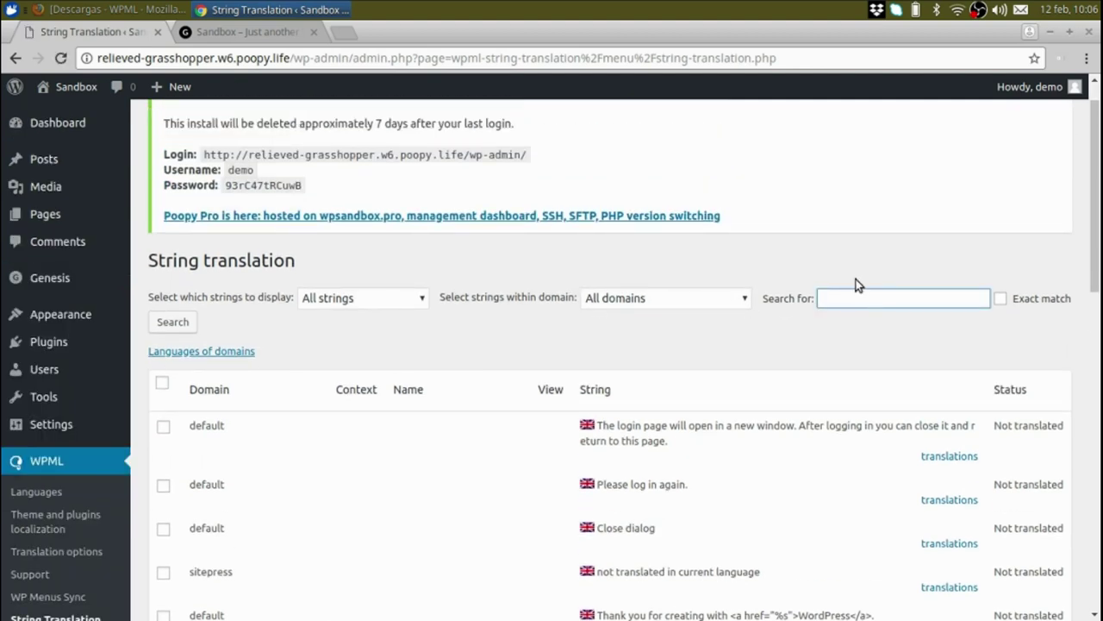
type("re")
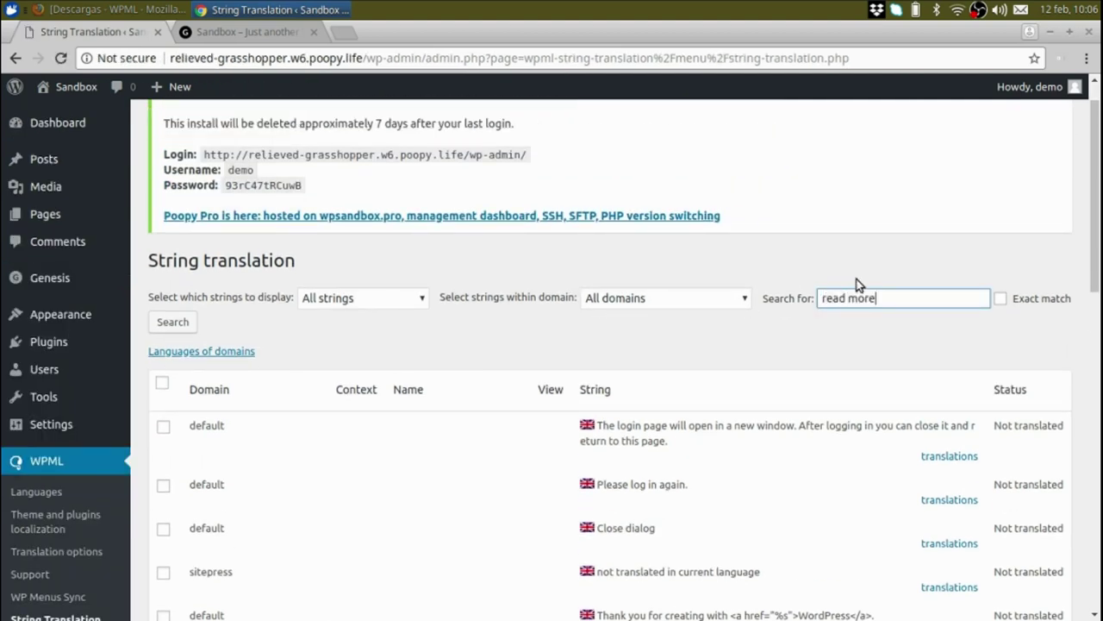
type("ad more")
key("Return")
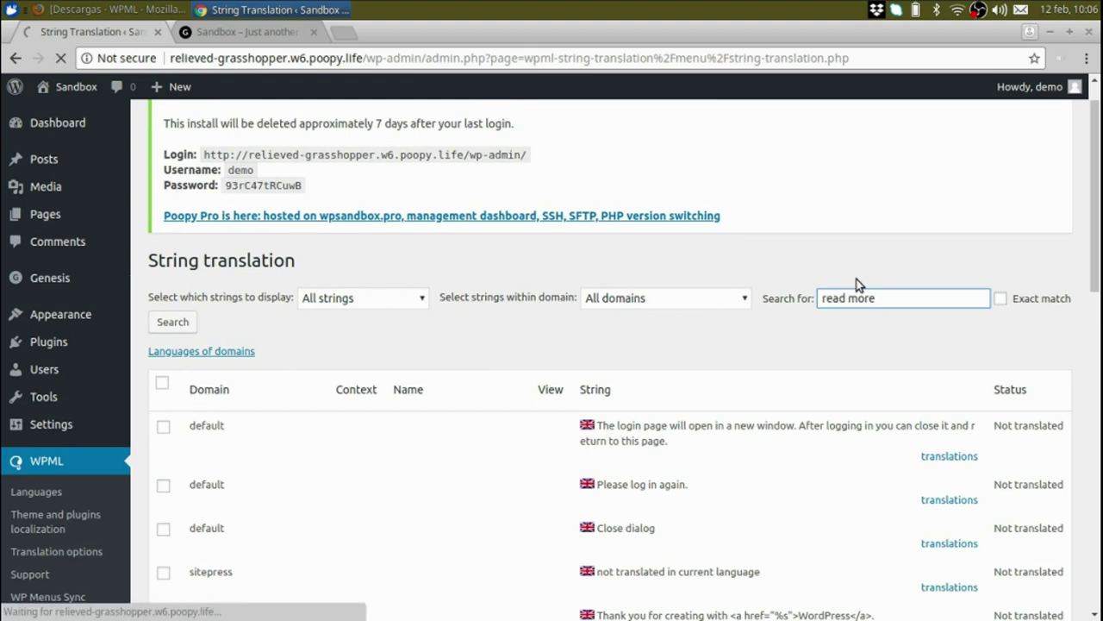
scroll(534, 280, "down", 2)
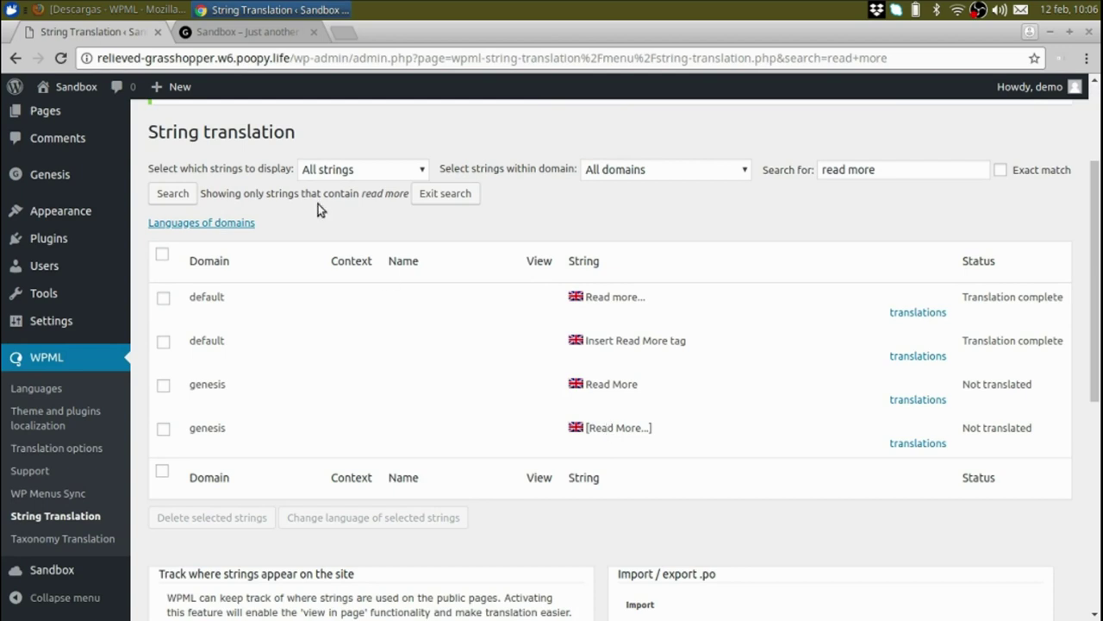
Step: Check how the Read More link is worded on the Catalan front page and return to the string list
left_click(257, 31)
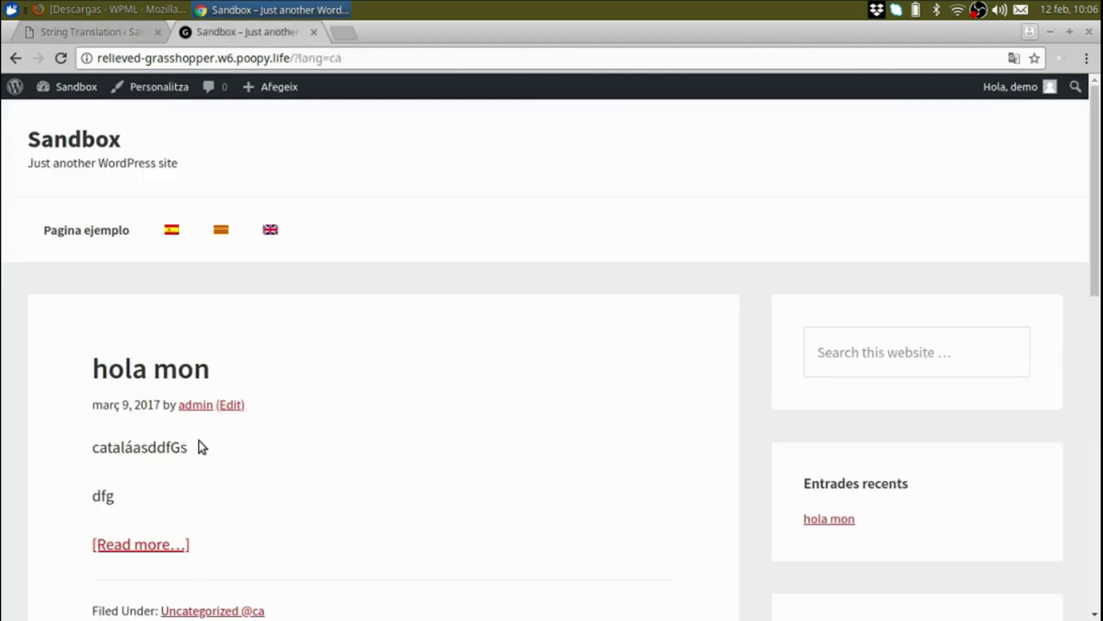
scroll(197, 446, "down", 2)
left_click(128, 32)
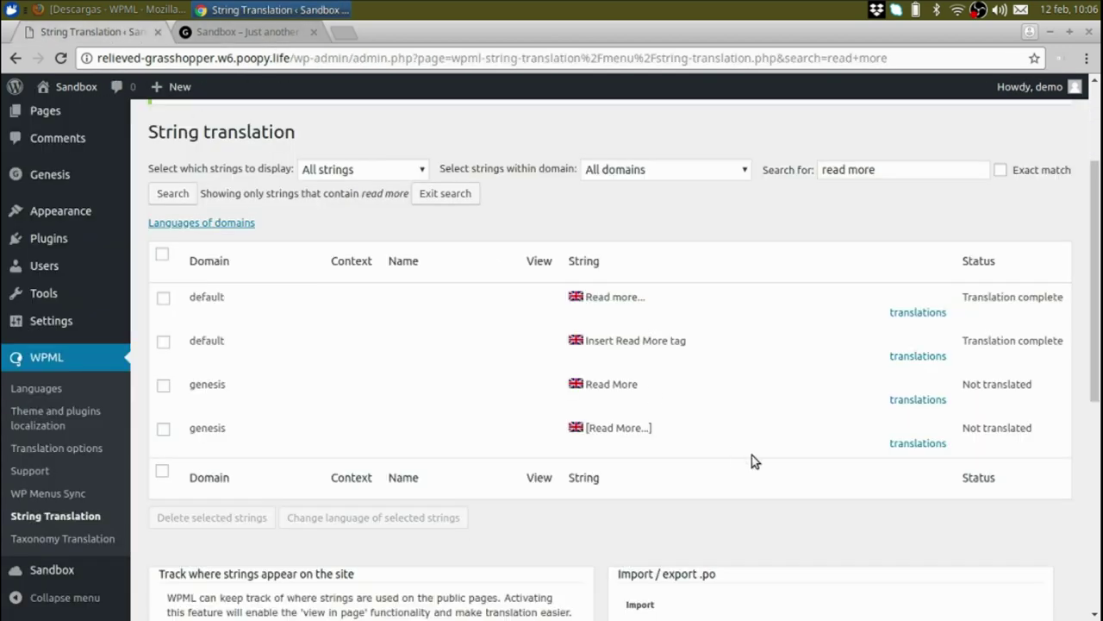
Step: Enter "[Lee más noi]" as the Catalan and "[Lee más]" as the Spanish translation of the genesis string "[Read More...]"
left_click(920, 444)
left_click_drag(647, 486, 362, 449)
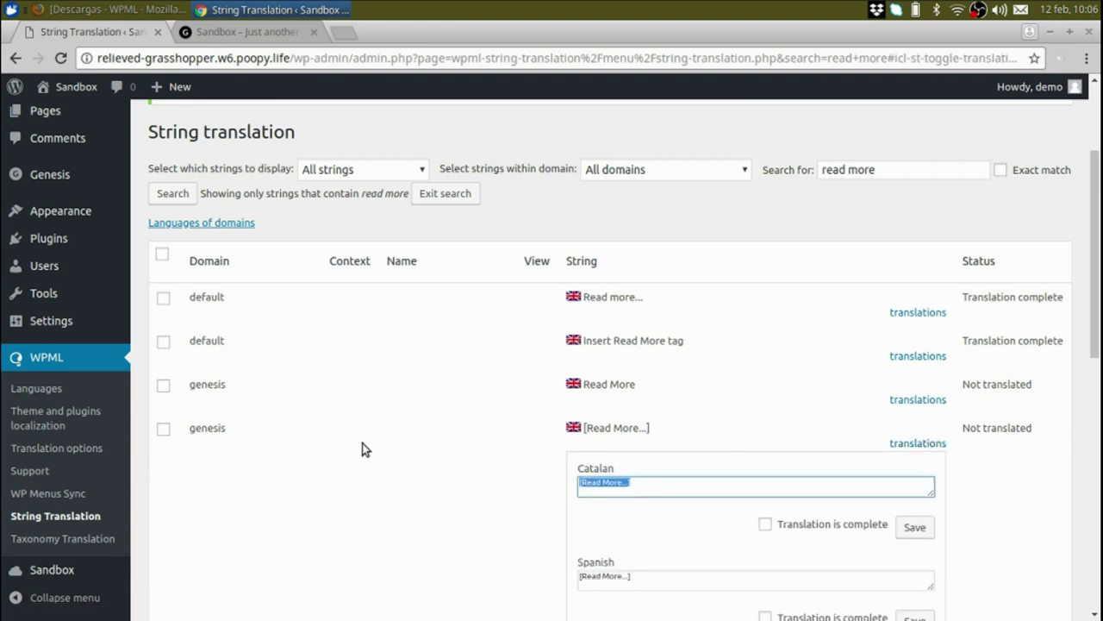
type("[Lee más n")
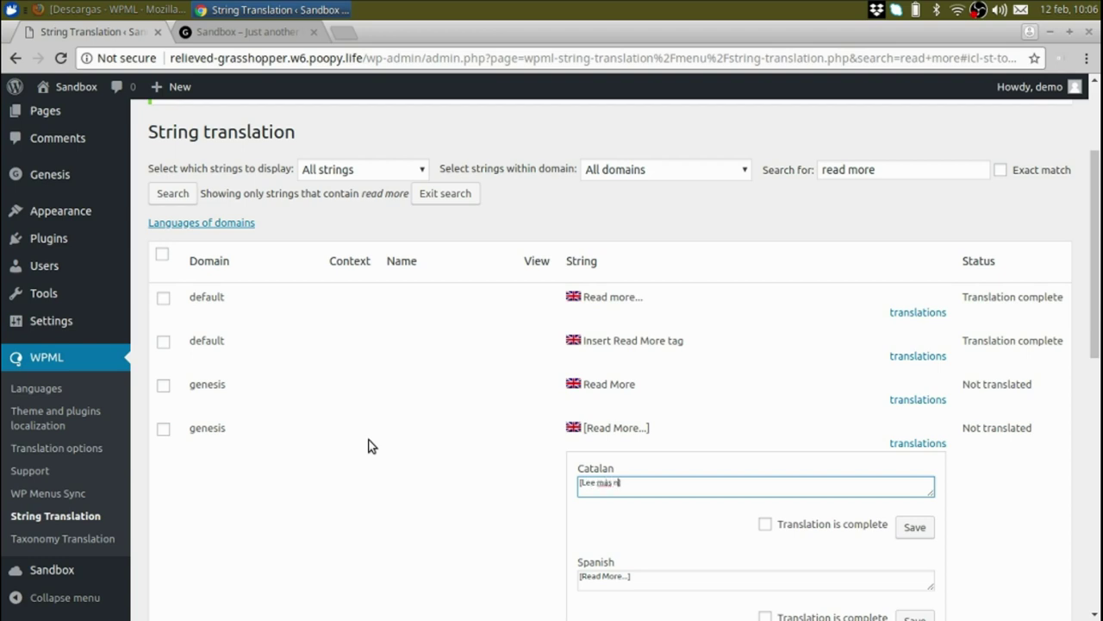
scroll(605, 536, "down", 2)
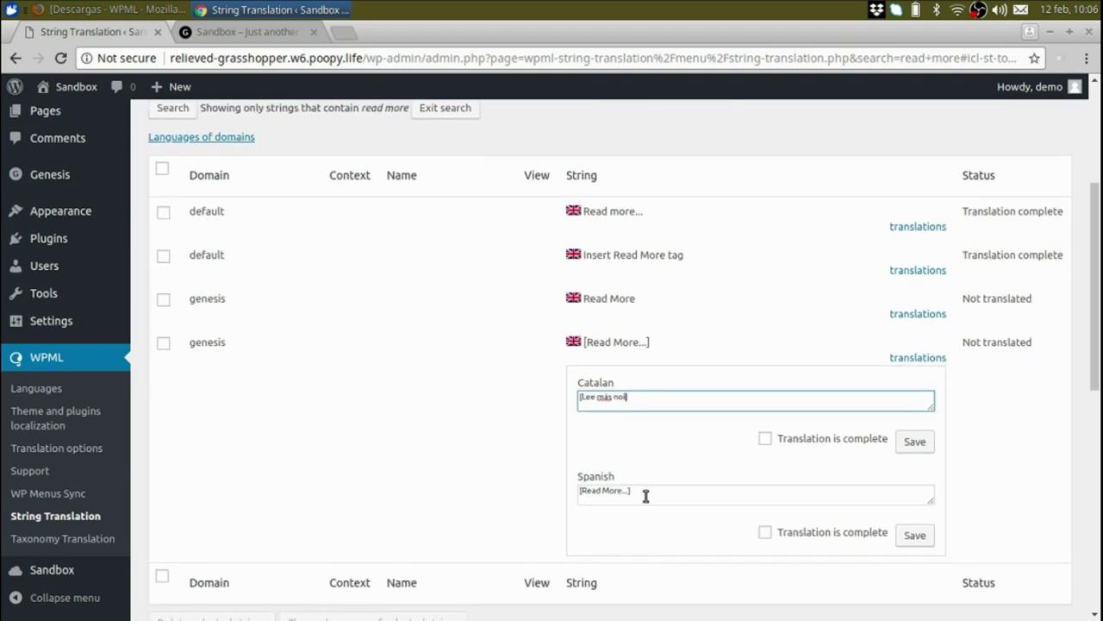
left_click_drag(646, 495, 424, 470)
type("[")
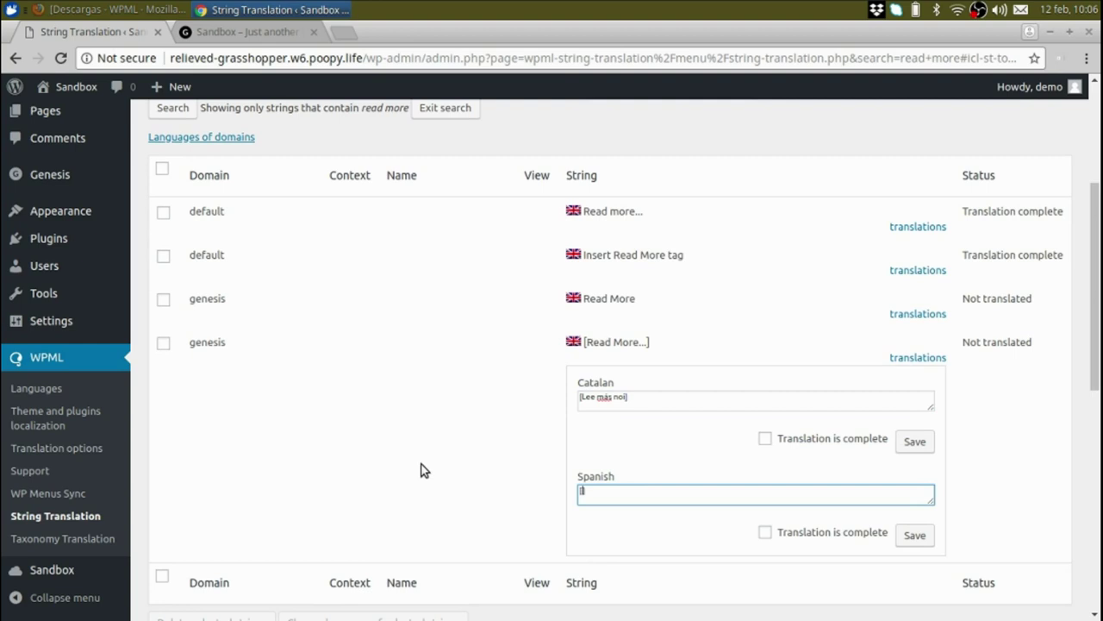
type("Lee más]")
Step: Mark the Catalan and Spanish translations of the genesis "[Read More...]" string as complete and save both
left_click(776, 438)
left_click(898, 445)
left_click(765, 533)
left_click(914, 535)
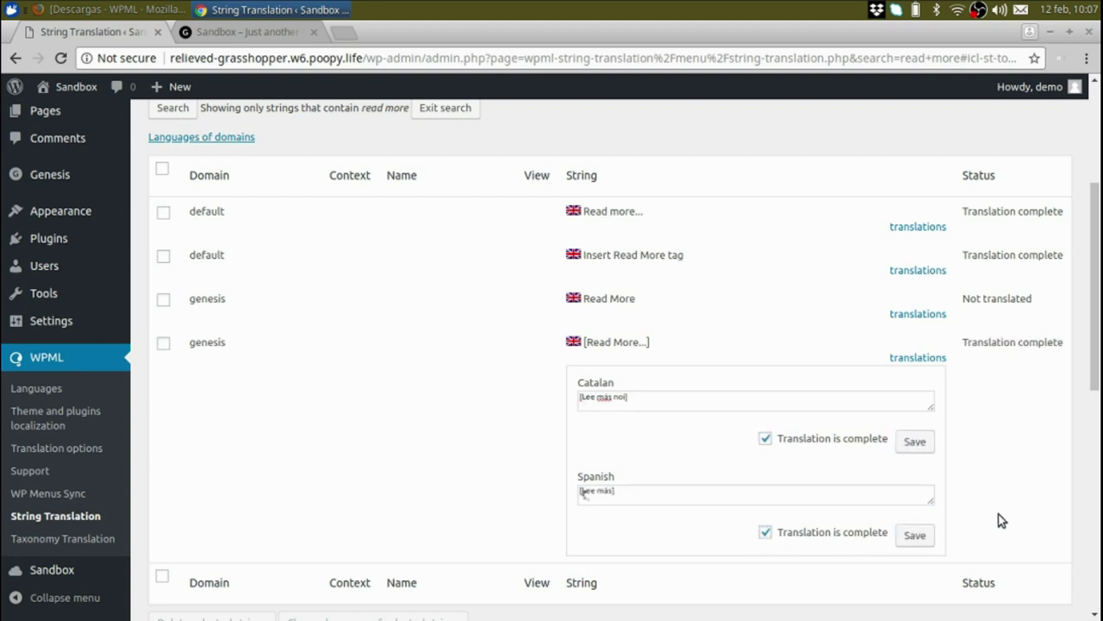
Step: Reload the Catalan front page to check the Read More link, and review the string translations again
scroll(957, 402, "down", 4)
scroll(956, 392, "up", 4)
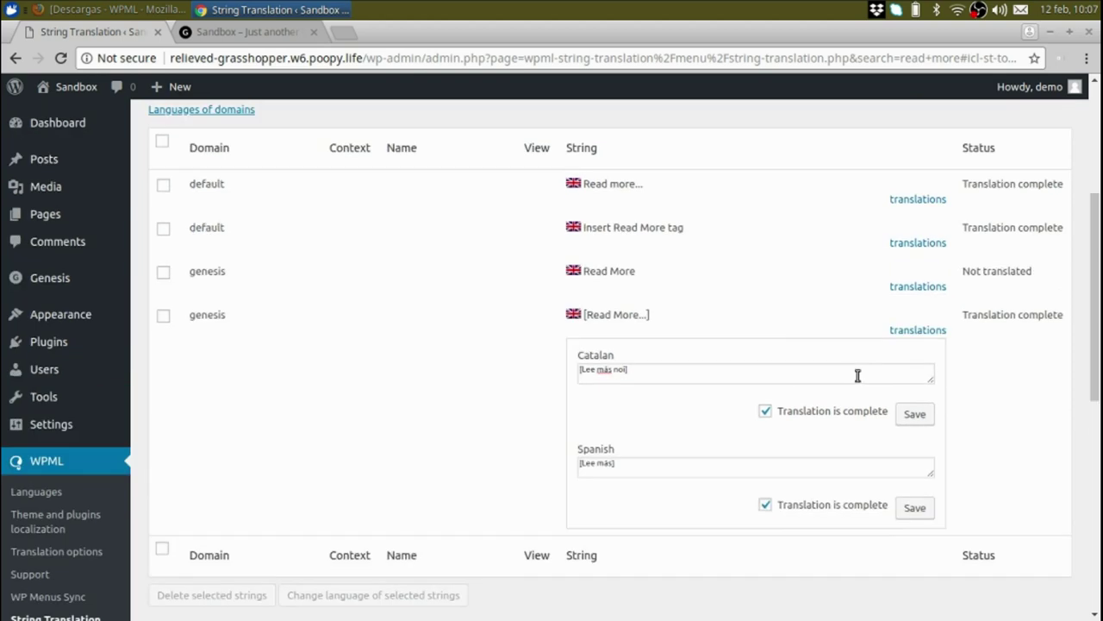
left_click(258, 40)
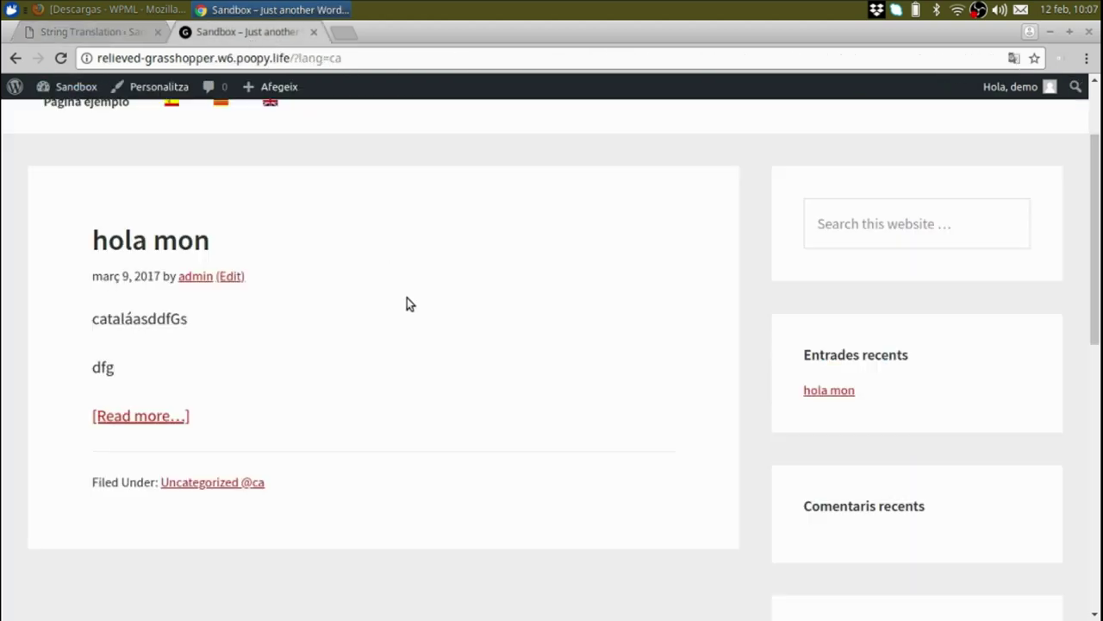
key("F5")
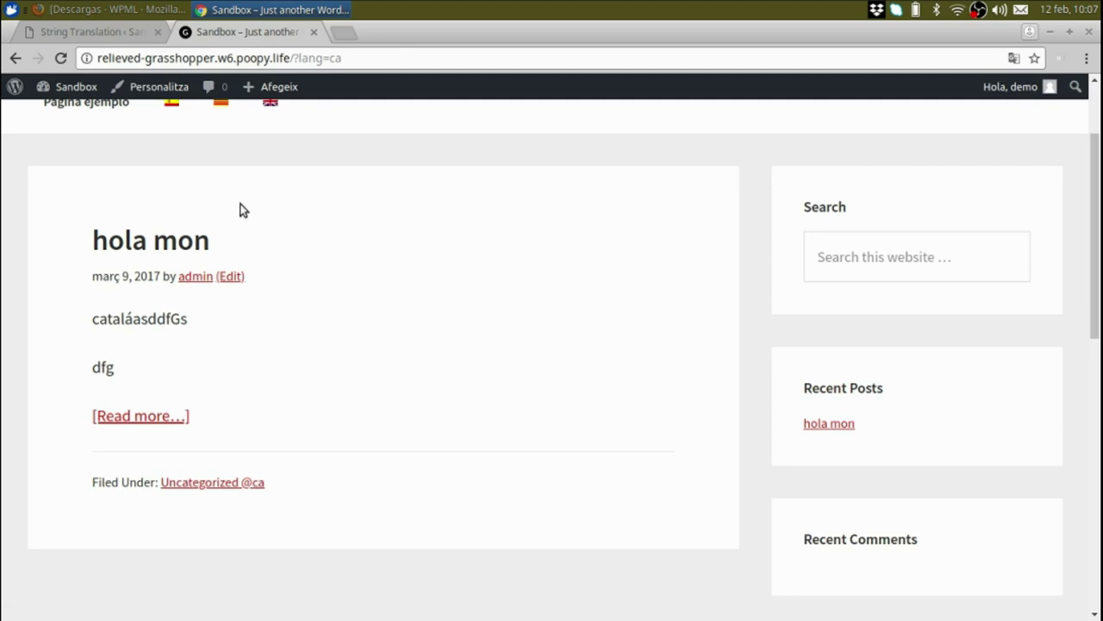
left_click(111, 28)
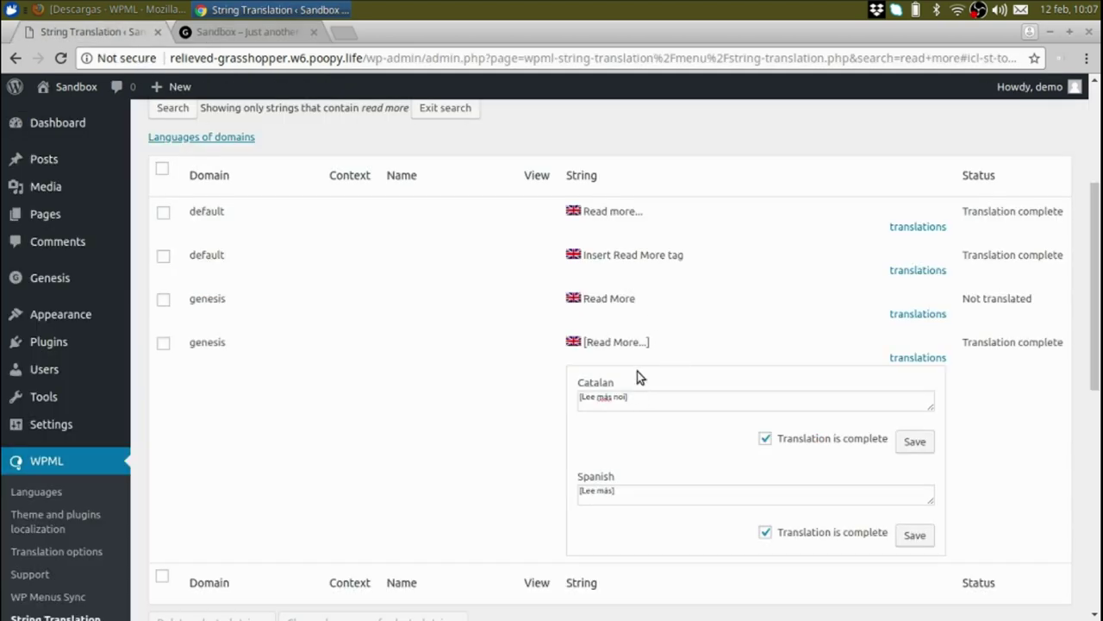
scroll(931, 498, "down", 2)
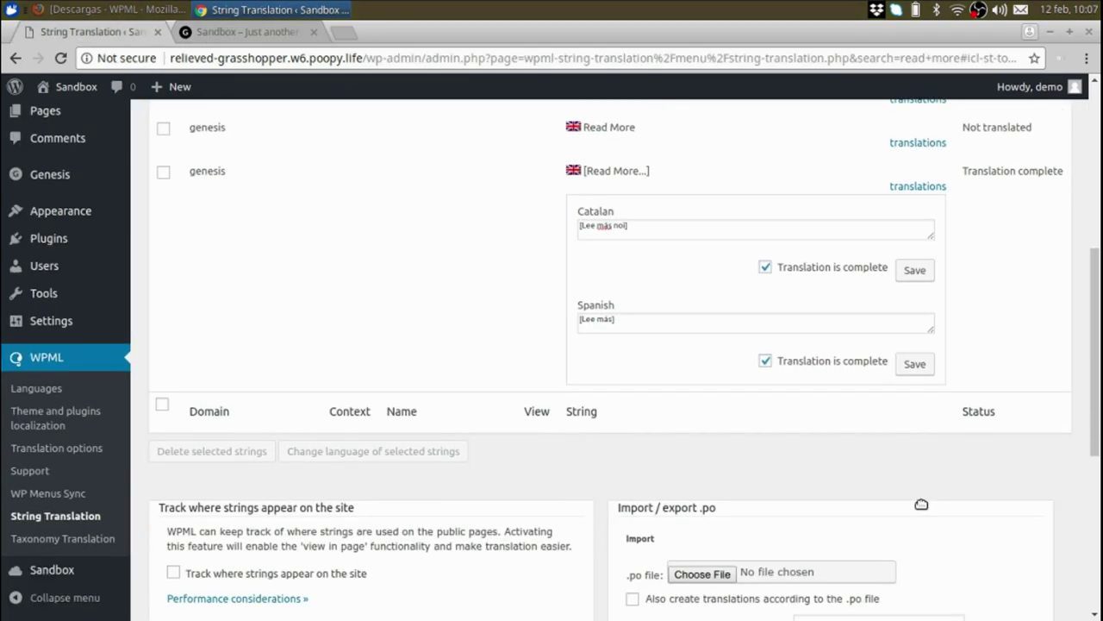
scroll(914, 479, "up", 1)
scroll(950, 244, "up", 1)
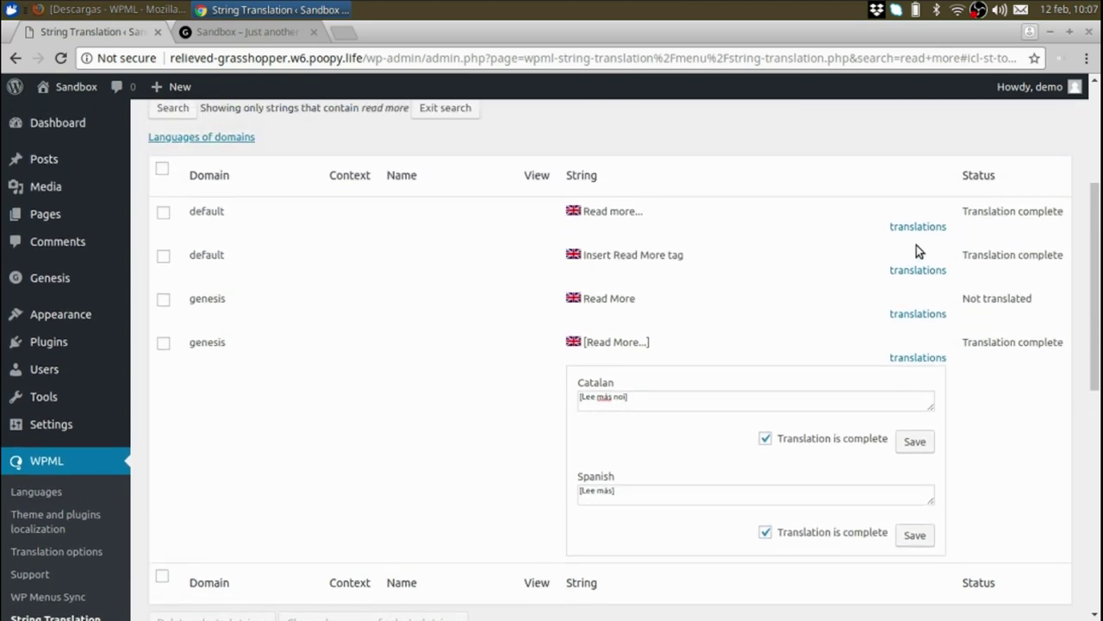
Step: Set the Catalan translation of the default-domain "Read more..." string to "Leer más" and copy the text of its Spanish translation
left_click(916, 228)
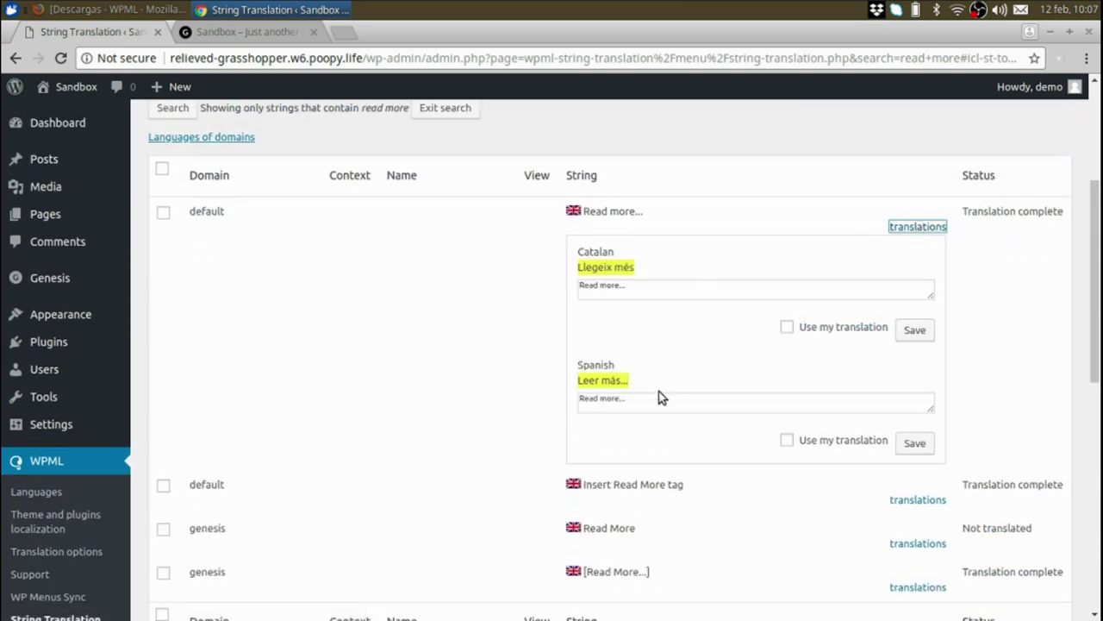
triple_click(664, 294)
type("Leer más")
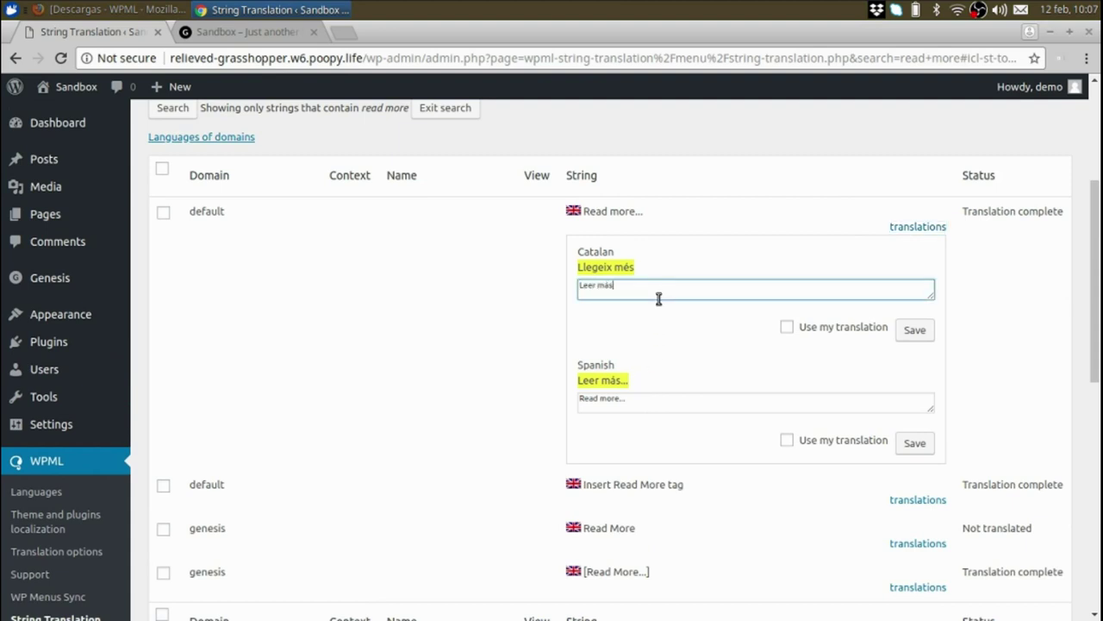
triple_click(658, 298)
triple_click(719, 402)
key("ctrl+c")
Step: Enable Use my translation for the default "Read more..." string in Spanish and Catalan, and save both
left_click(901, 466)
left_click(866, 443)
left_click(914, 443)
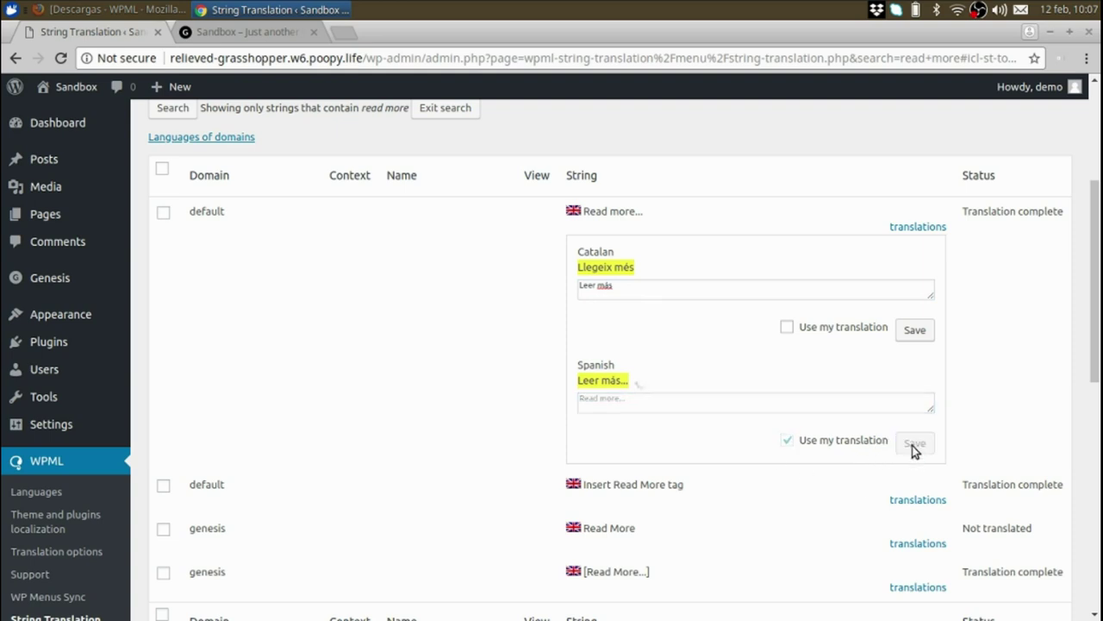
left_click(787, 327)
left_click(915, 330)
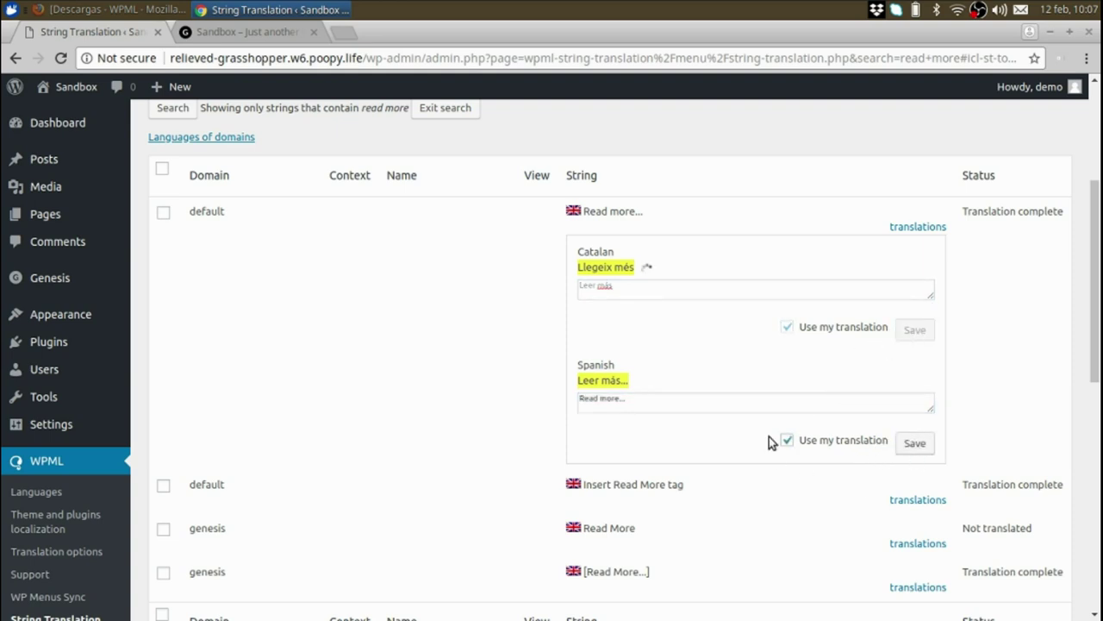
Step: Paste "Read more..." as both the Catalan and Spanish translations of the genesis string "Read More"
scroll(697, 473, "down", 4)
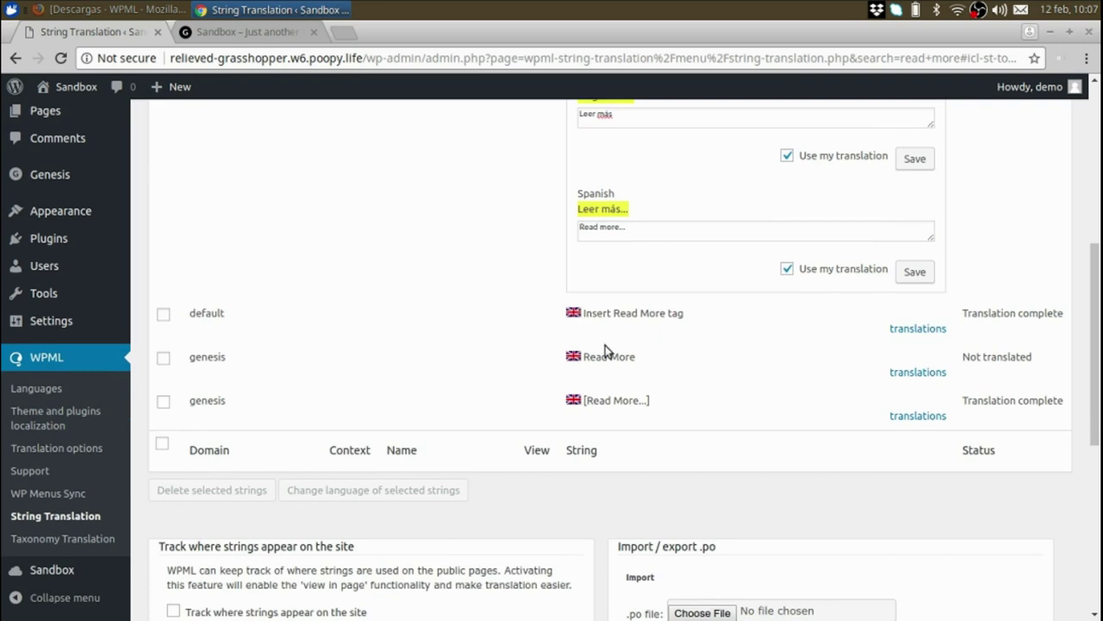
left_click(938, 372)
triple_click(656, 228)
key("ctrl+v")
triple_click(630, 320)
key("ctrl+v")
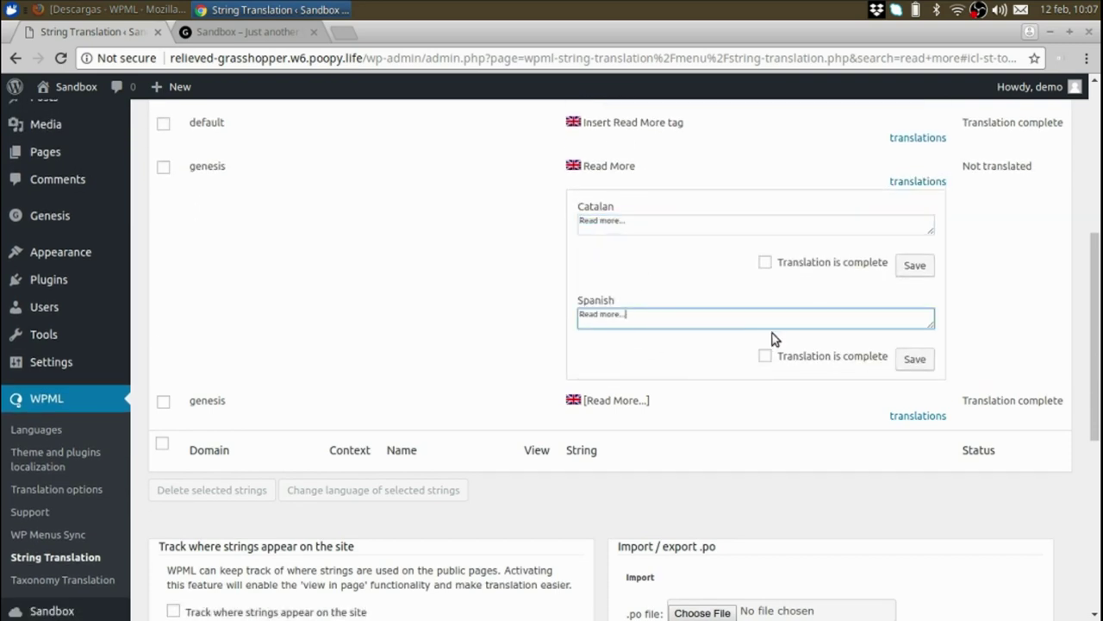
Step: Mark the Spanish and Catalan translations of the genesis "Read More" string as complete and save both
left_click(766, 356)
left_click(915, 359)
left_click(765, 262)
left_click(915, 265)
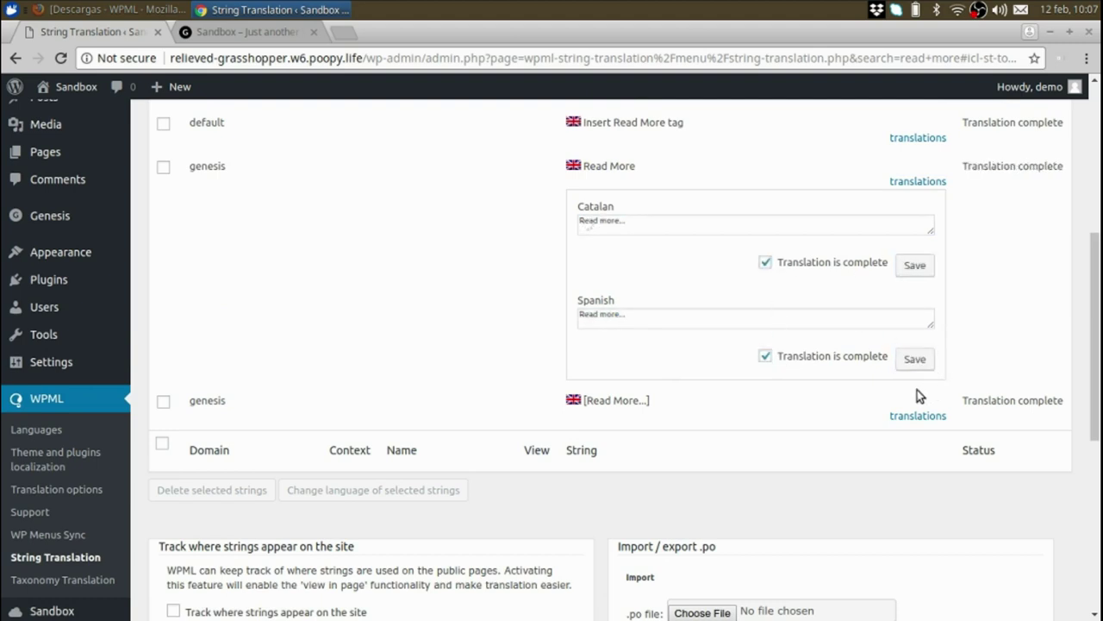
Step: Reload the site's Catalan front page to check the Read More link's wording again
scroll(621, 319, "up", 3)
left_click(191, 31)
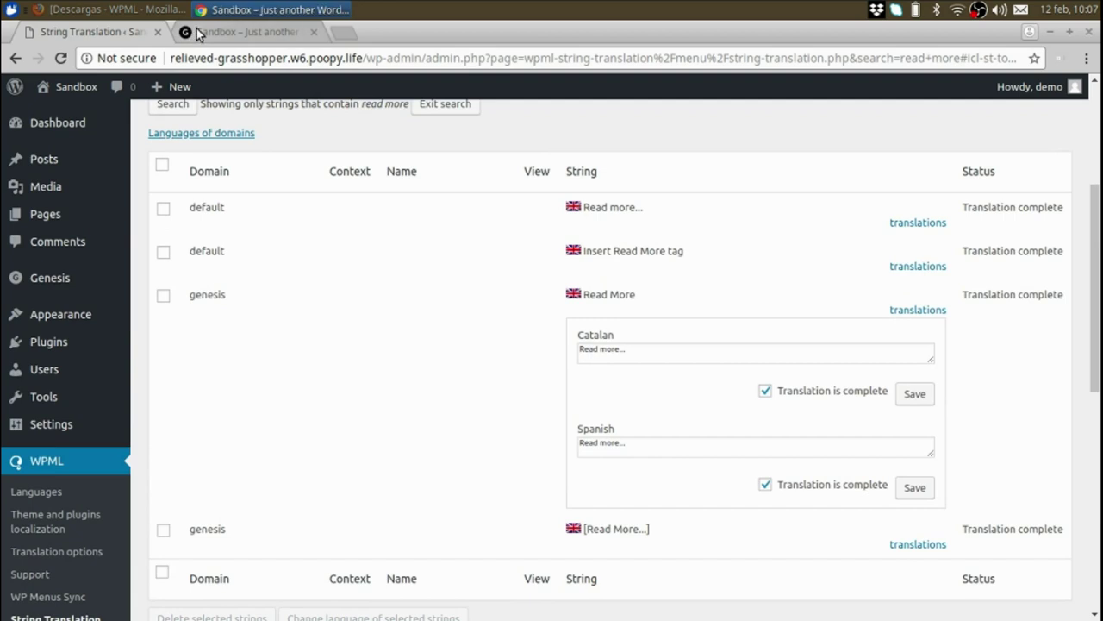
key("F5")
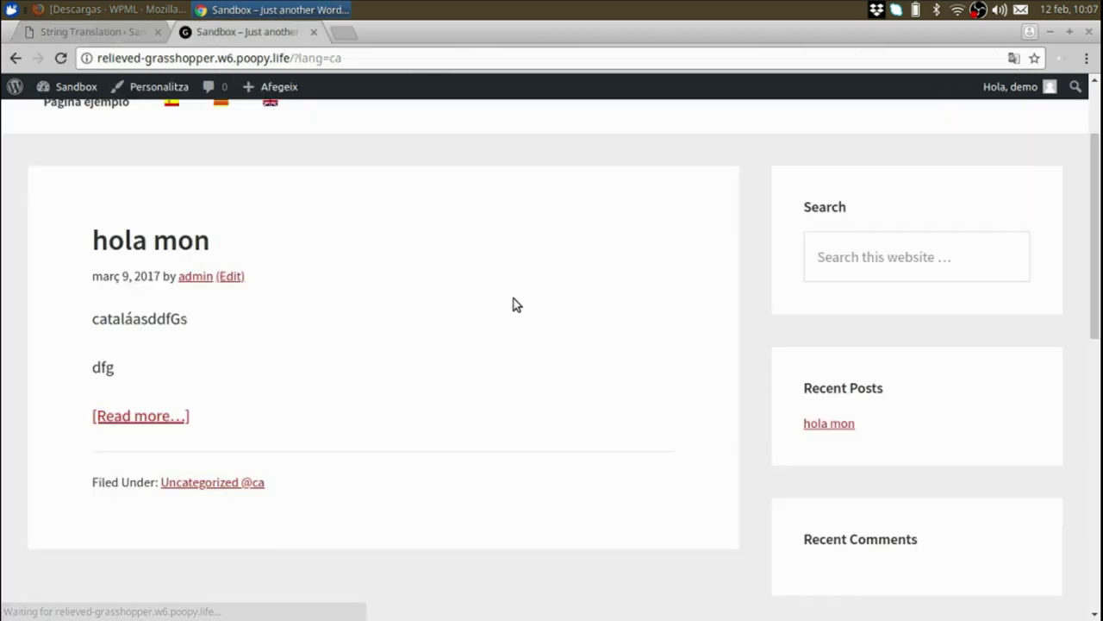
Step: Return to String Translation and open the translations of the genesis "[Read More...]" string
left_click(62, 29)
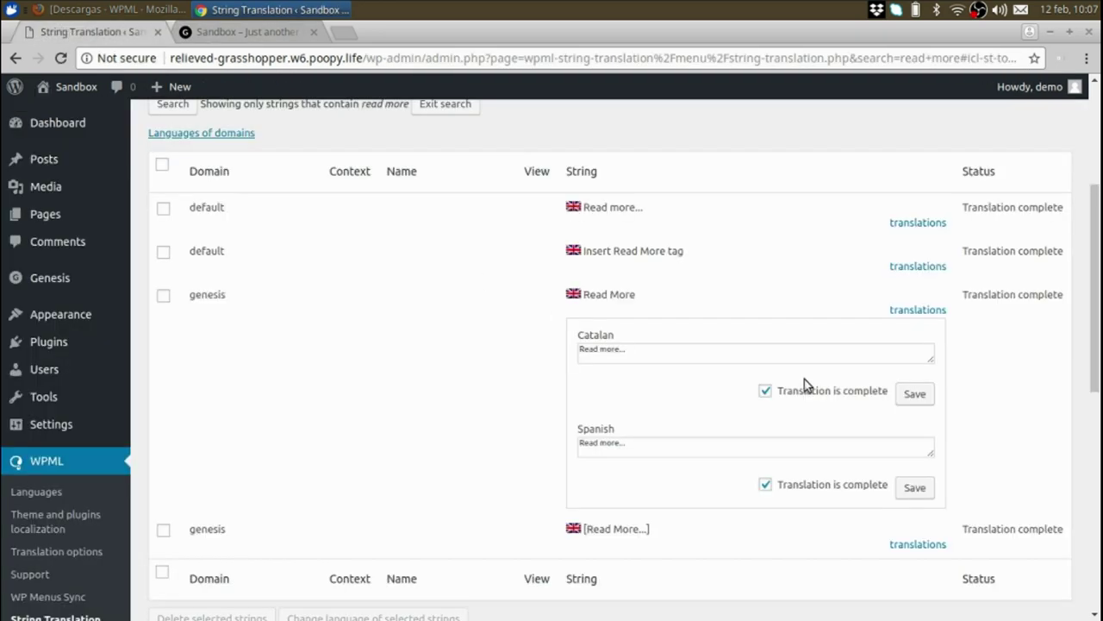
scroll(807, 374, "down", 3)
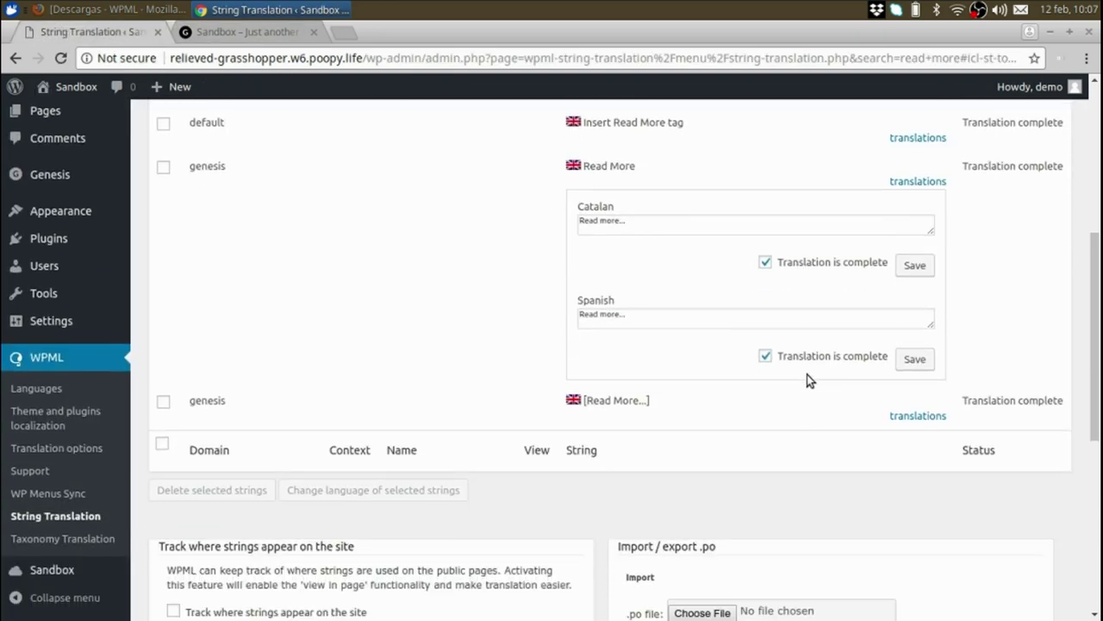
left_click(907, 417)
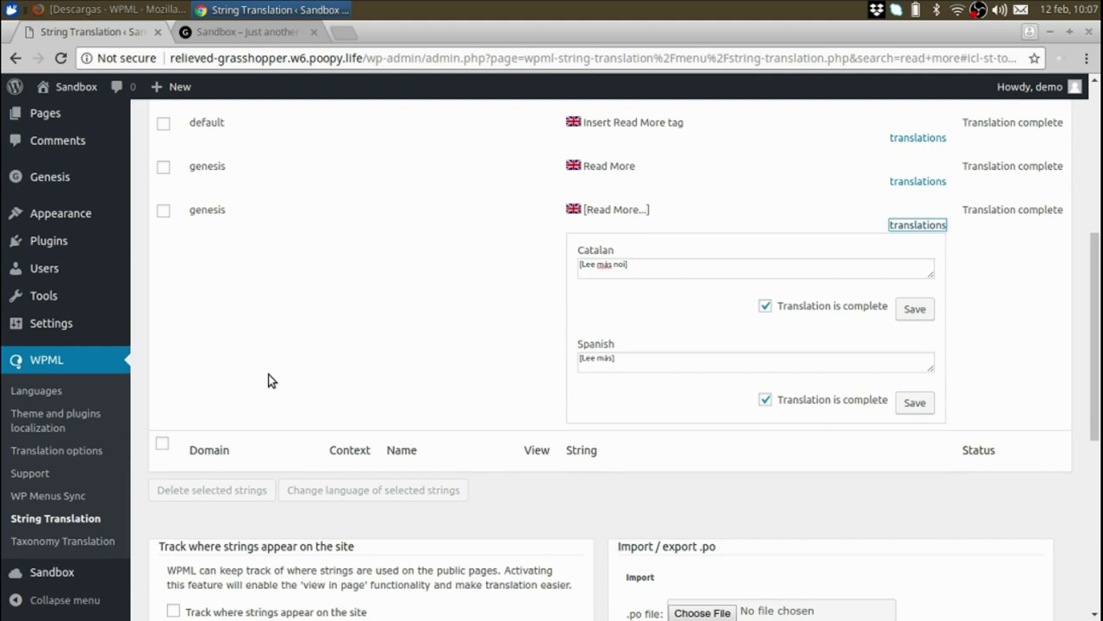
Step: Select all listed themes in WPML's Theme and plugins localization and scan them for strings
left_click(73, 397)
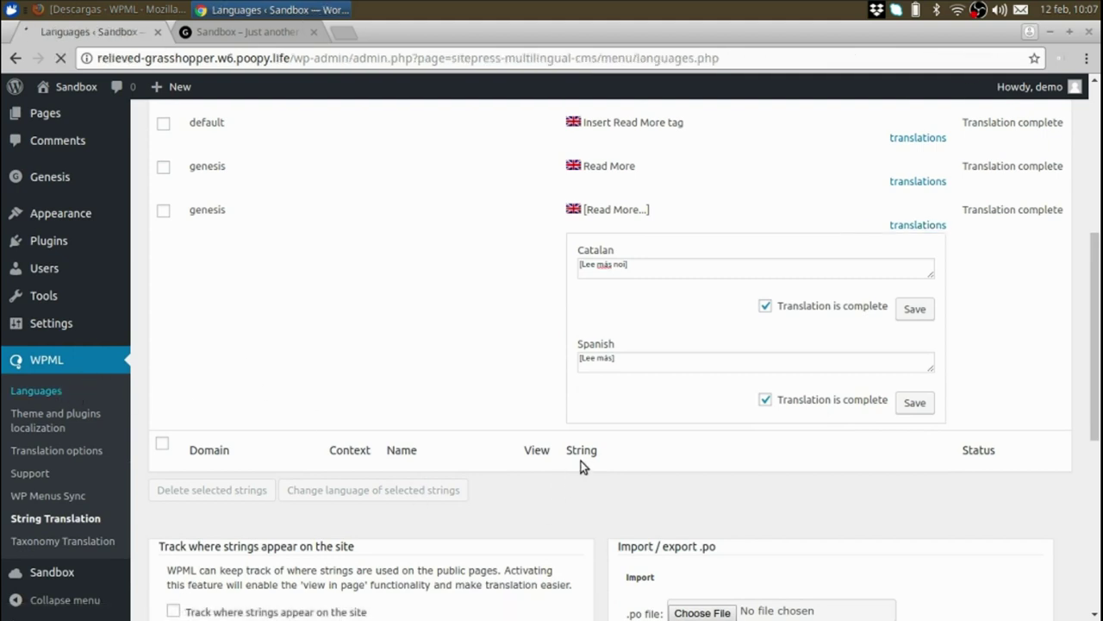
scroll(276, 361, "down", 4)
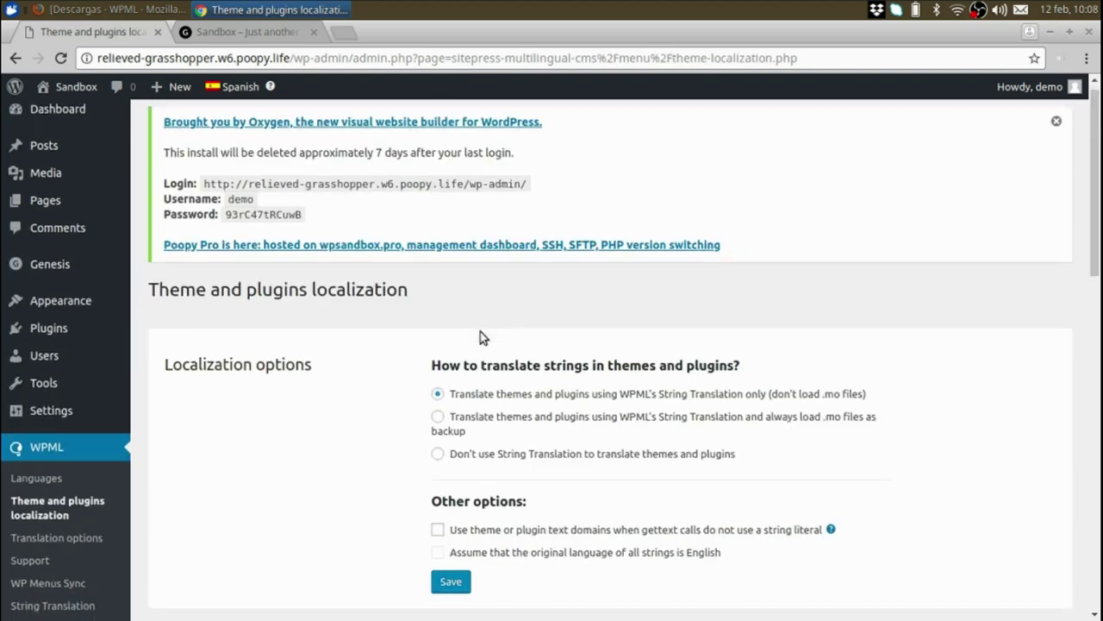
scroll(480, 337, "down", 2)
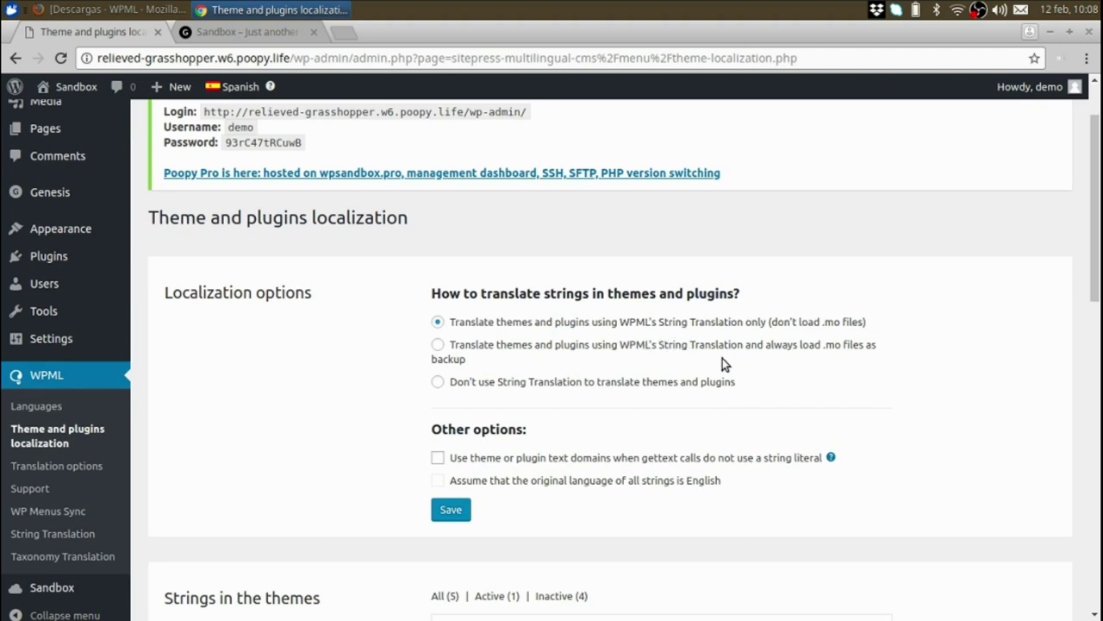
scroll(655, 359, "down", 3)
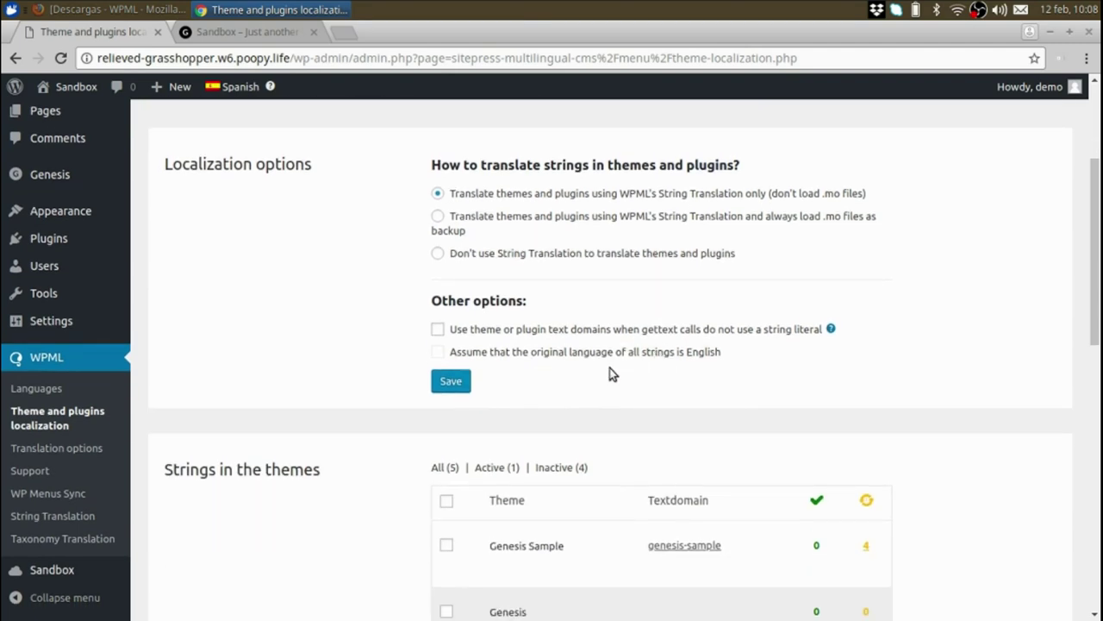
scroll(613, 345, "down", 4)
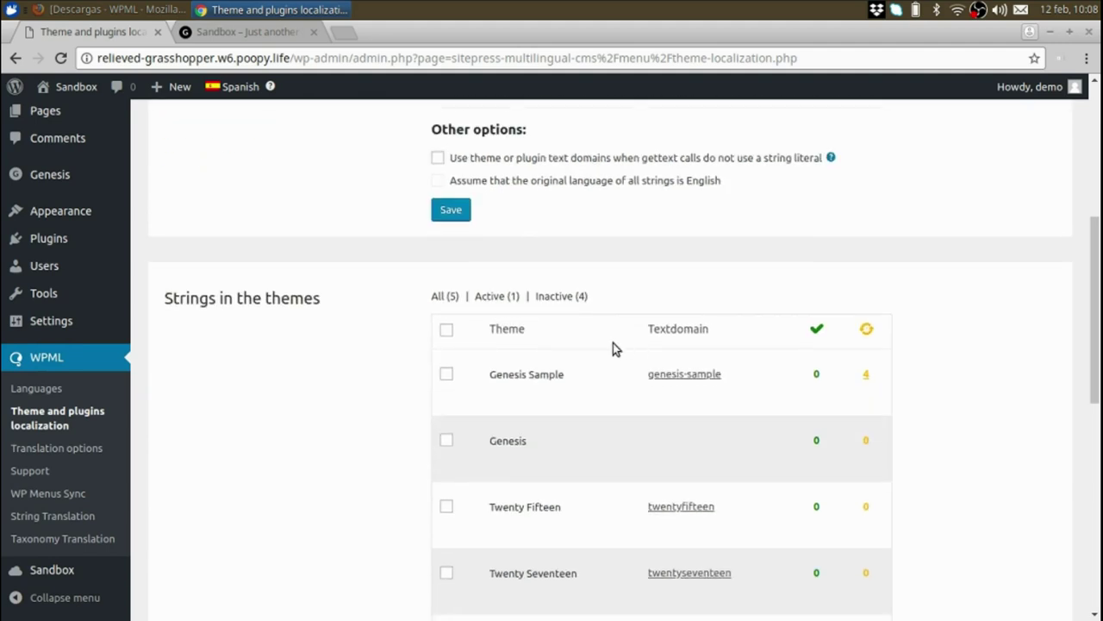
left_click(446, 331)
scroll(545, 337, "down", 8)
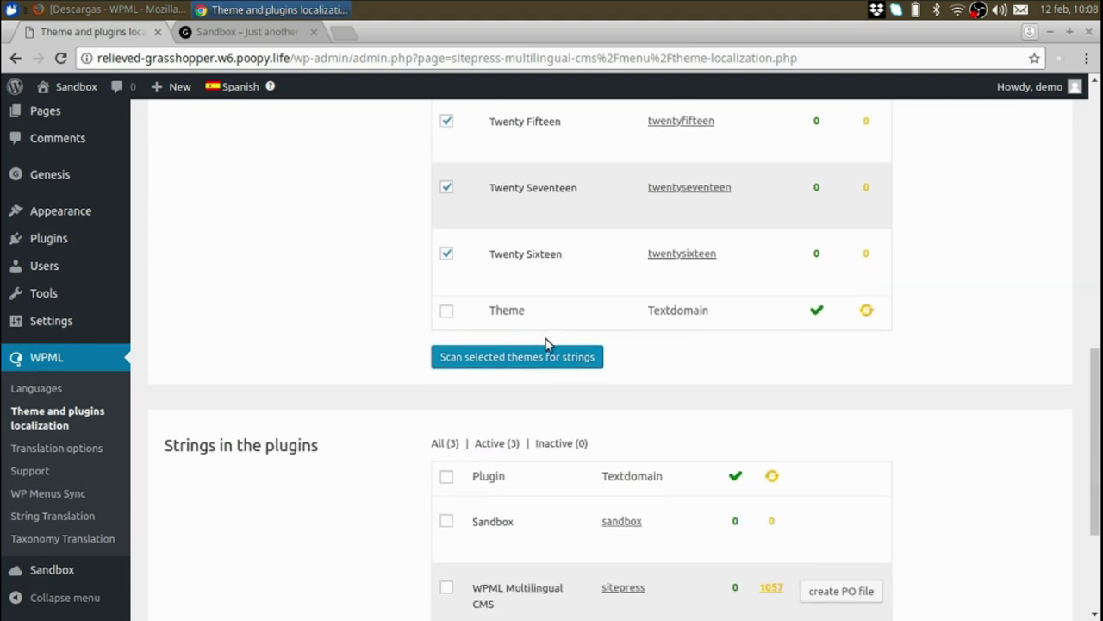
scroll(561, 288, "up", 4)
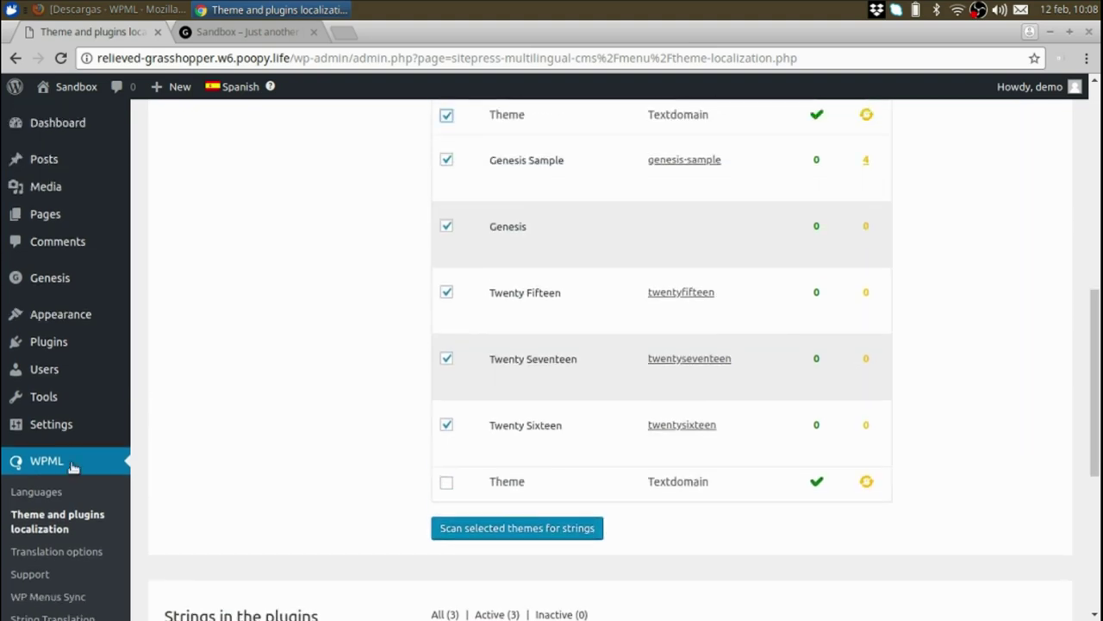
scroll(557, 423, "down", 3)
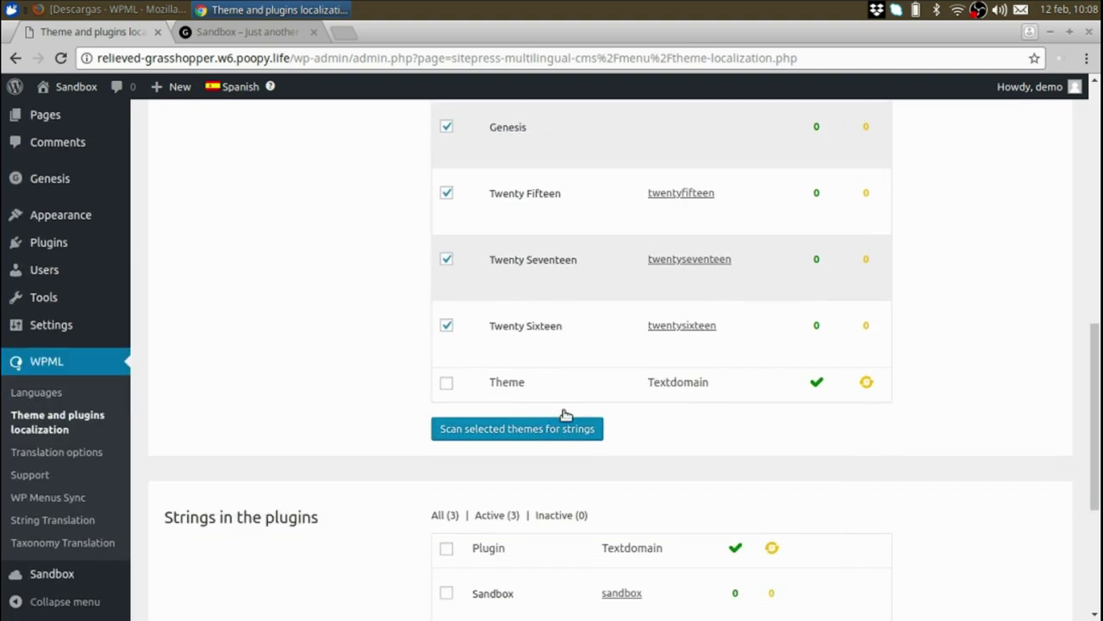
left_click(517, 402)
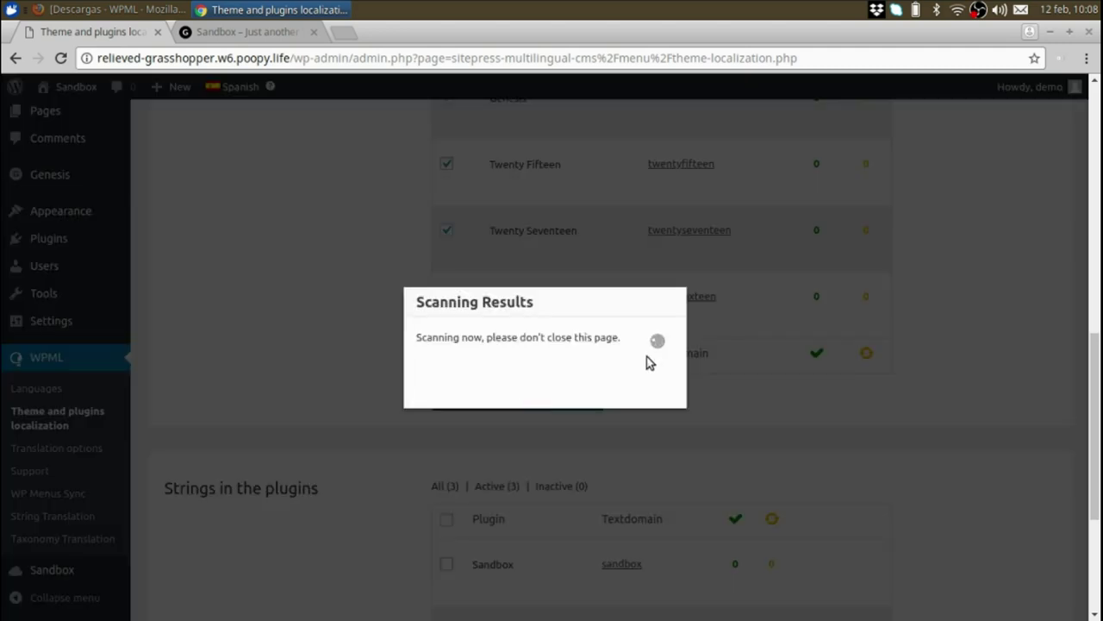
Step: Close the site's front-end tab and check the browser console for errors during the theme scan
scroll(725, 322, "down", 3)
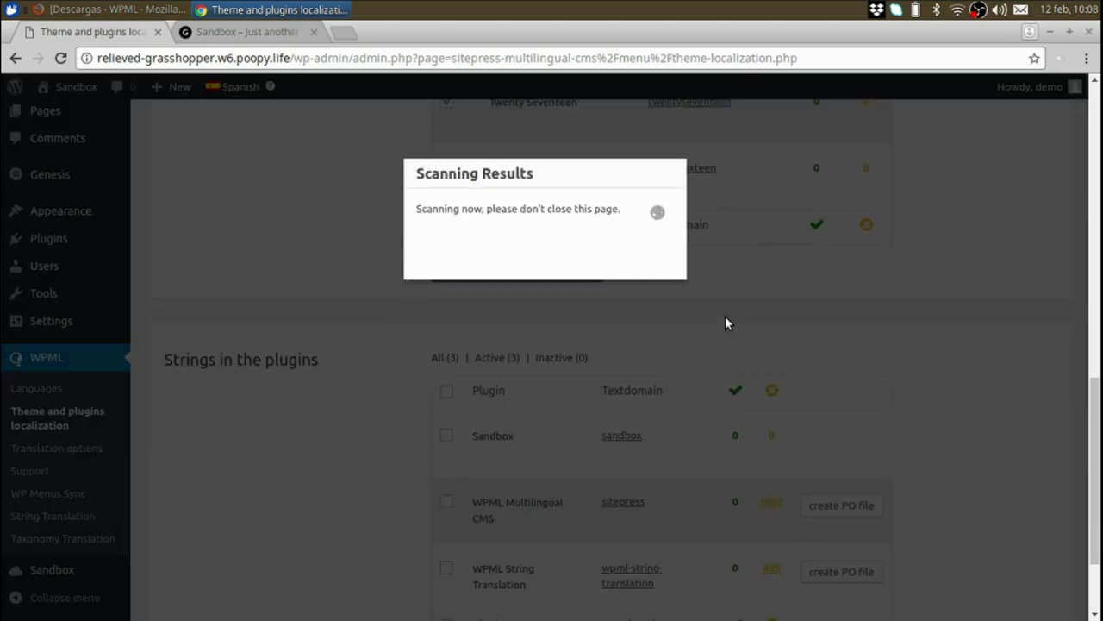
scroll(726, 298, "up", 1)
left_click(313, 32)
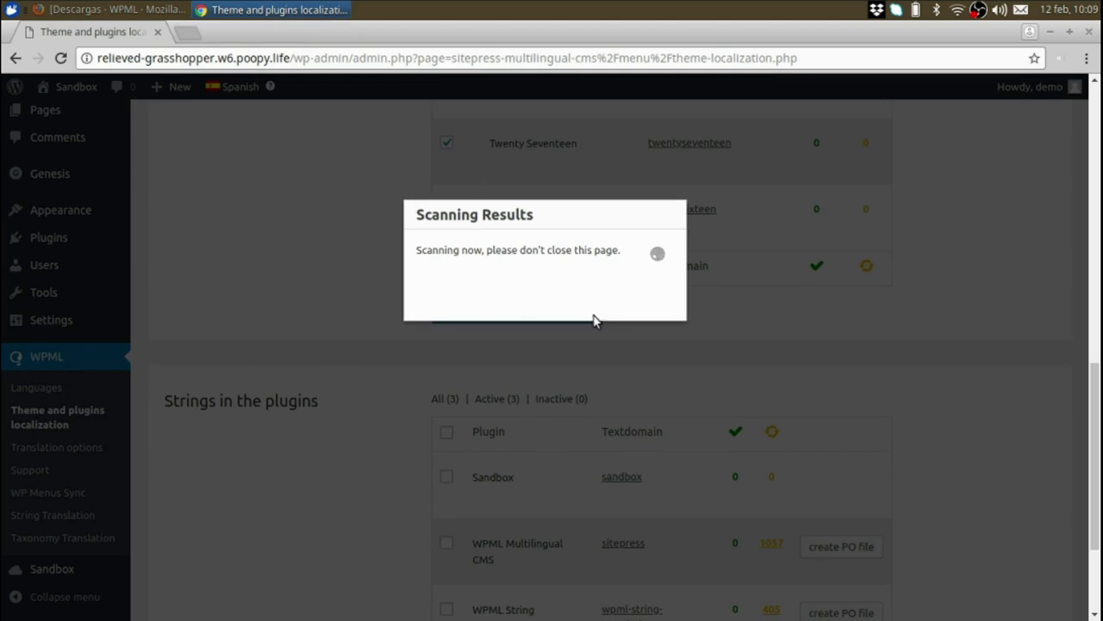
key("ctrl+shift+j")
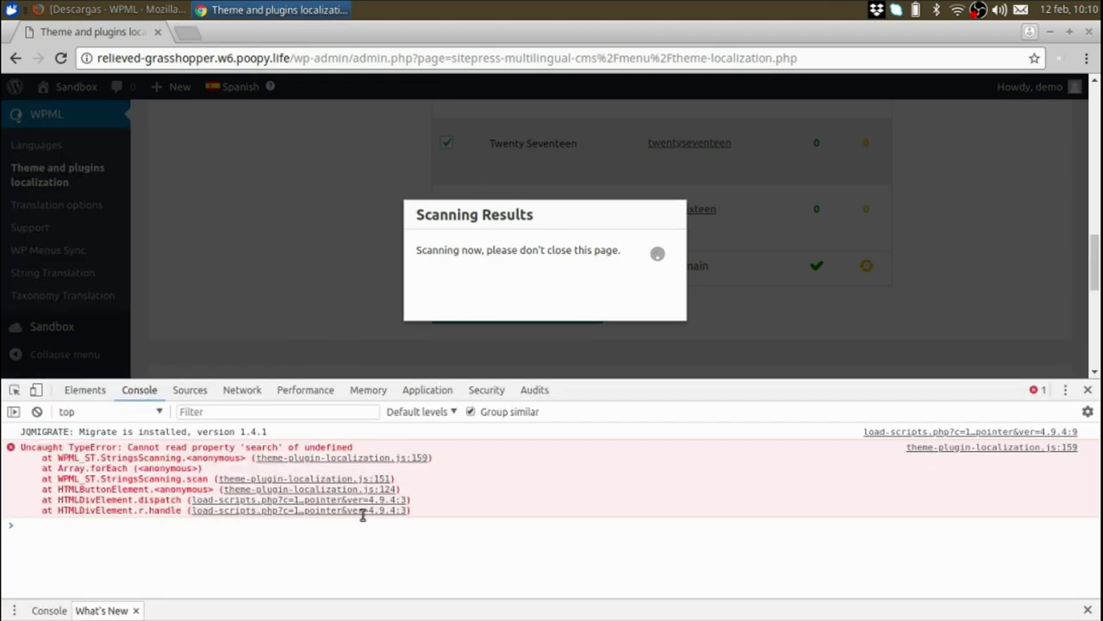
key("ctrl+shift+j")
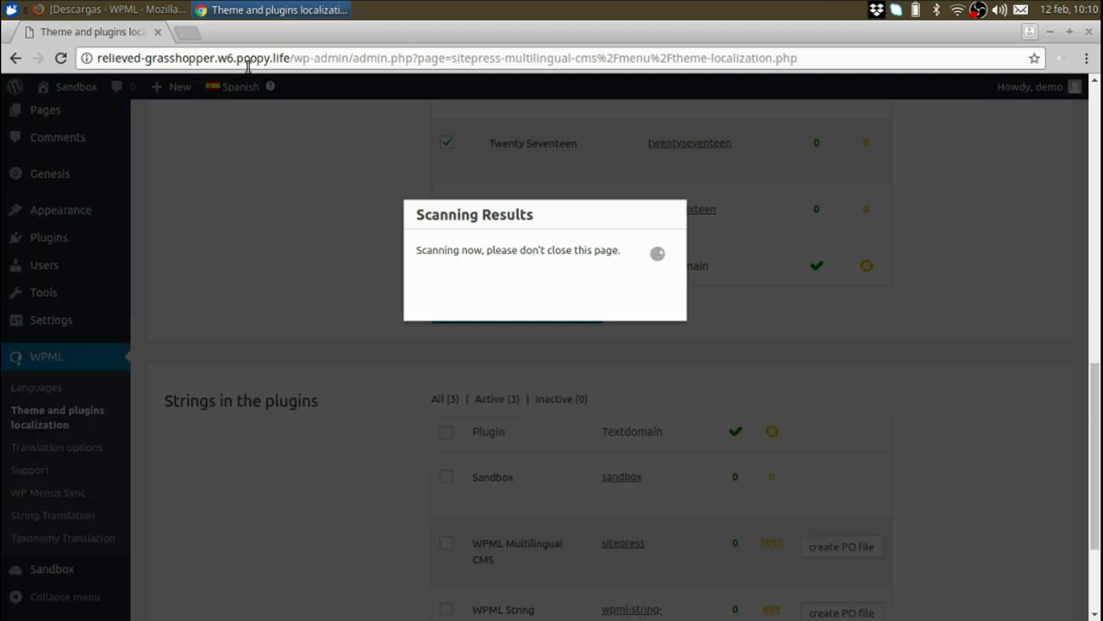
Step: Open the site's wp-admin dashboard in a new browser tab, leaving the scanning page open
left_click_drag(350, 59, 4, 53)
key("ctrl+c")
key("ctrl+t")
key("ctrl+v")
key("Return")
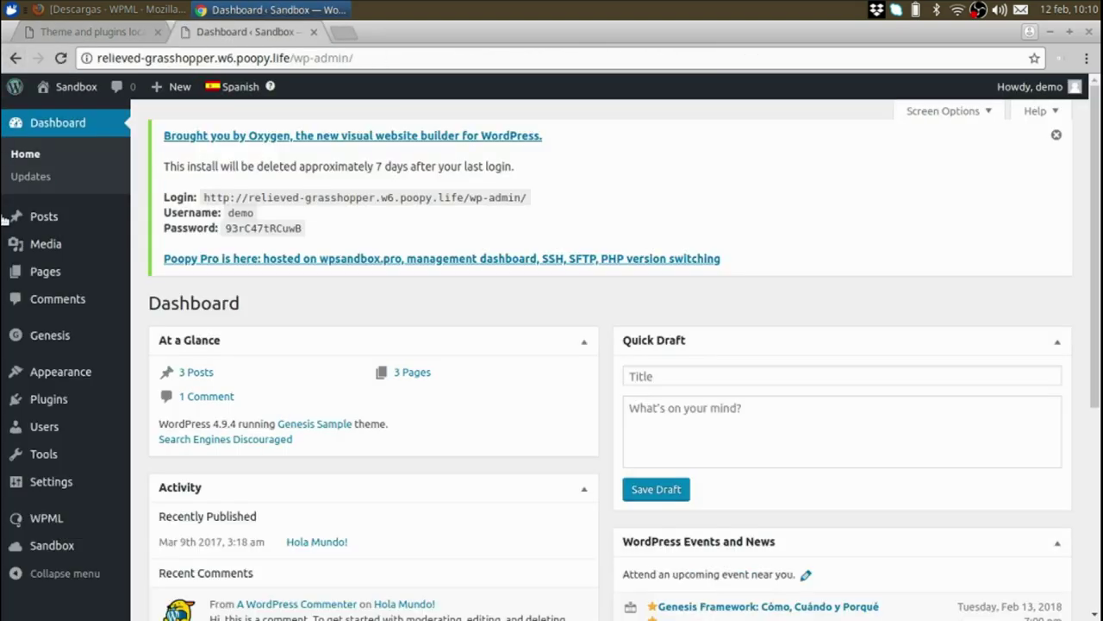
Step: Search WPML's String Translation list for "read more"
mouse_move(69, 527)
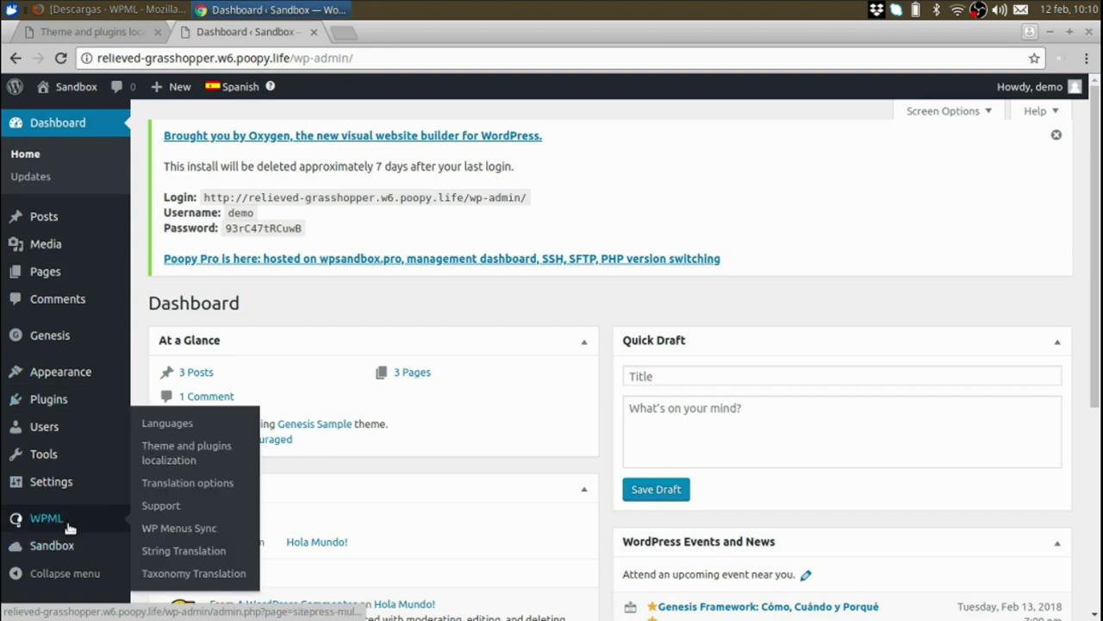
left_click(188, 552)
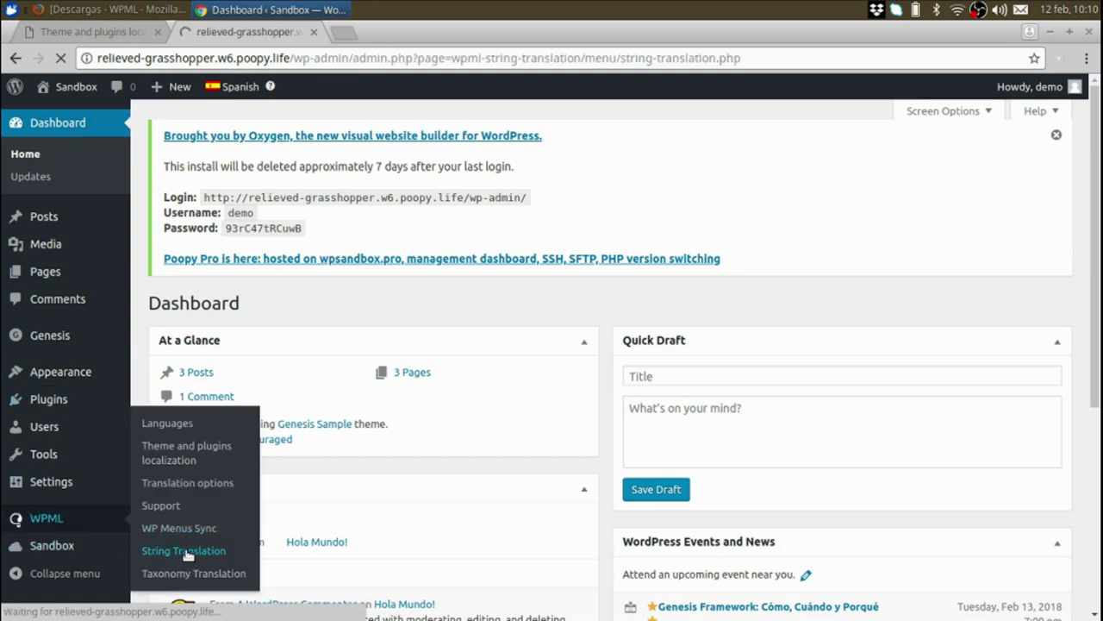
left_click(908, 349)
type("read more")
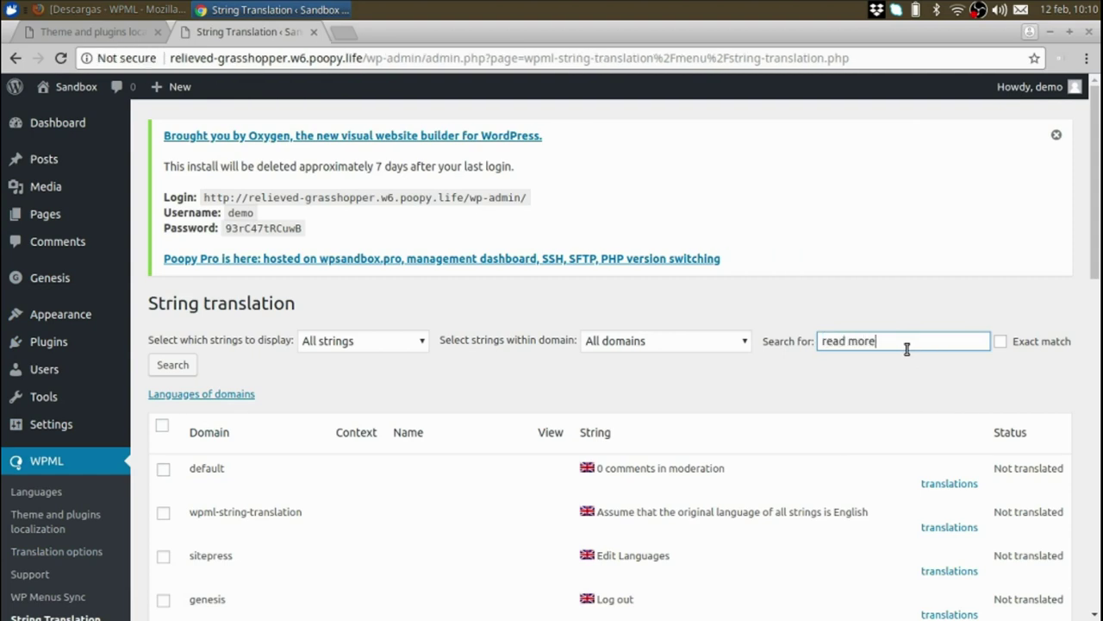
key("Return")
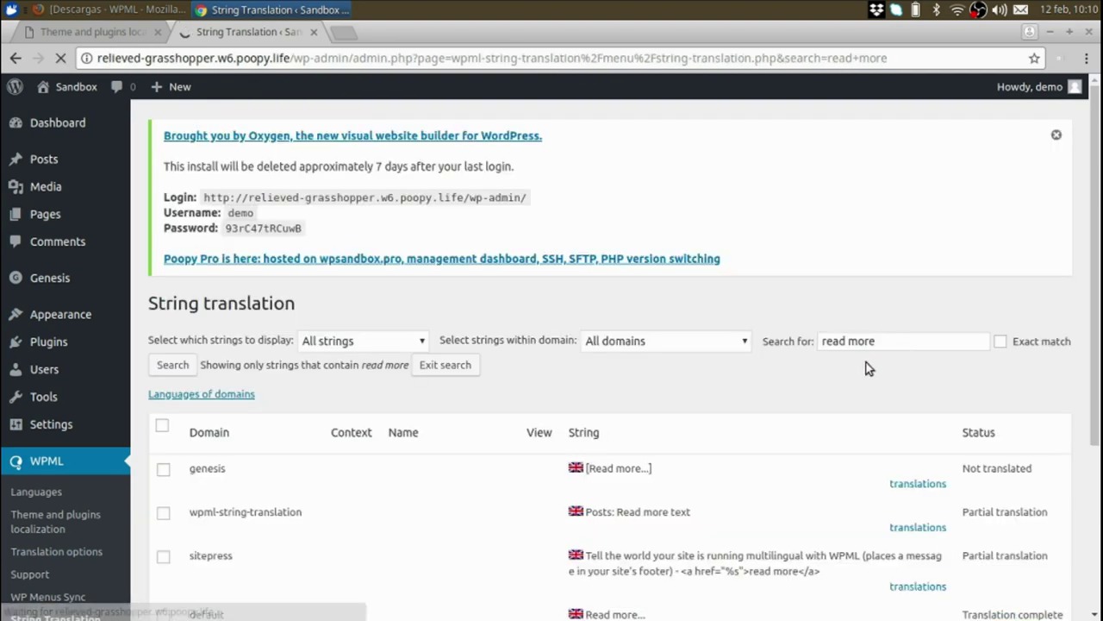
scroll(840, 274, "down", 3)
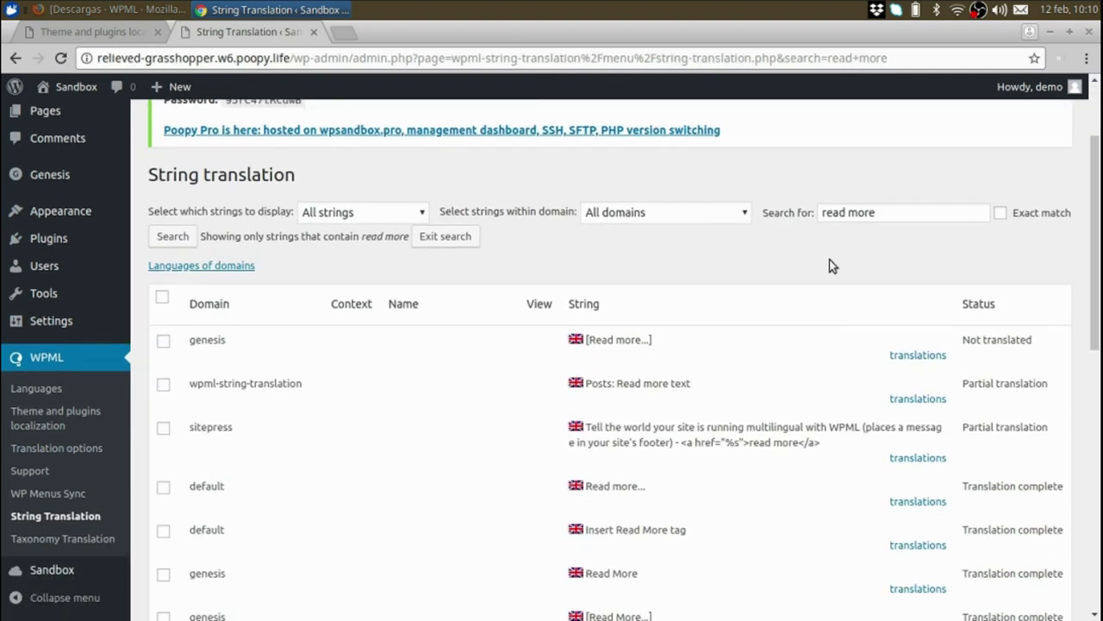
Step: Translate the genesis "[Read more...]" string as "ller más" in Catalan and "leer más" in Spanish
left_click(920, 354)
left_click(671, 391)
key("ctrl+a")
type("Lleg más")
key("Tab")
left_click(652, 485)
key("ctrl+a")
type("le")
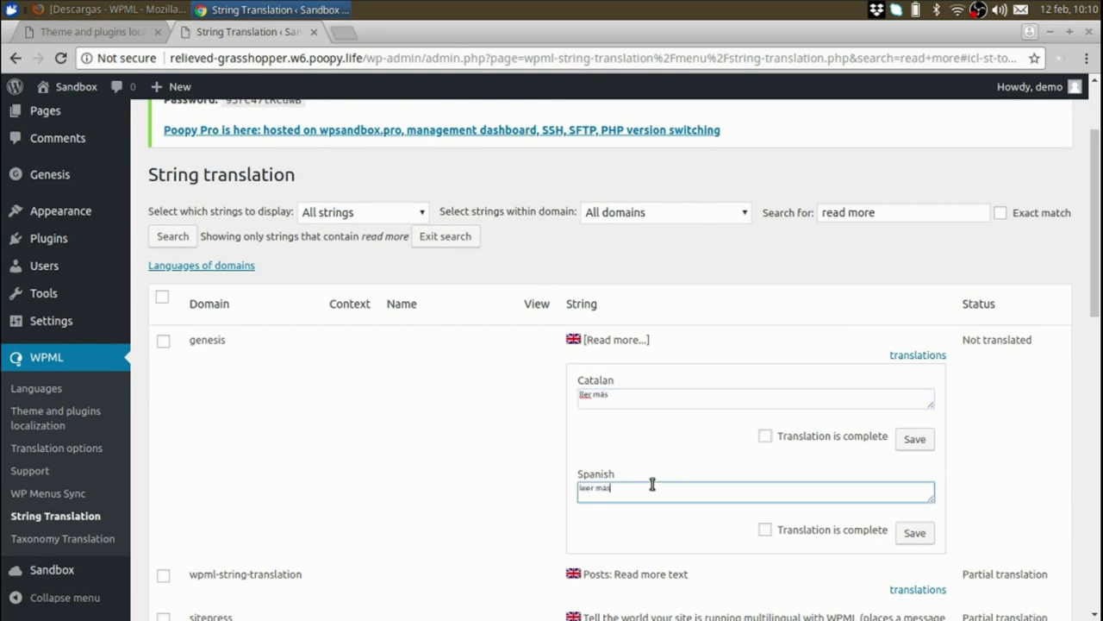
Step: Mark the Spanish and Catalan translations of the genesis "[Read more...]" string as complete and save both
left_click(818, 530)
left_click(914, 532)
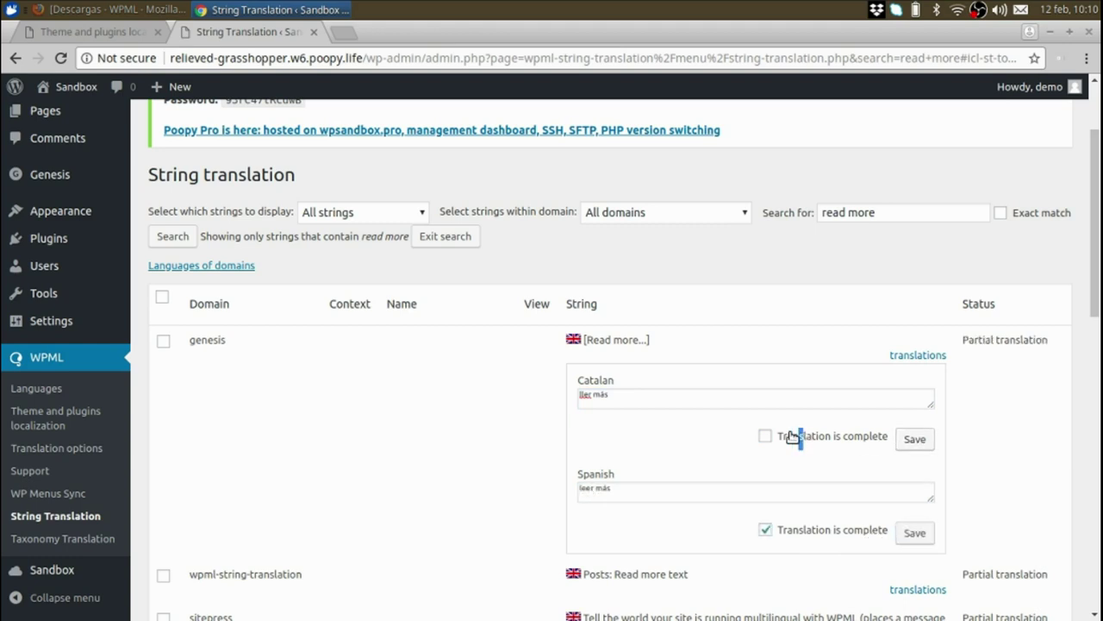
left_click(765, 435)
left_click(914, 439)
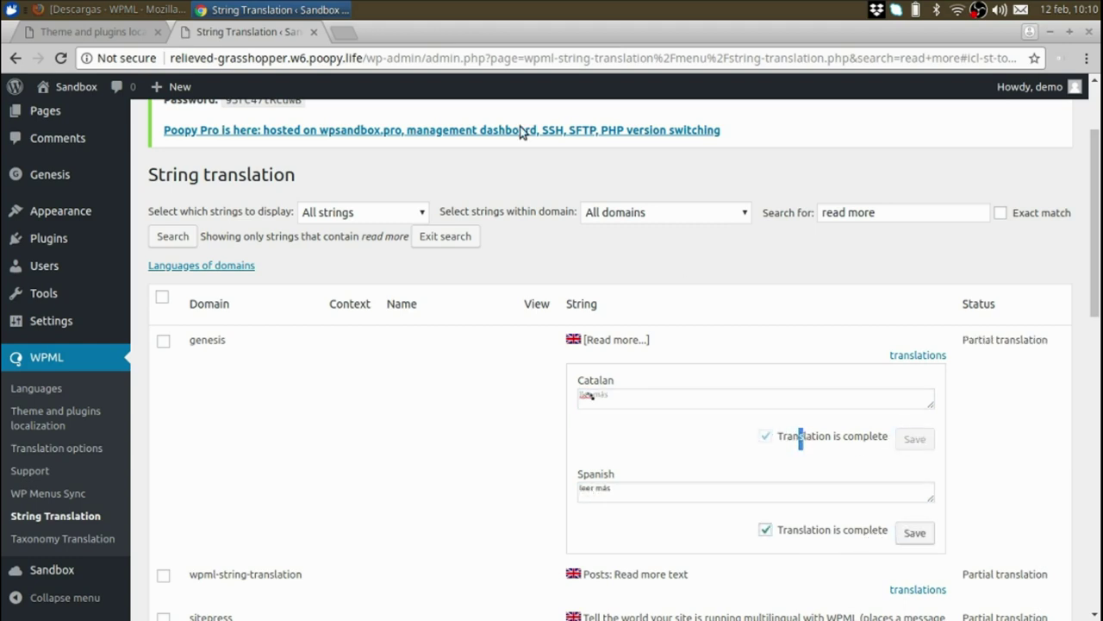
Step: Open the site's front page in a new tab and check the English and Catalan versions for the read-more link
mouse_move(69, 87)
middle_click(73, 117)
left_click(394, 34)
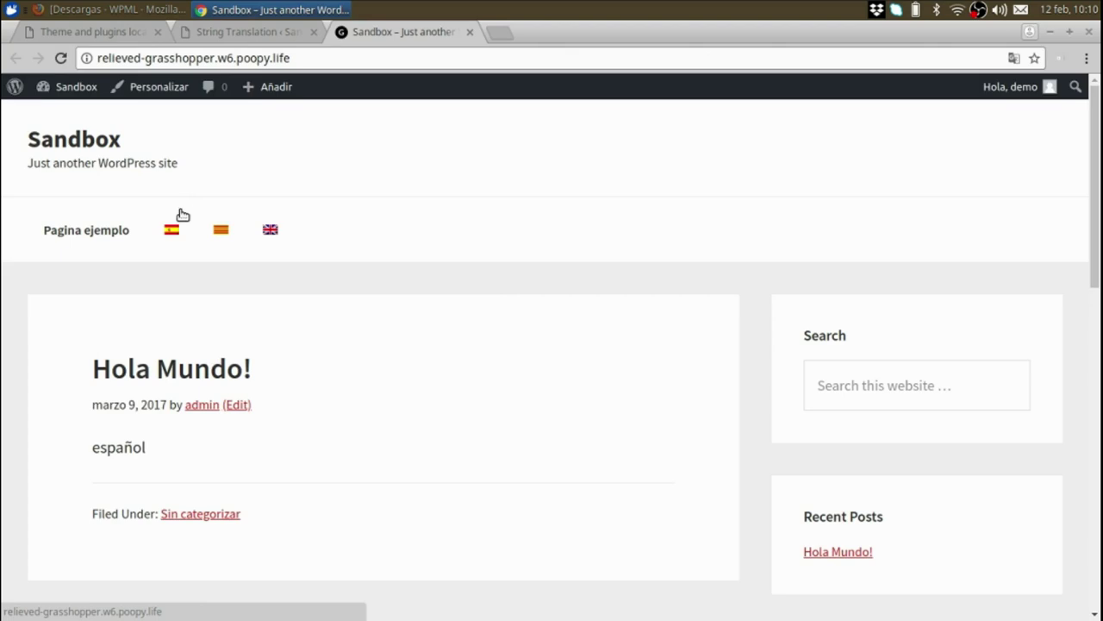
left_click(268, 230)
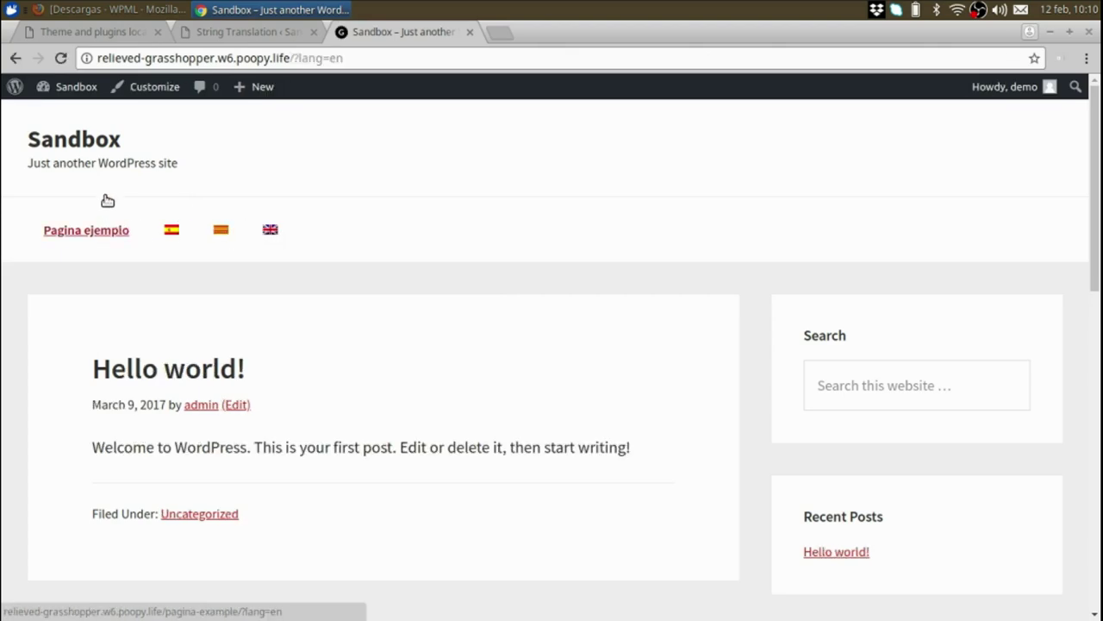
left_click(219, 233)
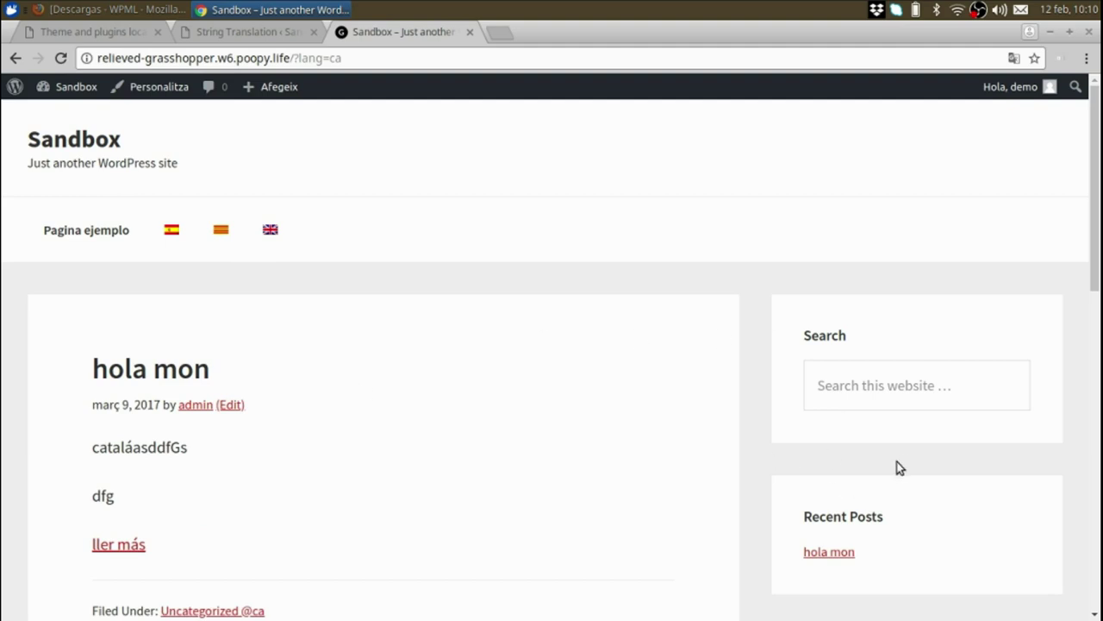
Step: Return to the WordPress admin, open the Widgets page and expand the Primary Sidebar area
left_click(247, 35)
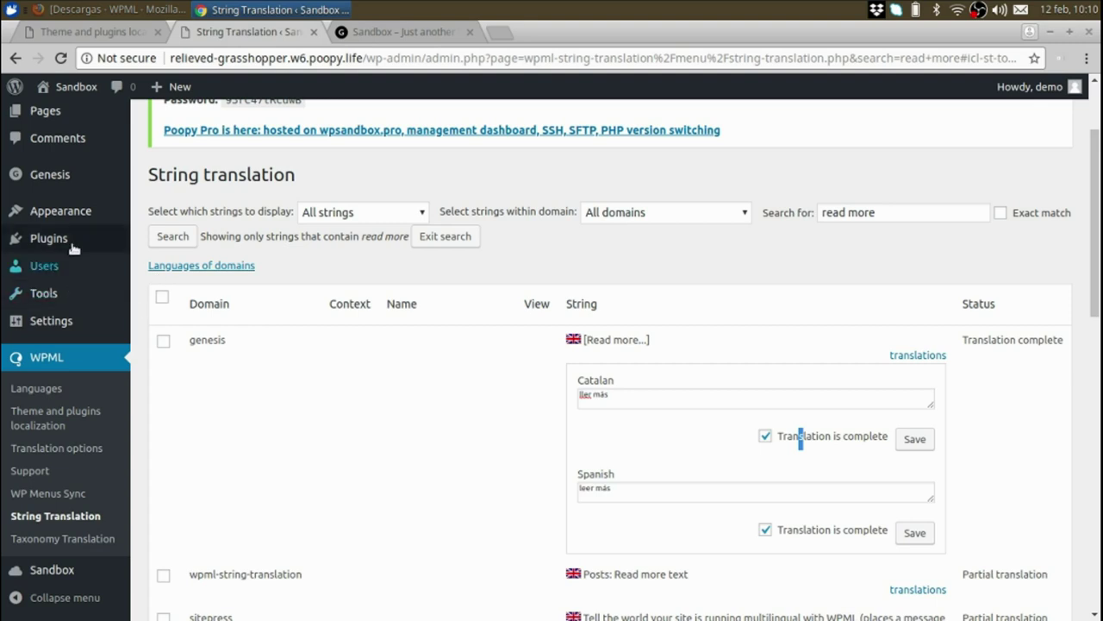
mouse_move(69, 219)
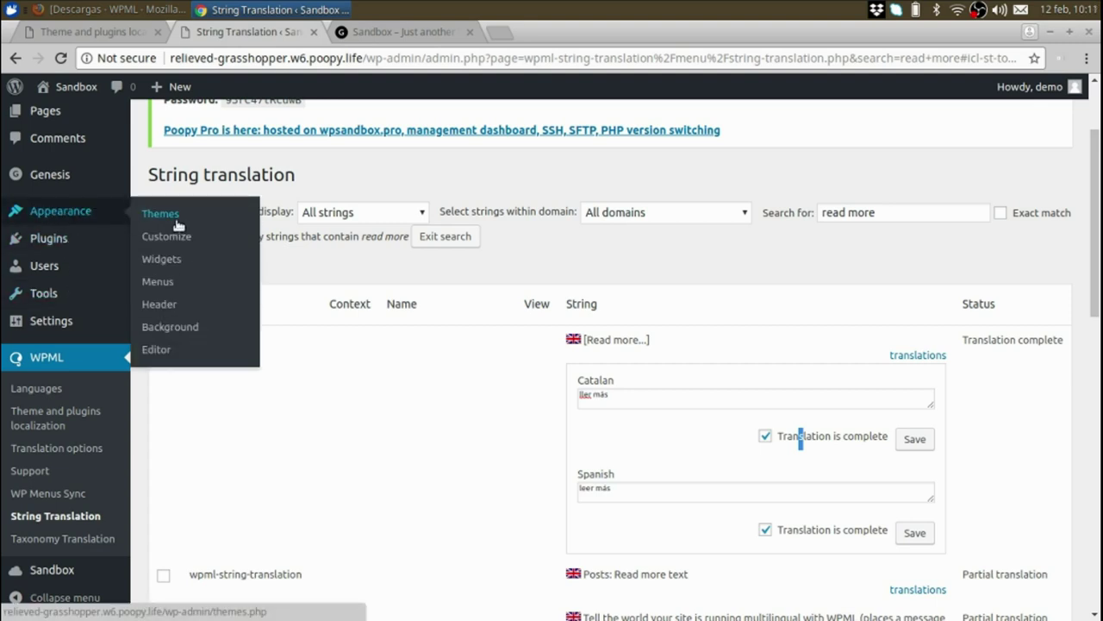
left_click(177, 263)
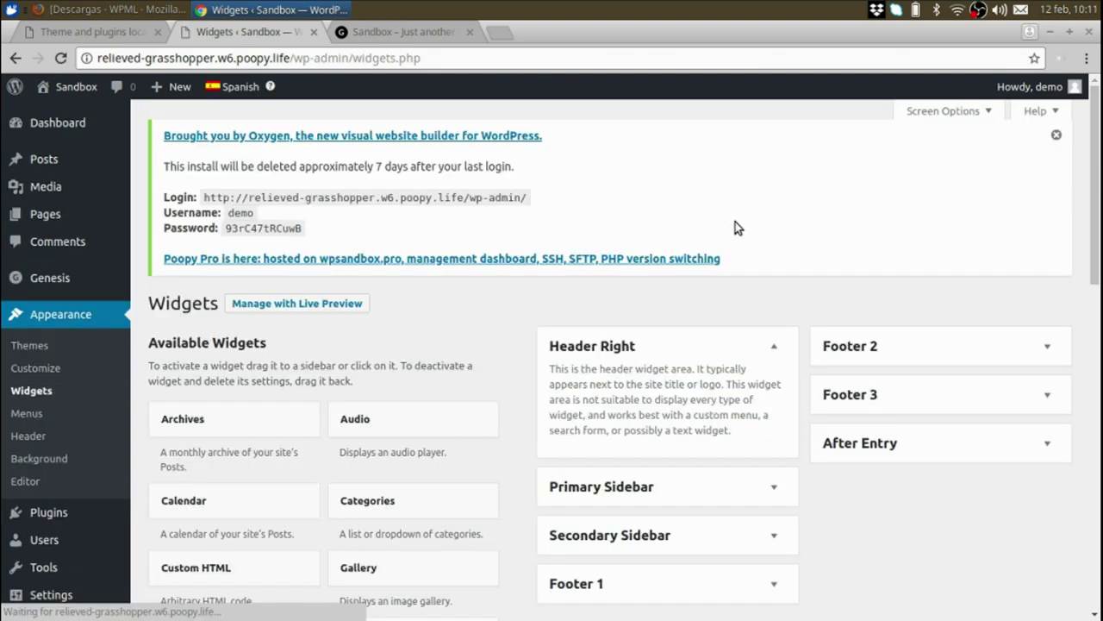
scroll(736, 226, "down", 4)
left_click(773, 313)
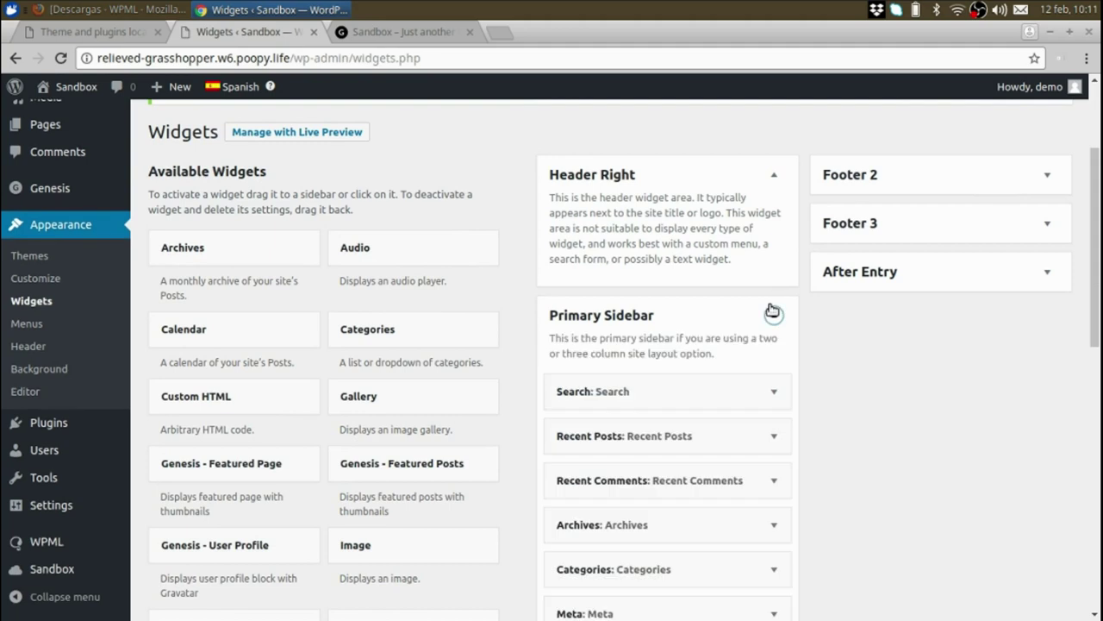
scroll(768, 313, "down", 2)
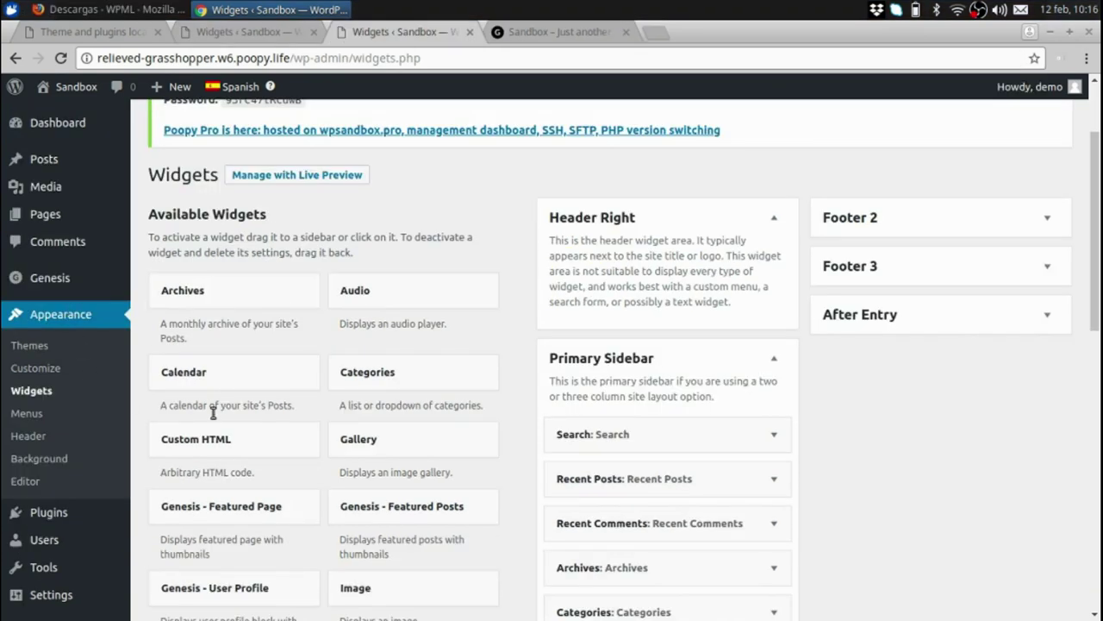
Step: Add a Custom HTML widget at the start of the Primary Sidebar with content "in english", choose English as display language and save it
left_click_drag(208, 445, 637, 434)
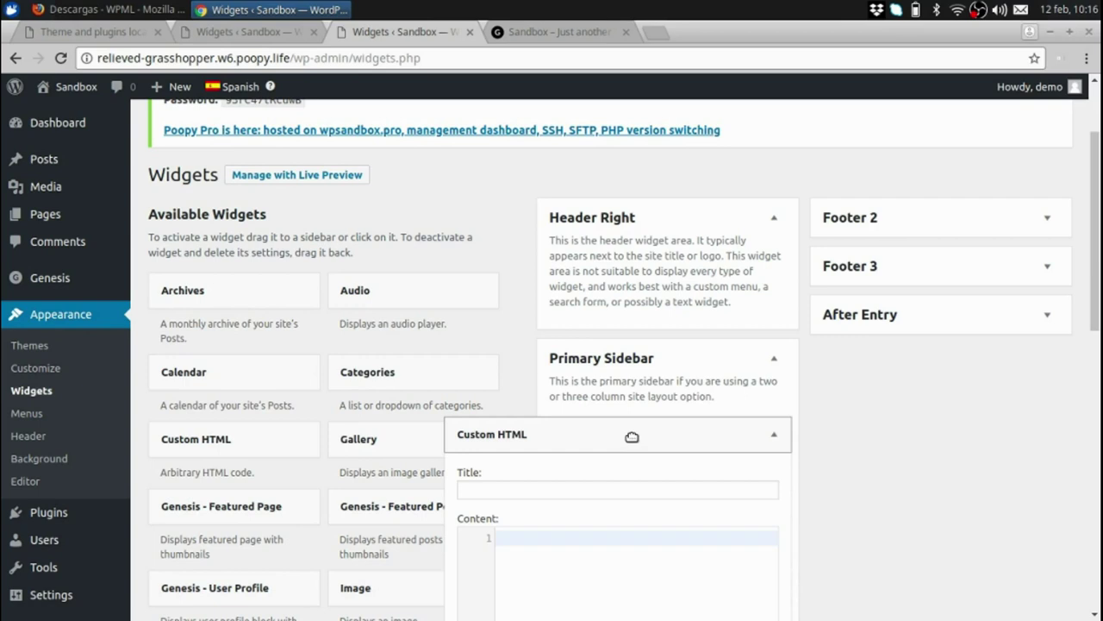
scroll(570, 553, "down", 2)
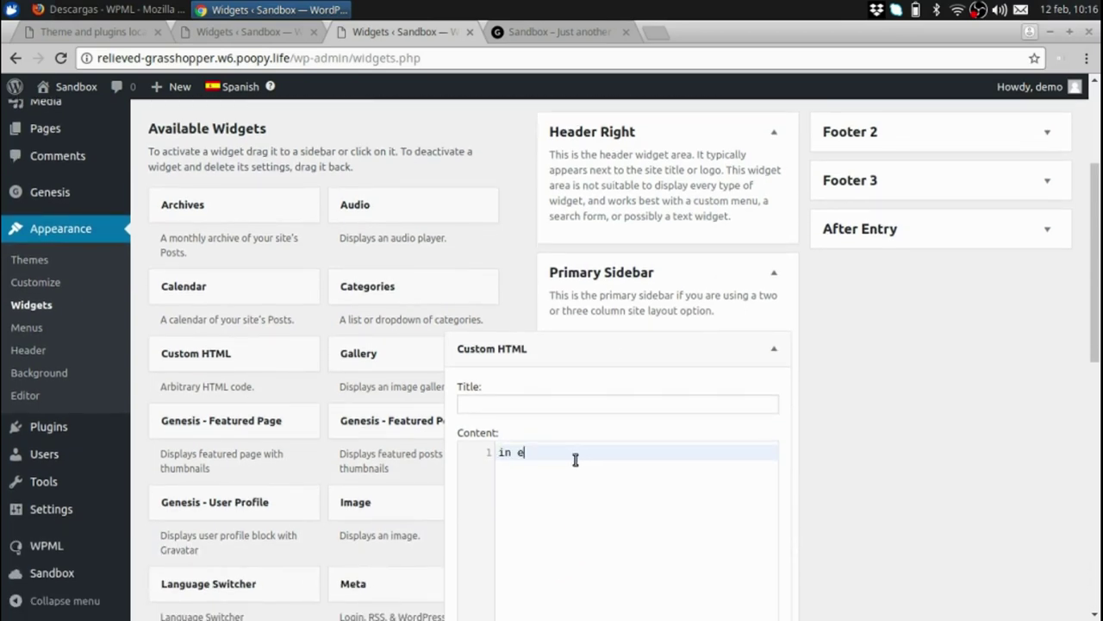
scroll(586, 457, "down", 6)
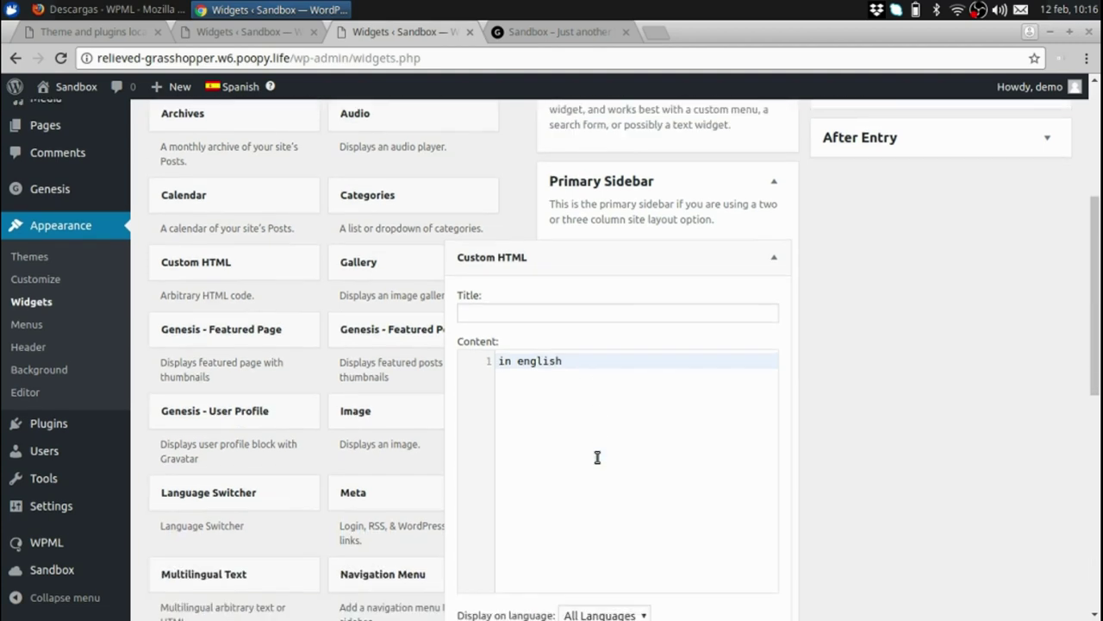
left_click(610, 449)
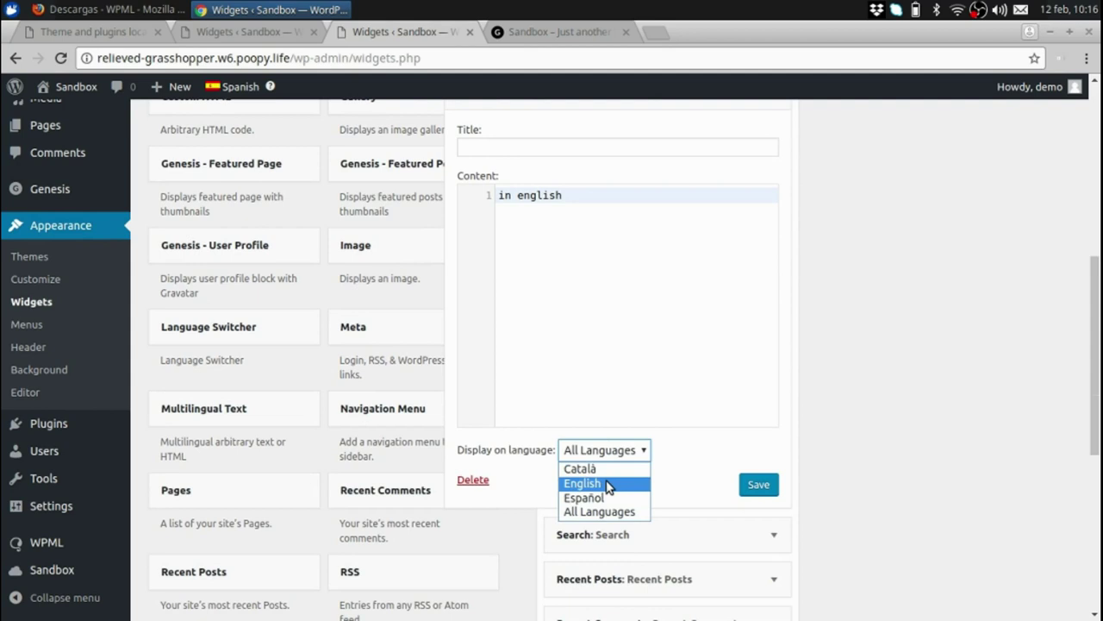
left_click(606, 485)
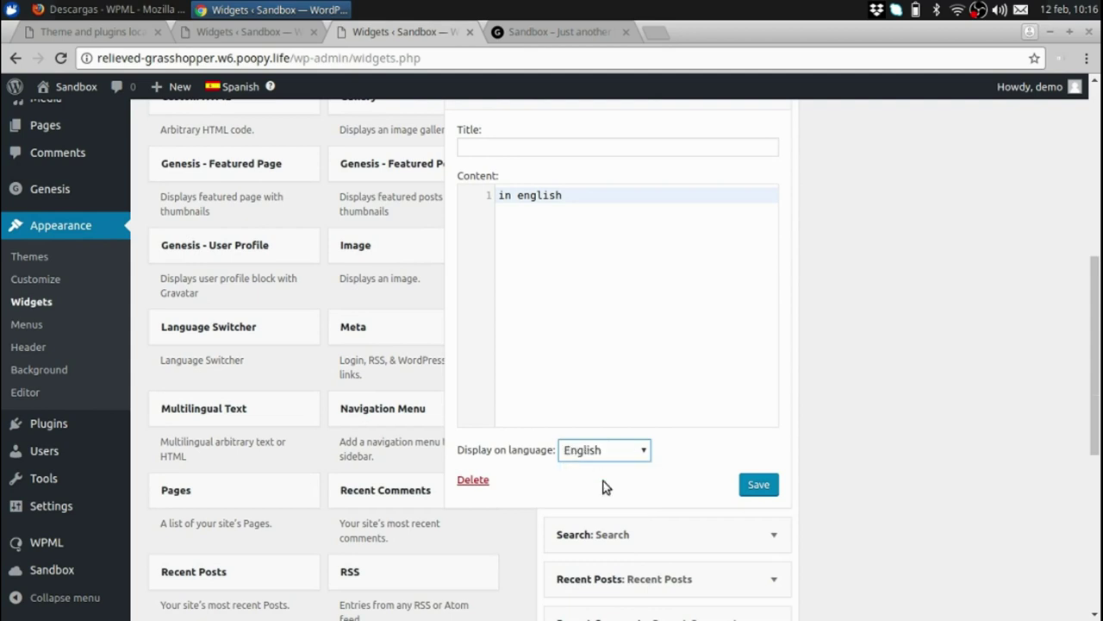
left_click(759, 486)
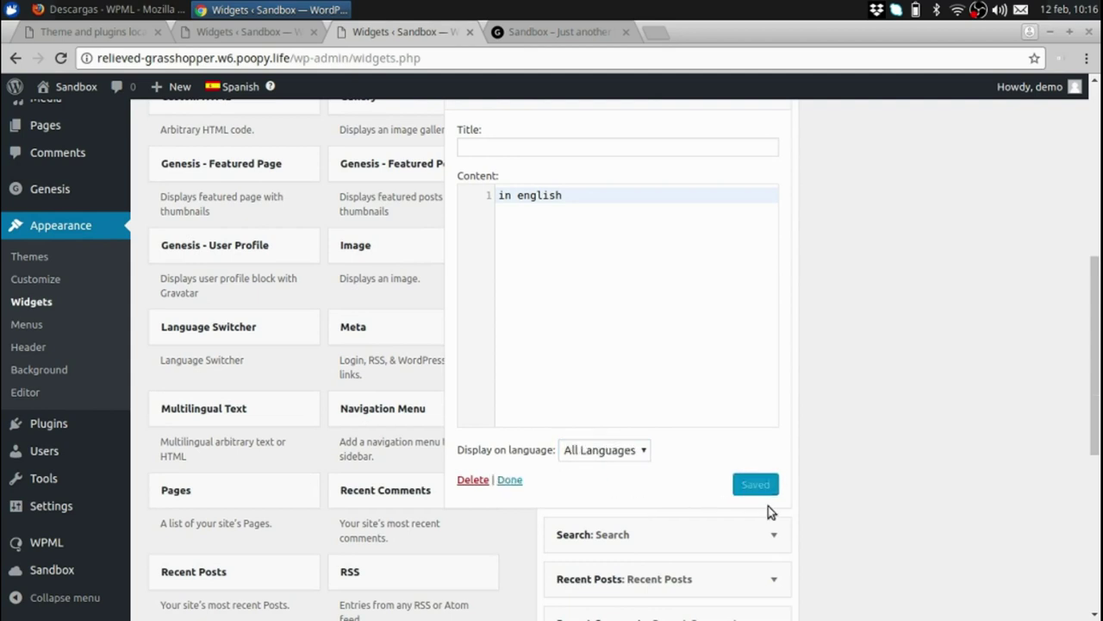
scroll(603, 263, "up", 3)
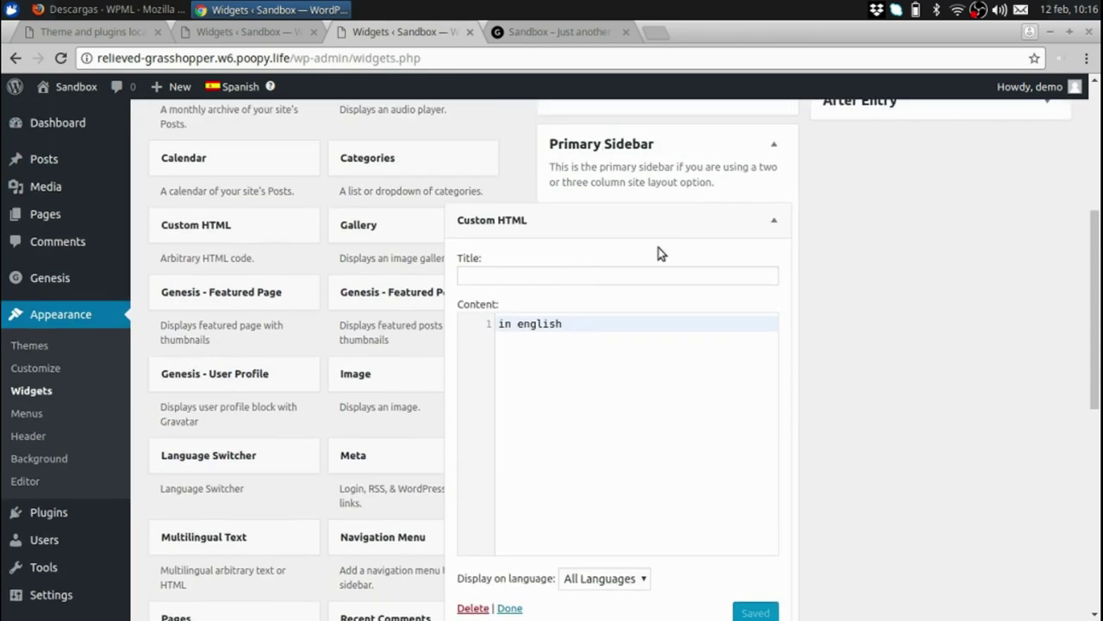
left_click(772, 220)
Step: Add a second Custom HTML widget below the first with content "en español" and display language Español
left_click_drag(256, 232, 696, 285)
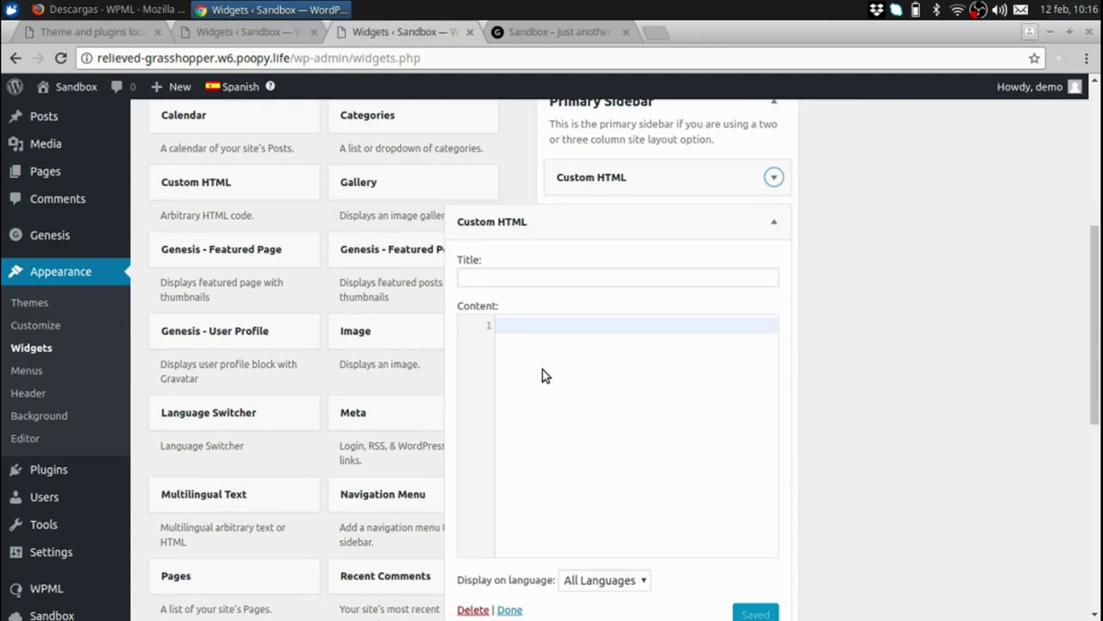
type("in english")
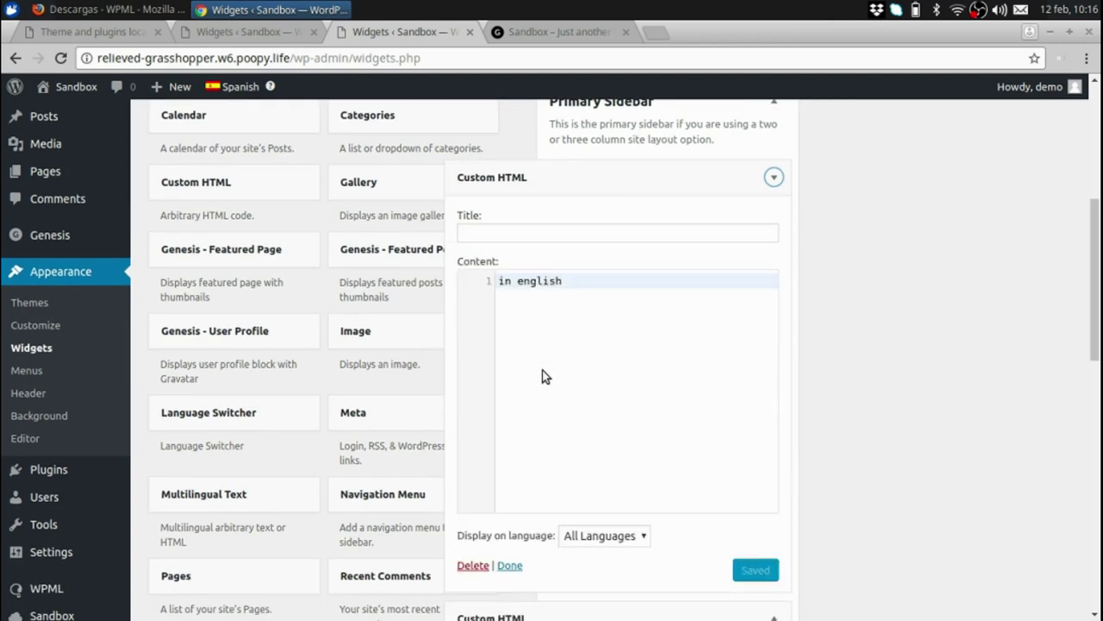
scroll(539, 366, "down", 3)
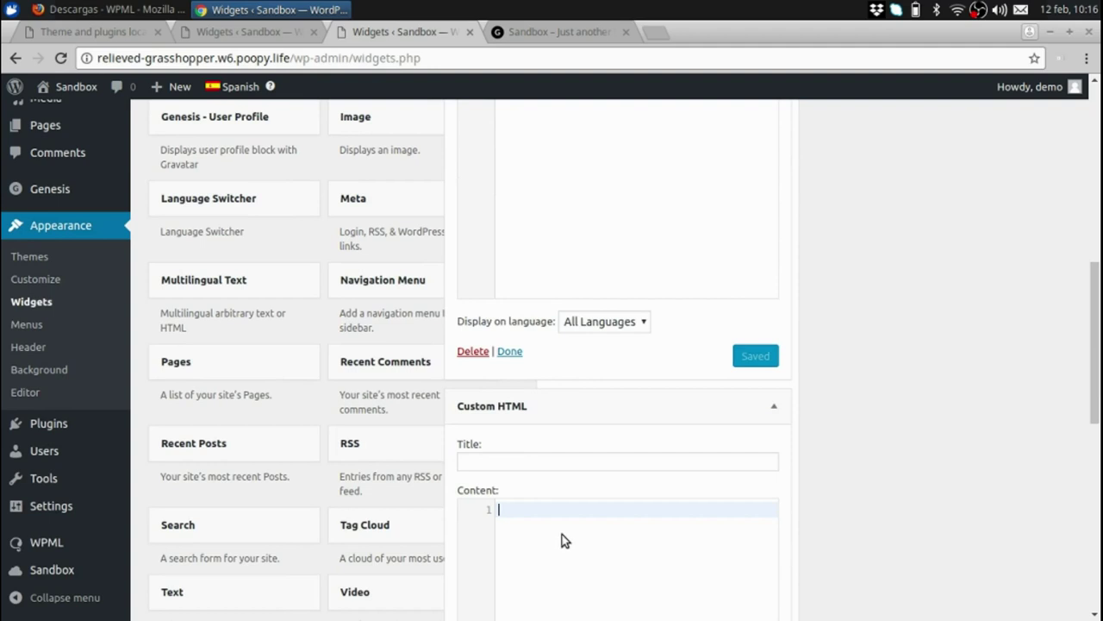
type("en español")
scroll(836, 562, "down", 5)
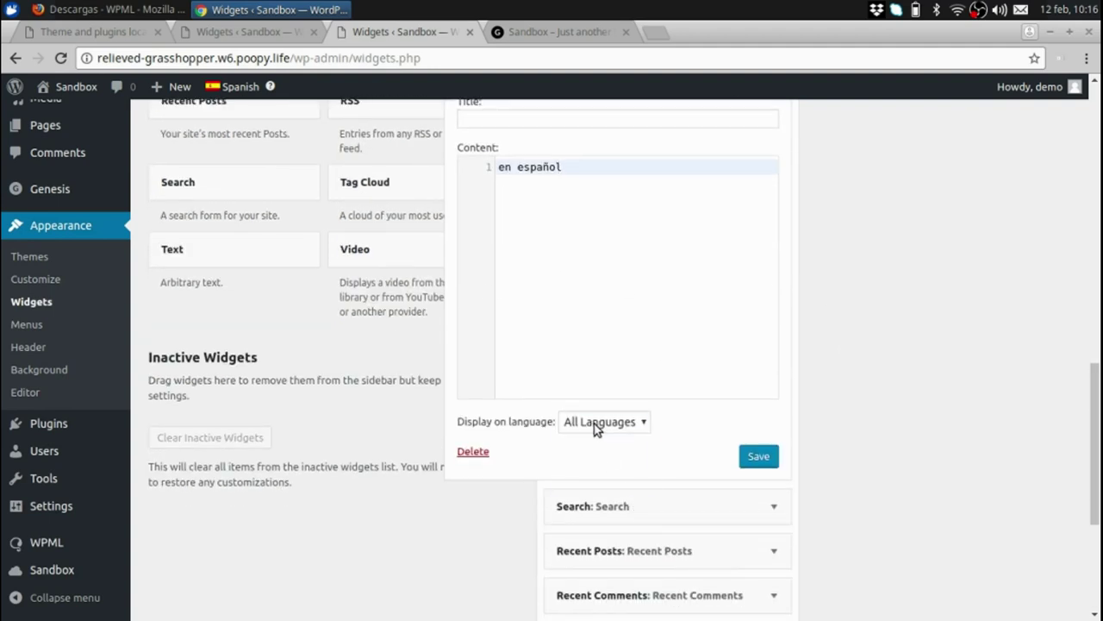
left_click(604, 422)
left_click(583, 469)
Step: Set the "in english" widget to display on English again, and save both Custom HTML widgets
scroll(643, 288, "up", 3)
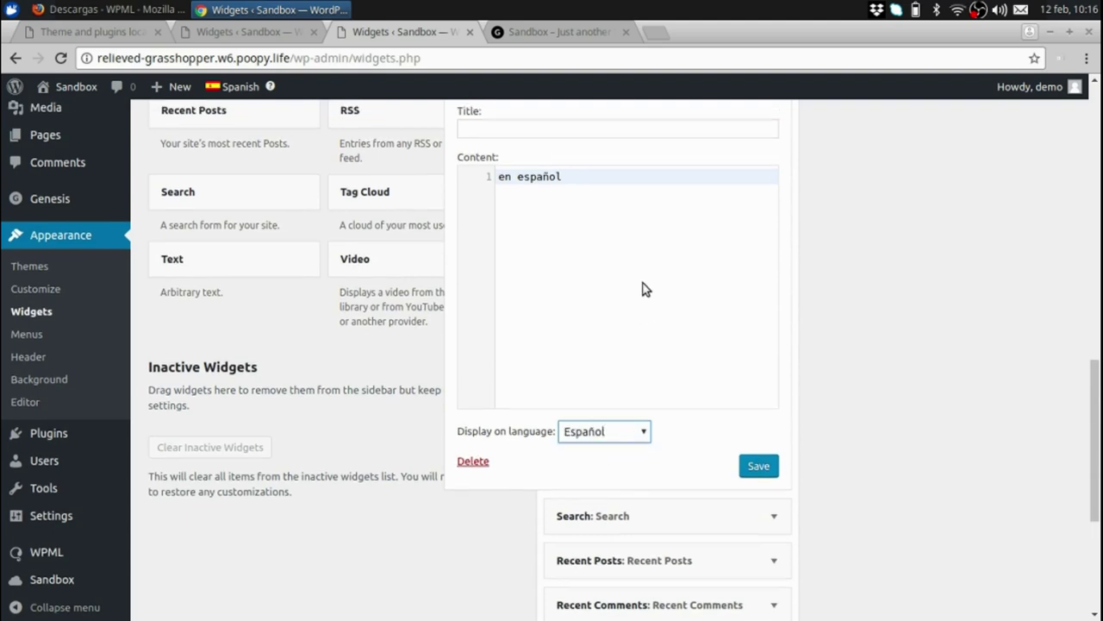
scroll(642, 281, "up", 1)
left_click(618, 238)
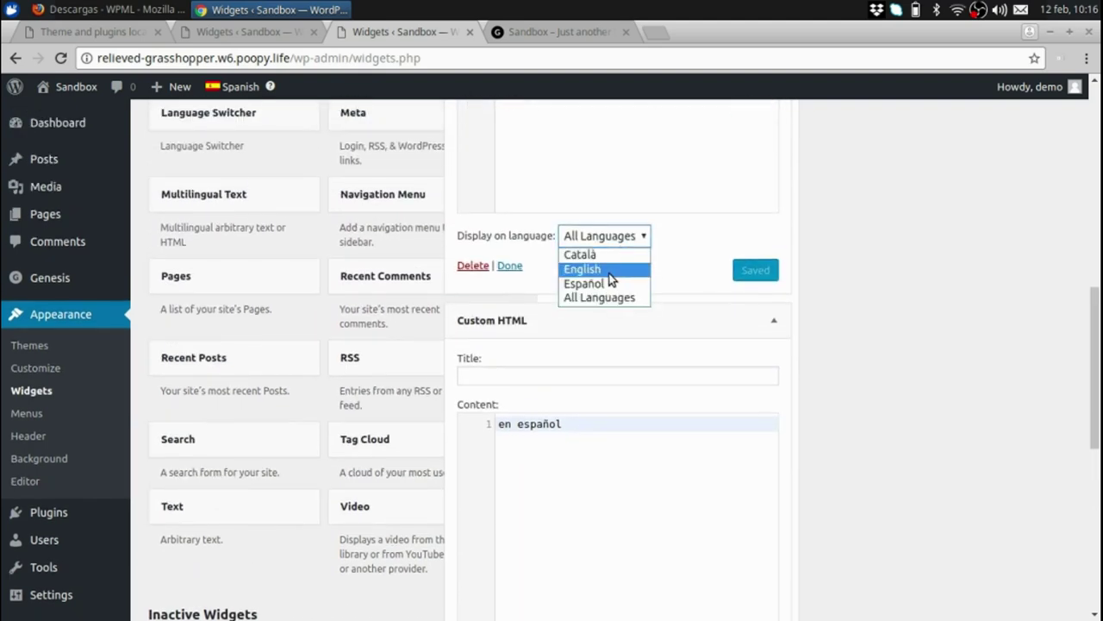
left_click(608, 269)
left_click(760, 270)
scroll(716, 330, "down", 4)
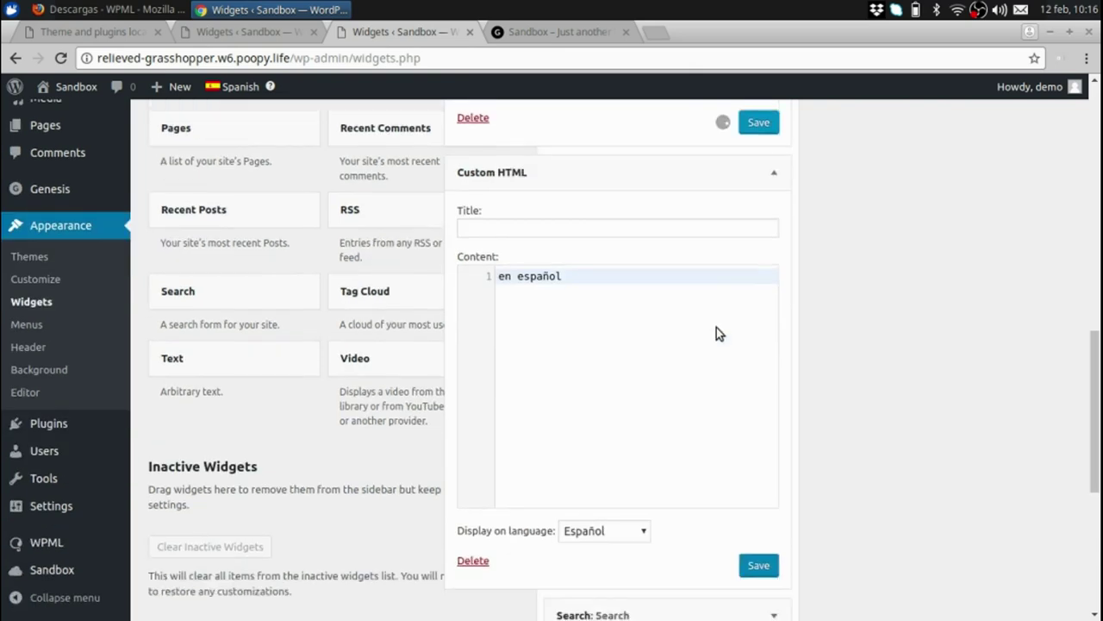
left_click(748, 376)
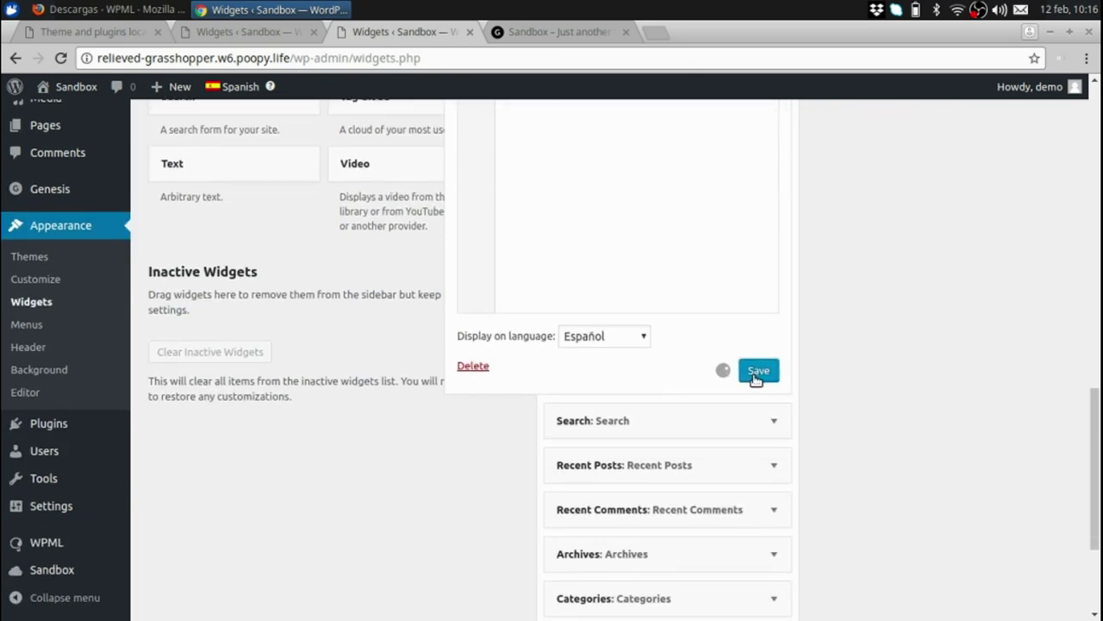
Step: Collapse both Custom HTML widgets in the Primary Sidebar and switch to the site's front page
scroll(764, 331, "up", 3)
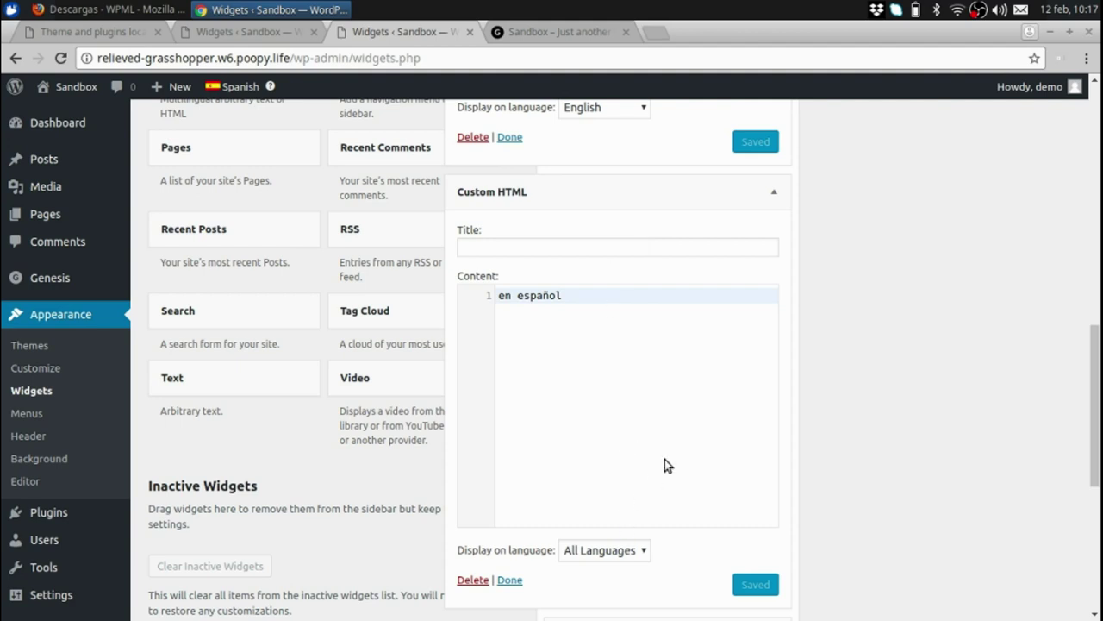
scroll(623, 468, "down", 2)
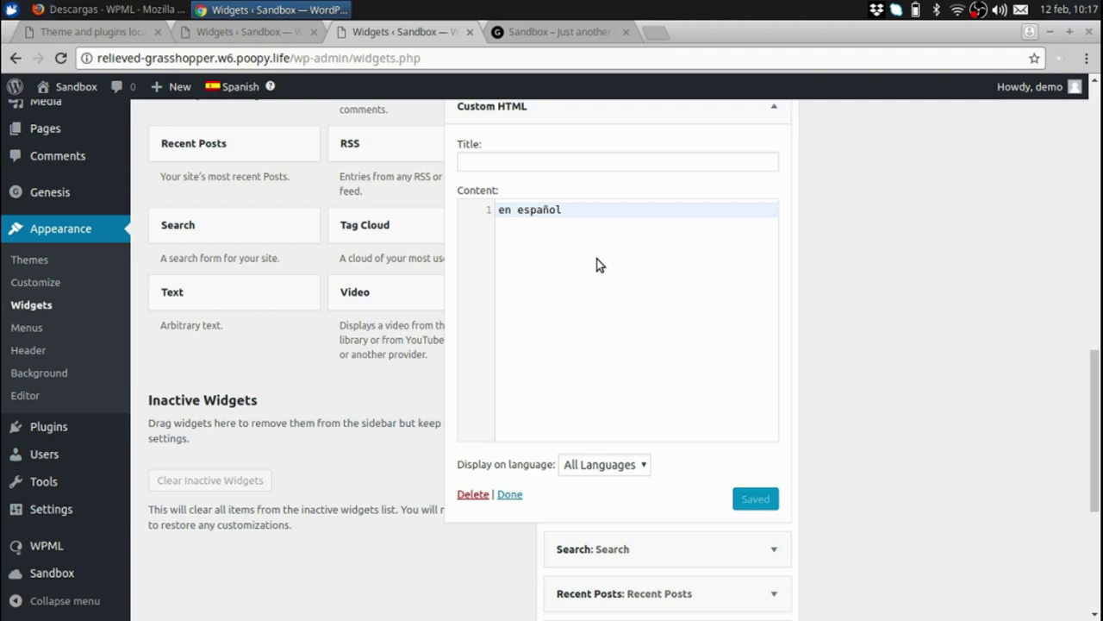
scroll(680, 258, "up", 3)
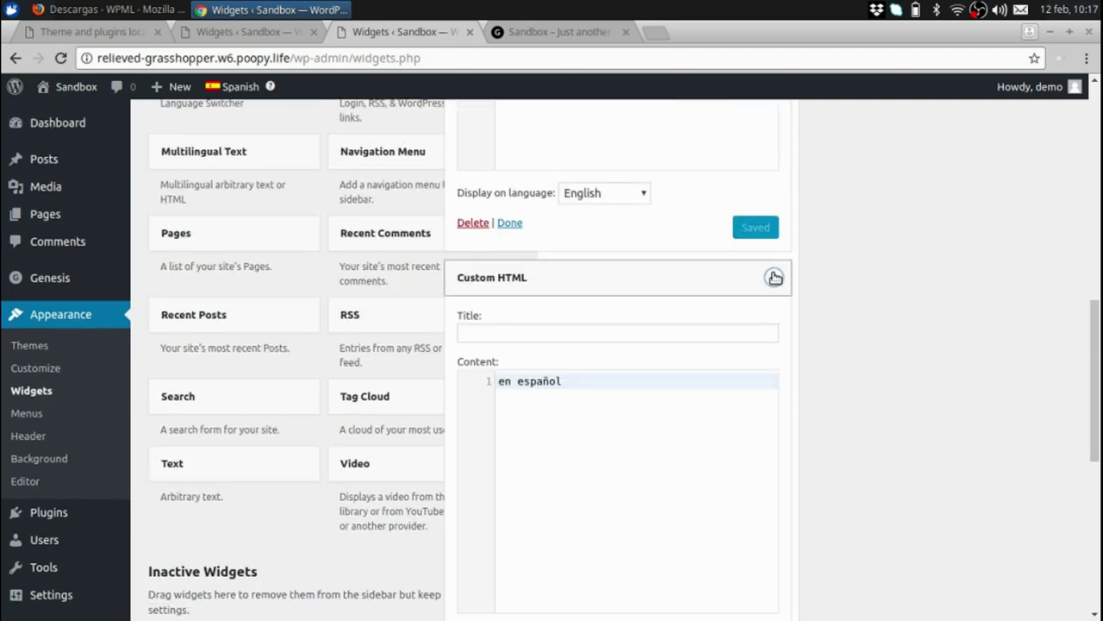
left_click(775, 276)
scroll(729, 183, "up", 6)
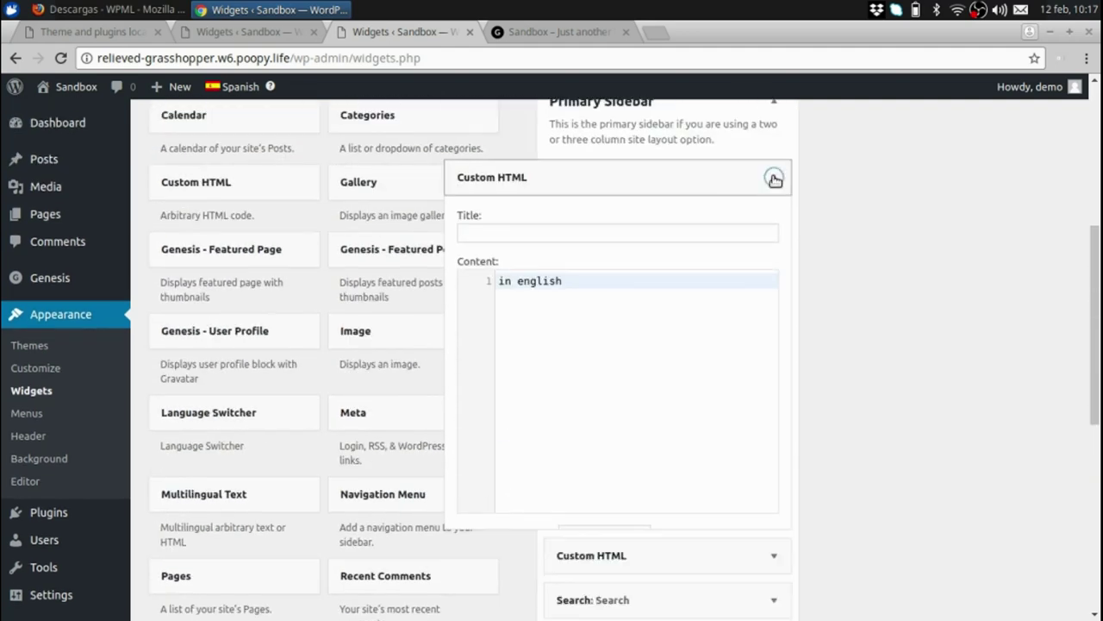
left_click(775, 179)
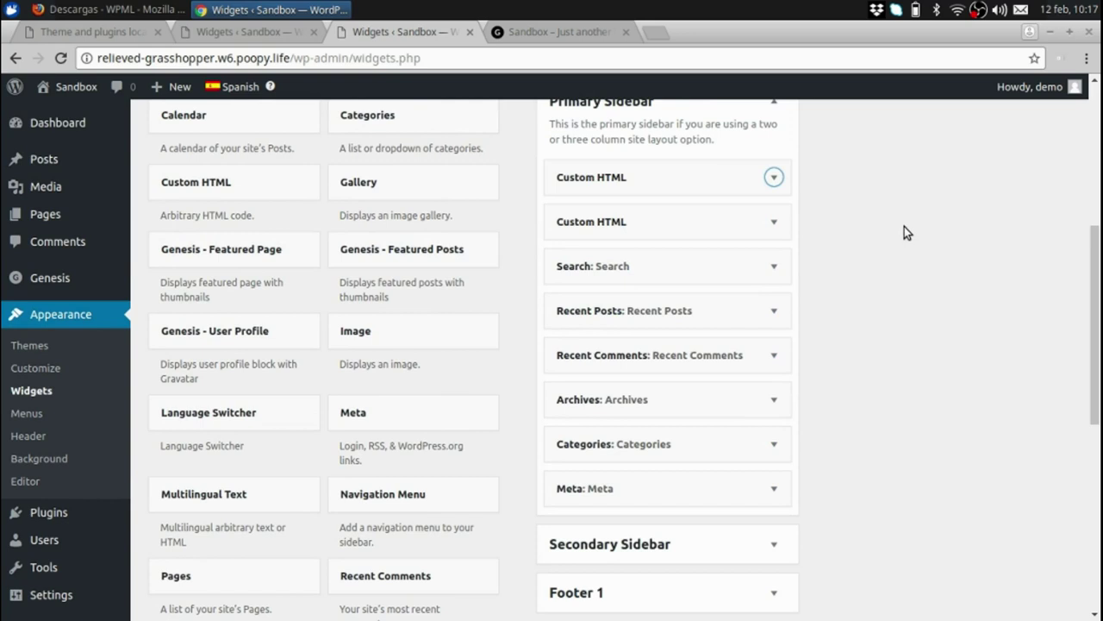
left_click(587, 34)
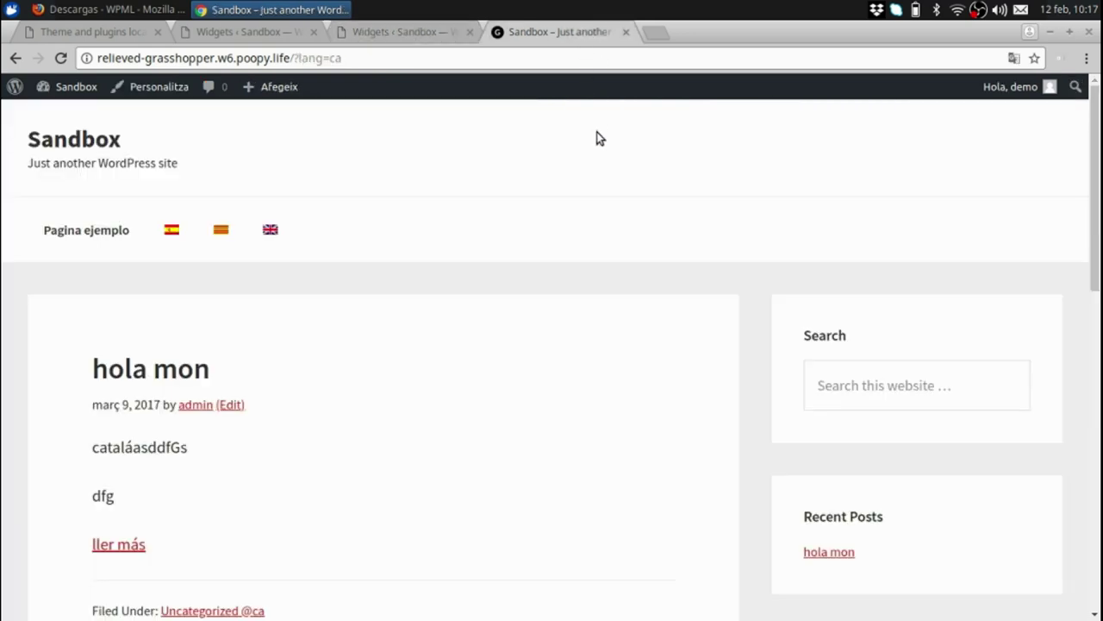